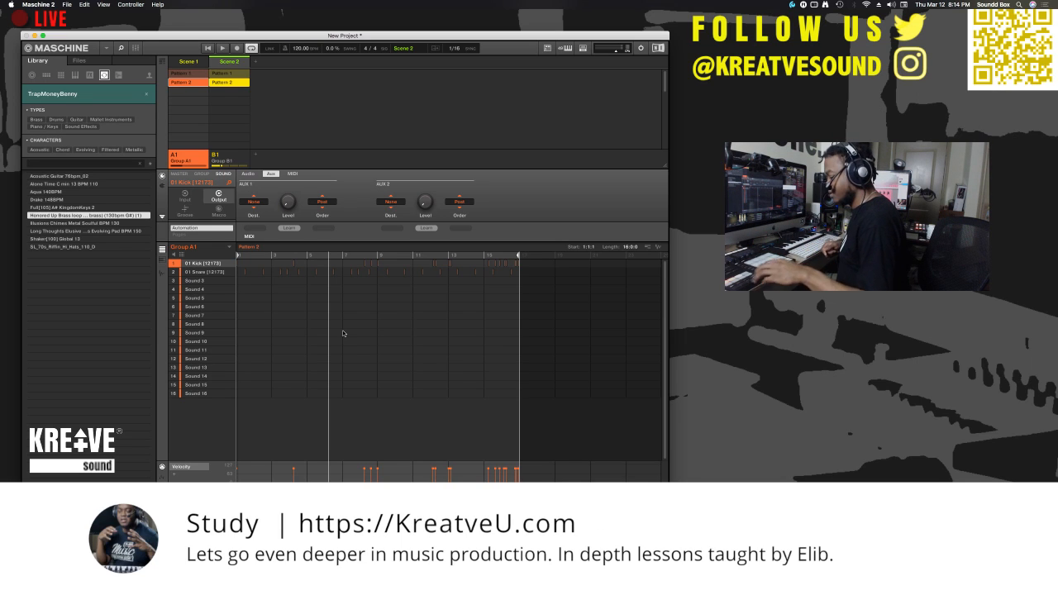
- Audition the kick and snare patterns across Scene 2 and Scene 3, stopping and restarting playback between the scenes
key("space")
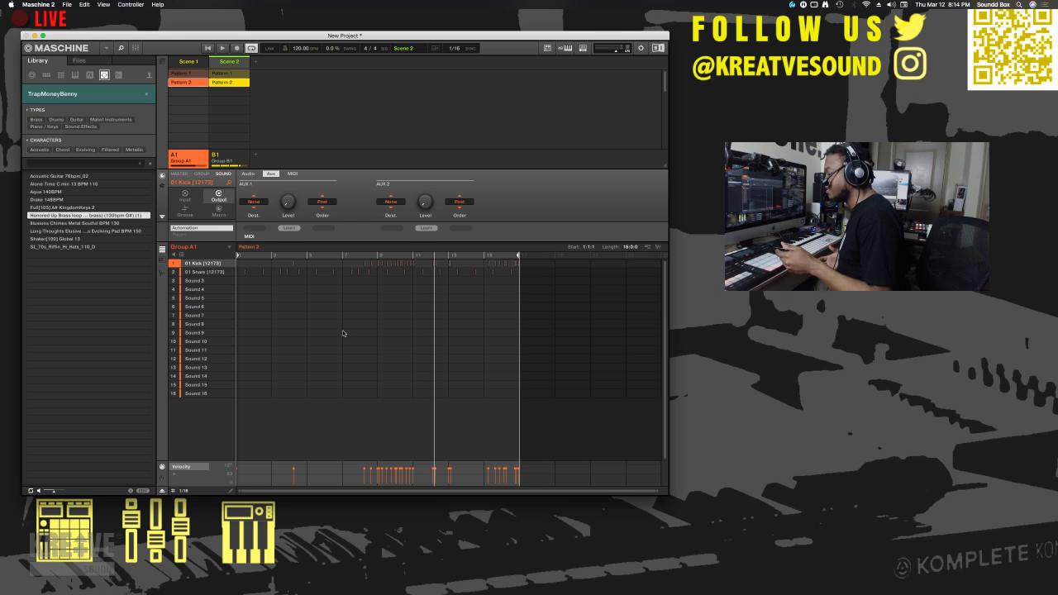
key("space")
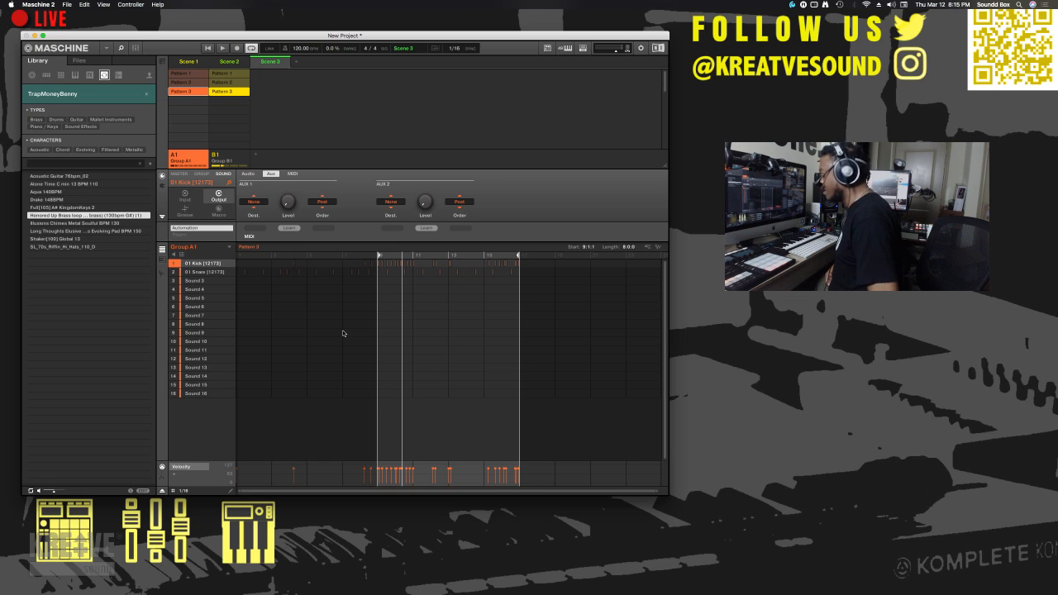
key("space")
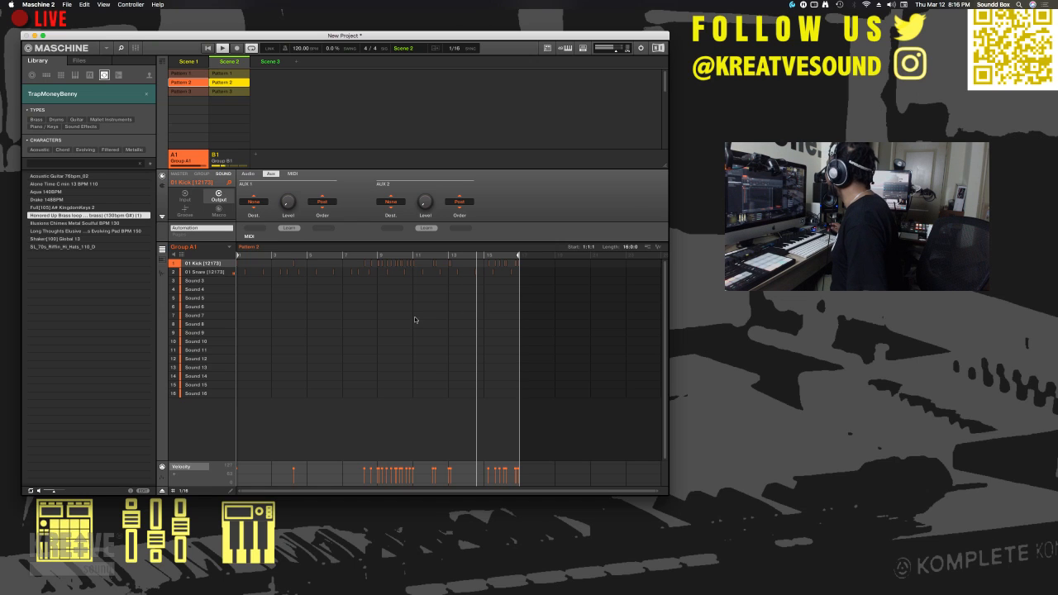
- Switch to Ecamm Live and select the first camera for the live broadcast
left_click(787, 120)
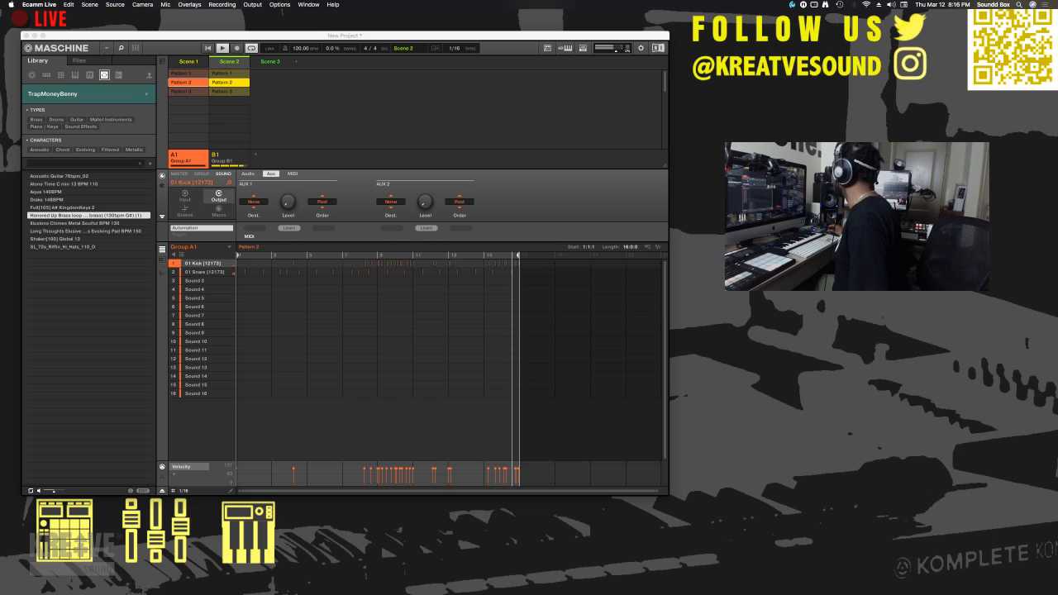
left_click(206, 5)
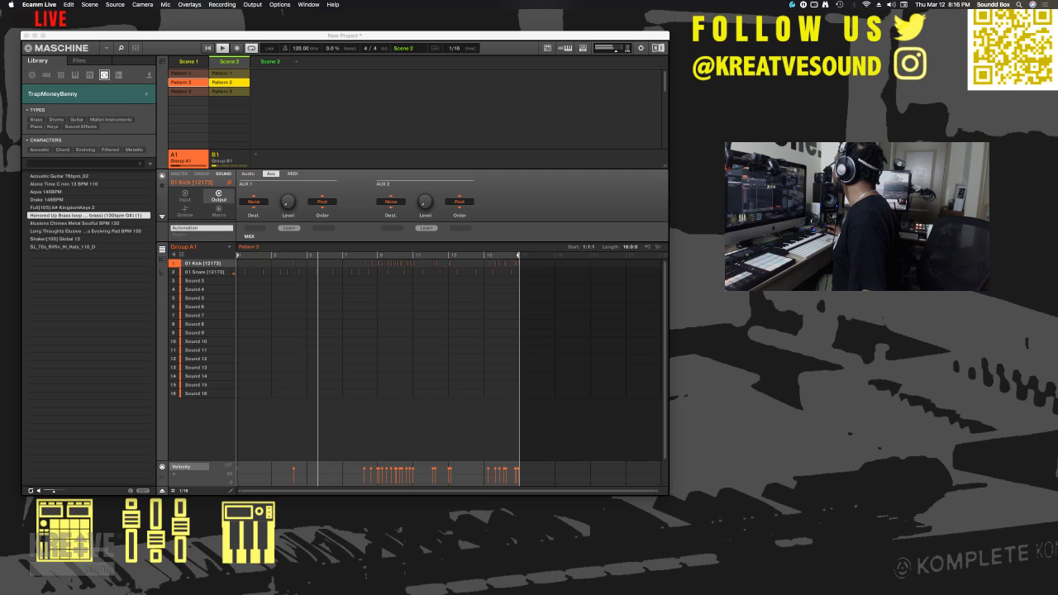
key("super+1")
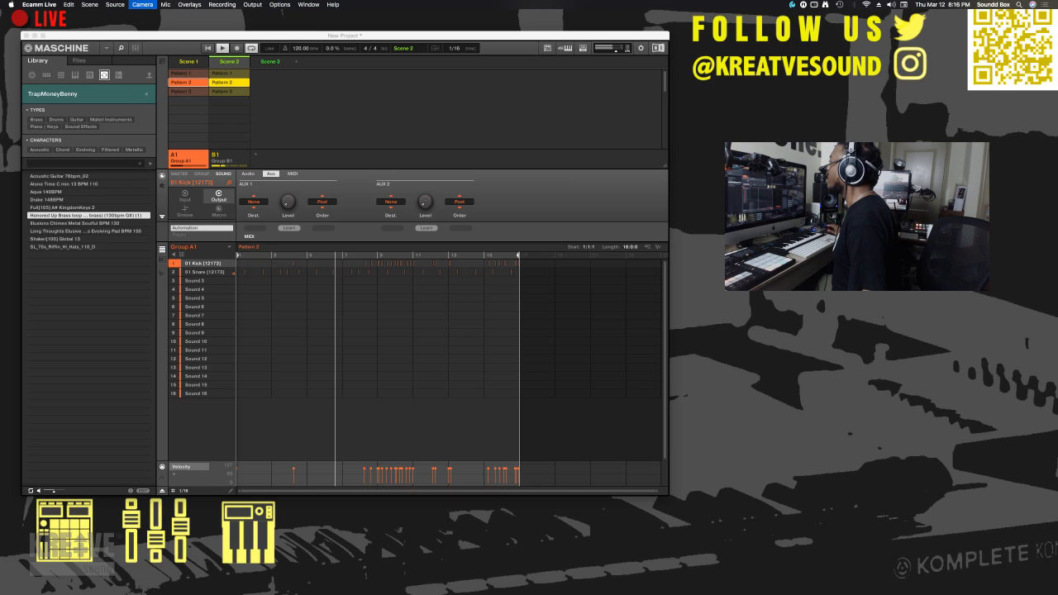
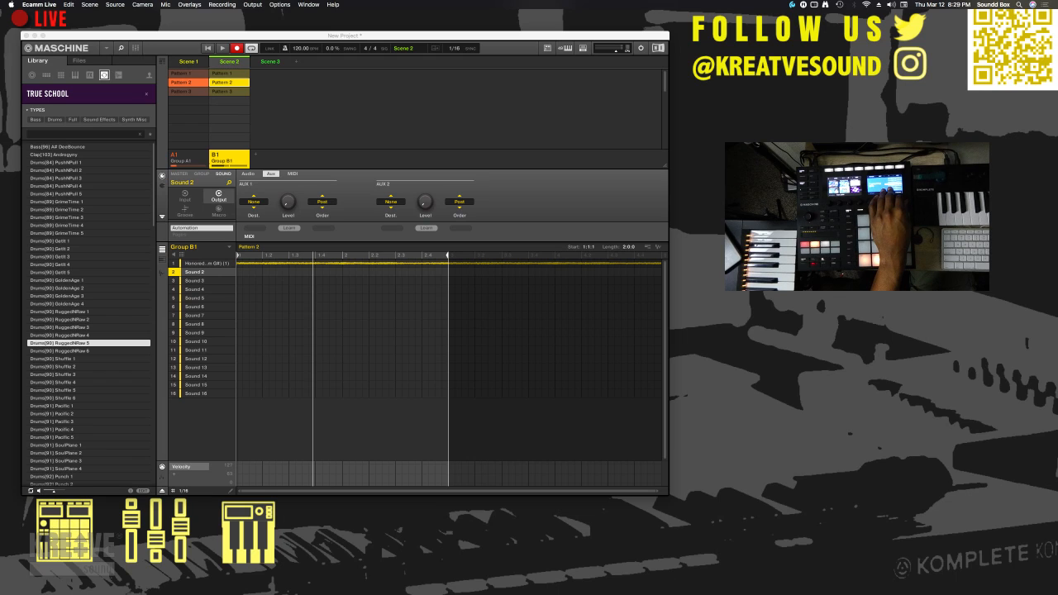
- Browse the True School drum loops in the library, from RuggedNRaw 5 through the Drums[90] Shuffle loops
key("Down")
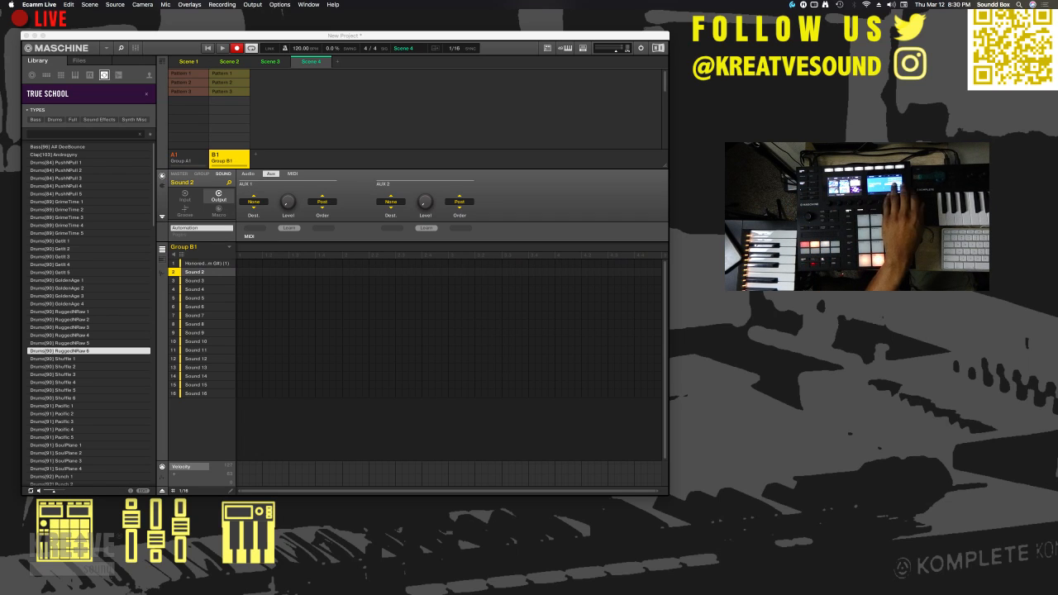
key("Down")
key("Down")
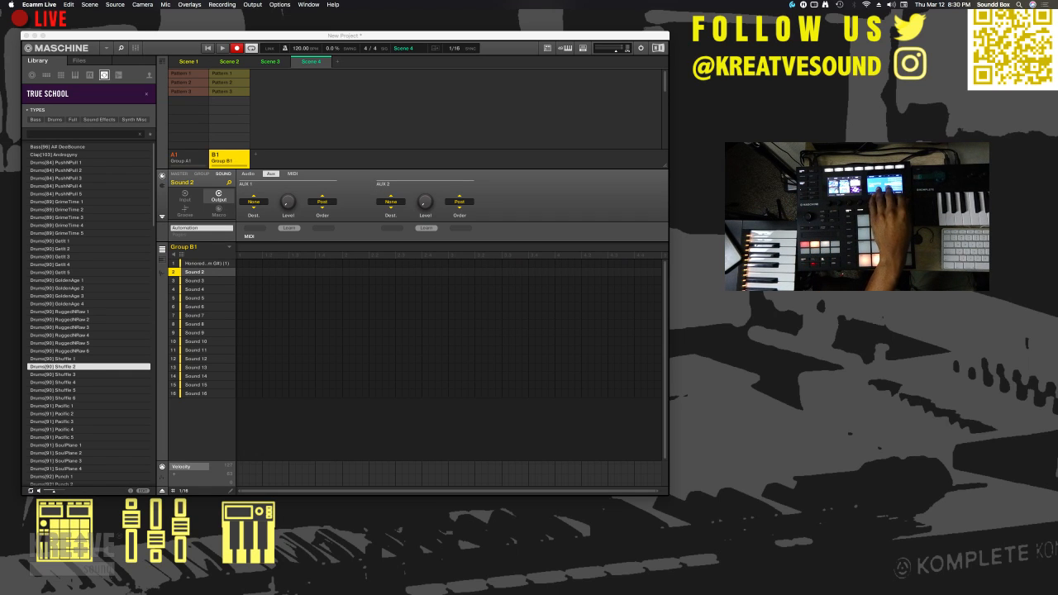
key("Down")
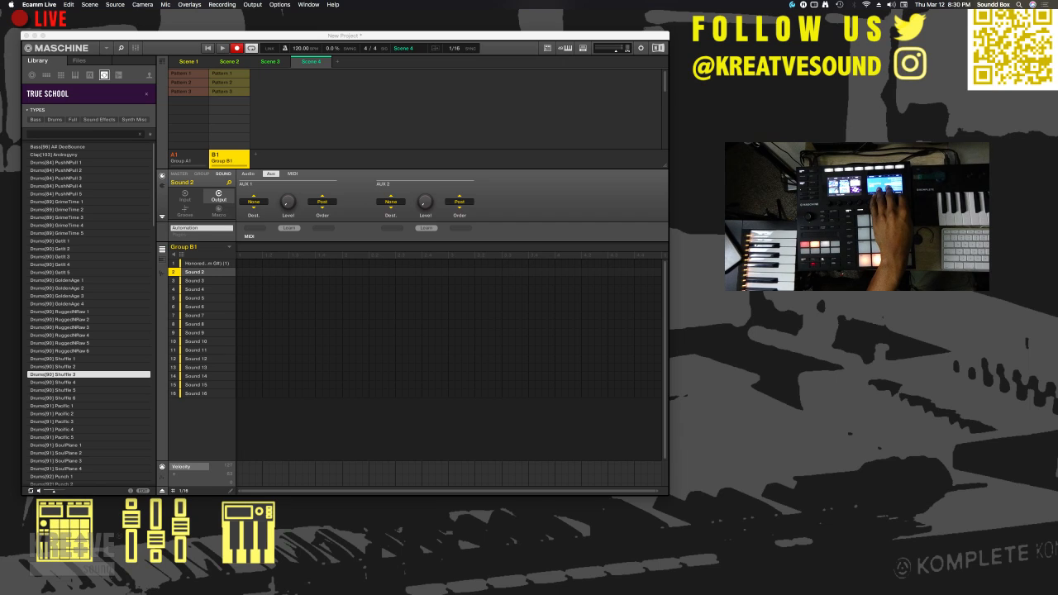
key("Down")
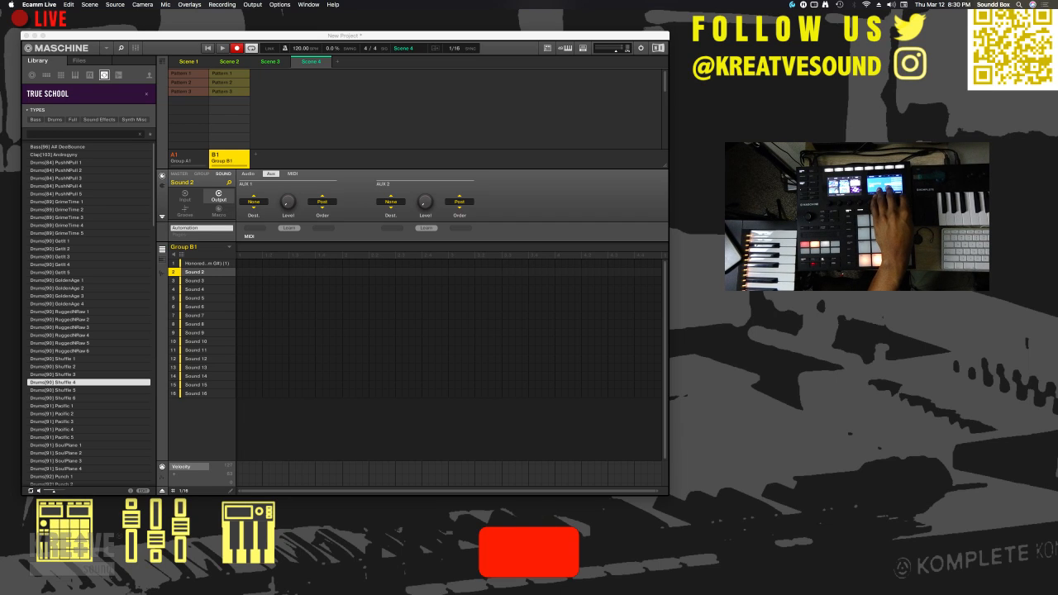
key("Down")
key("Down")
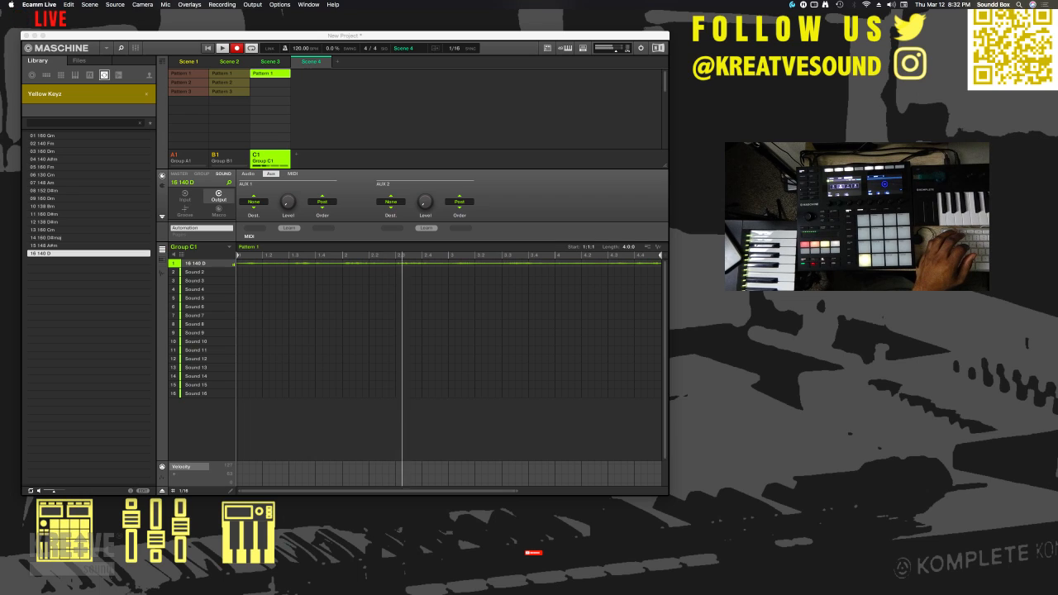
- Zoom out the pattern editor to show Group C1's entire Pattern 1, and switch to Ecamm Live
left_click_drag(518, 491, 676, 474)
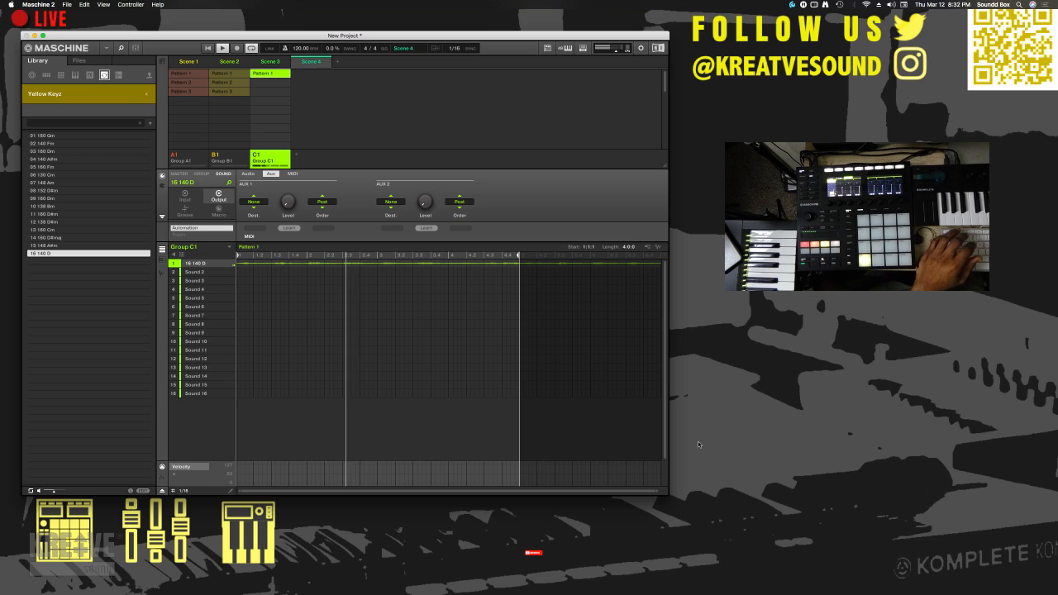
key("super+Tab")
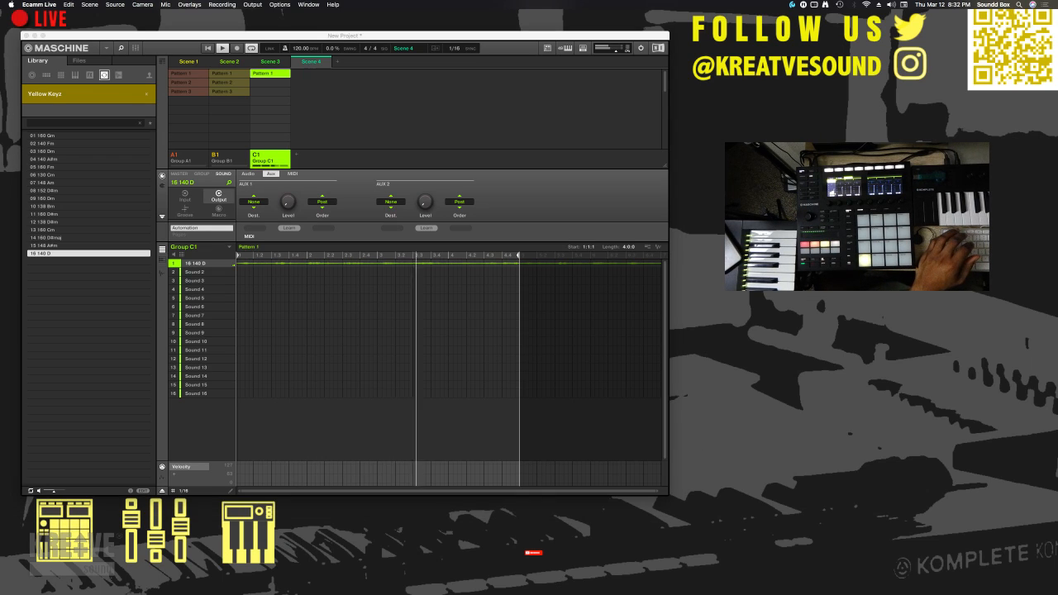
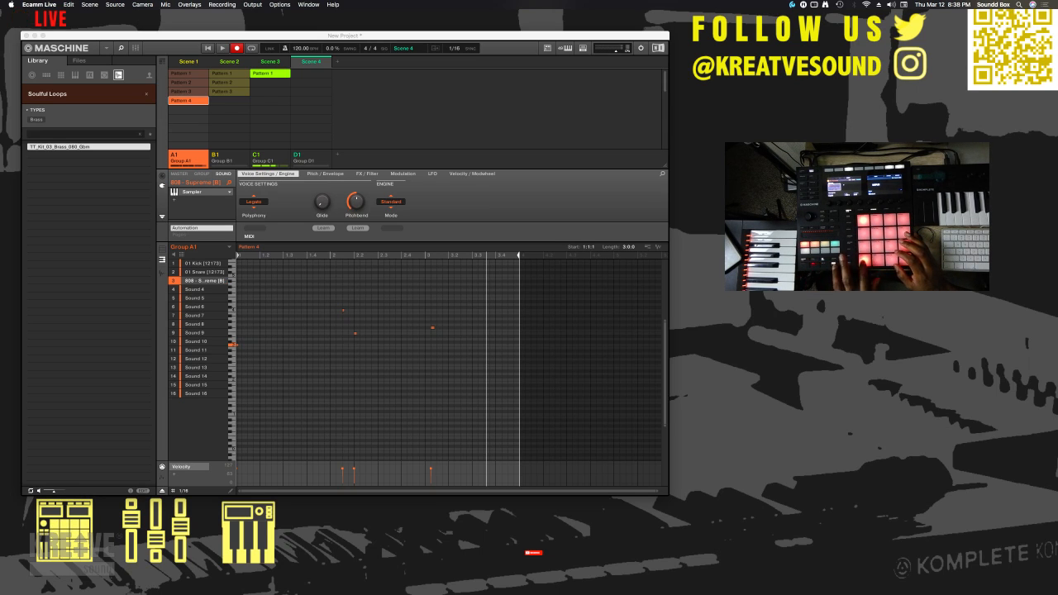
- Switch to Maschine and select the 808 bass note just before bar 13 in Group A1's Pattern 4
key("super+z")
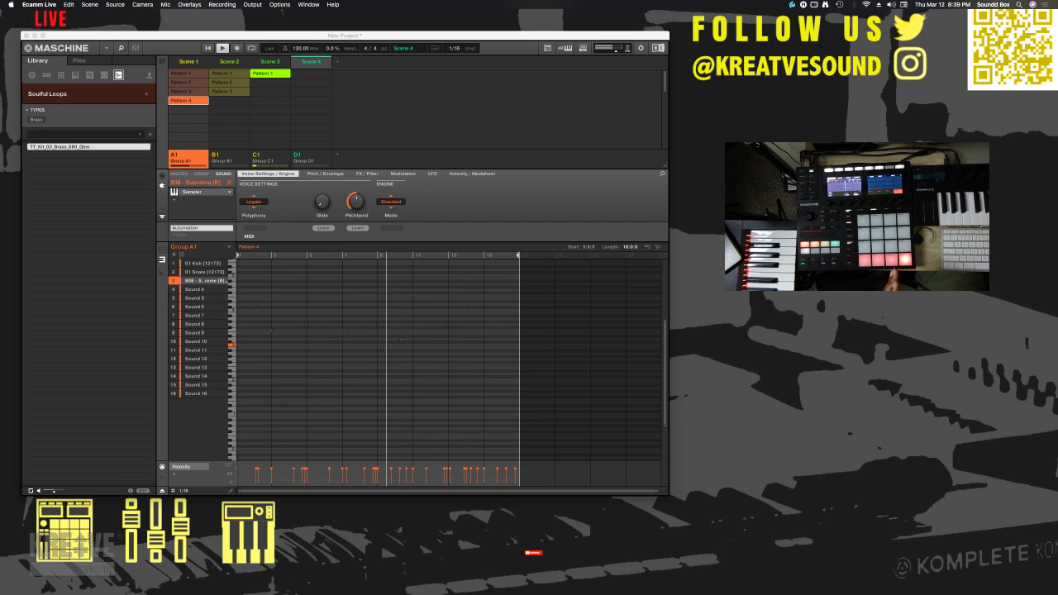
left_click(427, 208)
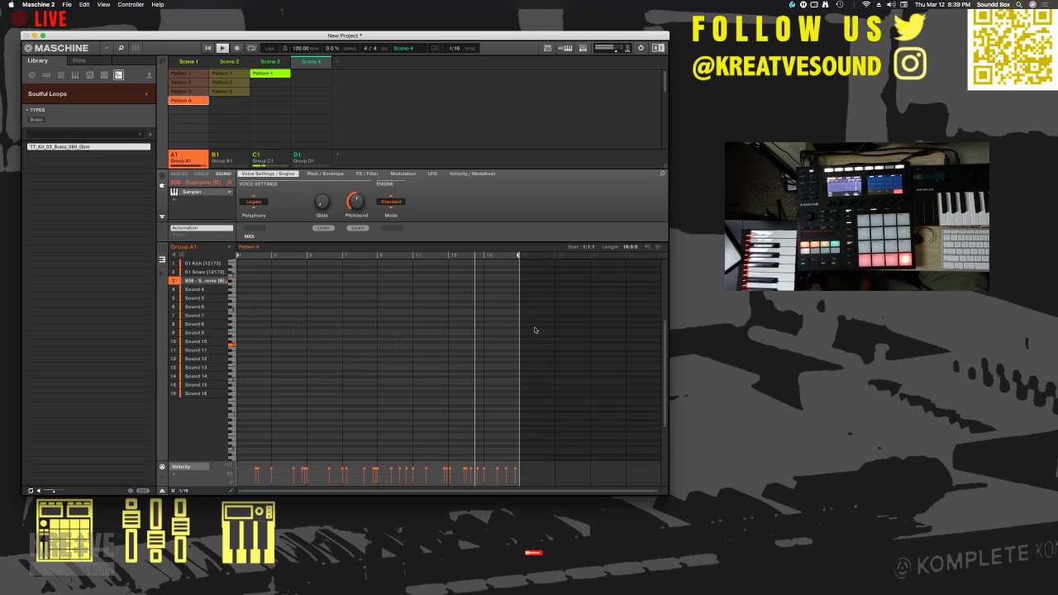
left_click(448, 346)
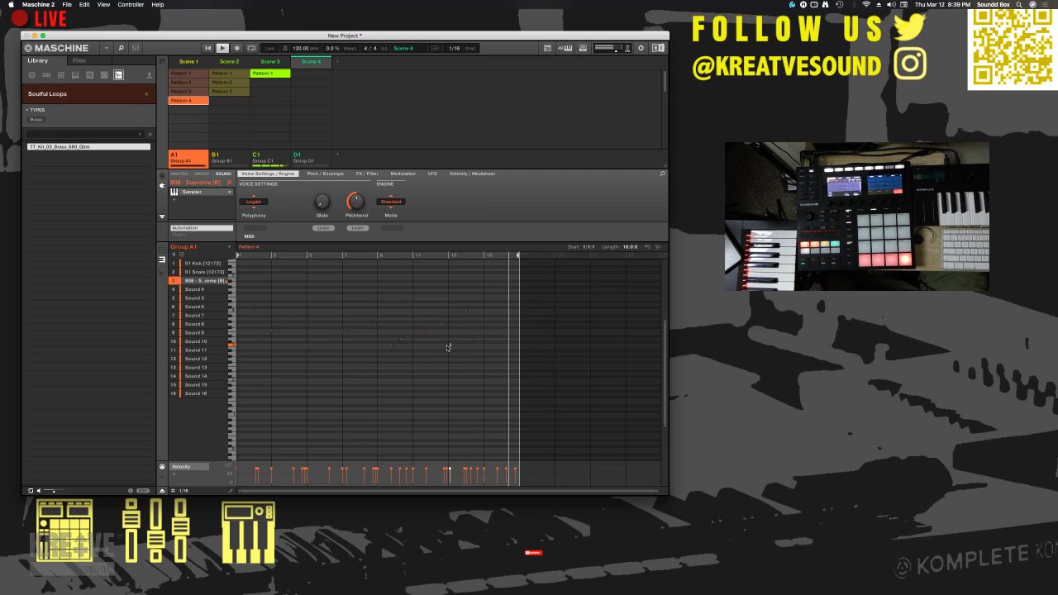
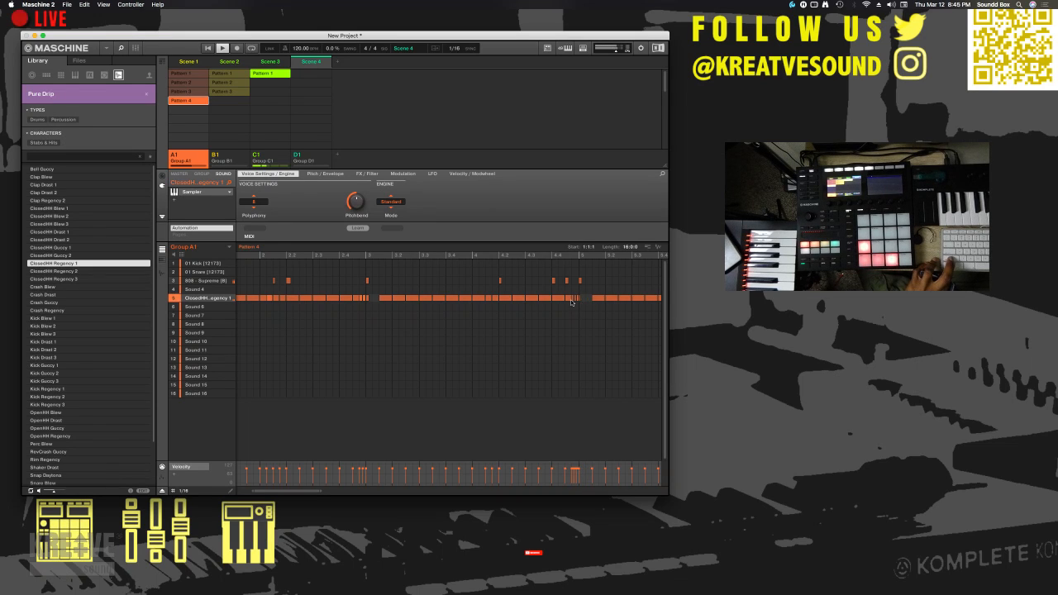
- Examine the closed hi-hat rolls and gaps across Group A1's Pattern 4 up to its end at bar 16 during playback
scroll(362, 309, "right", 7)
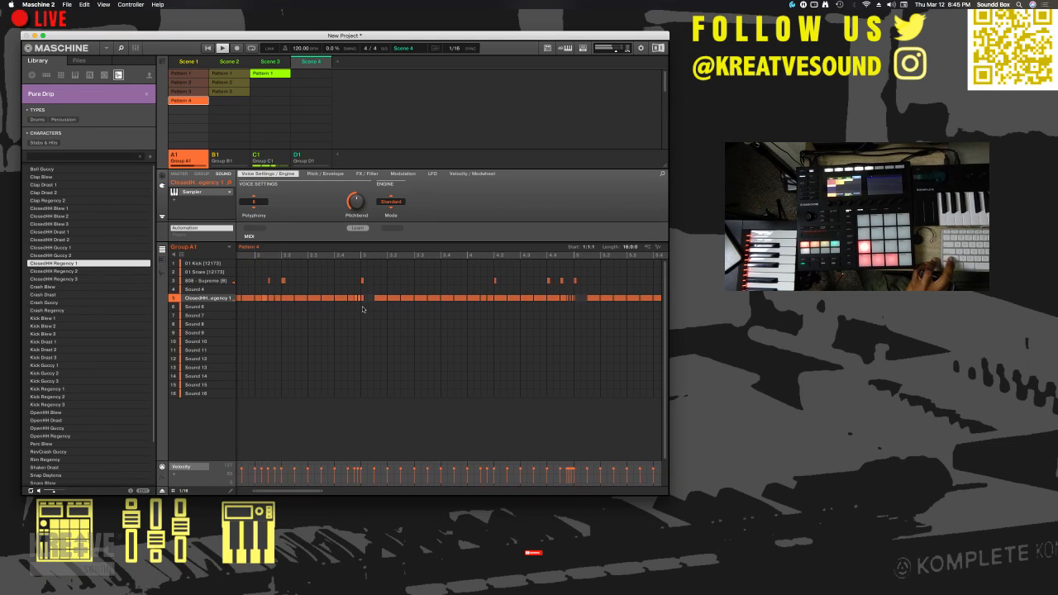
scroll(362, 309, "right", 5)
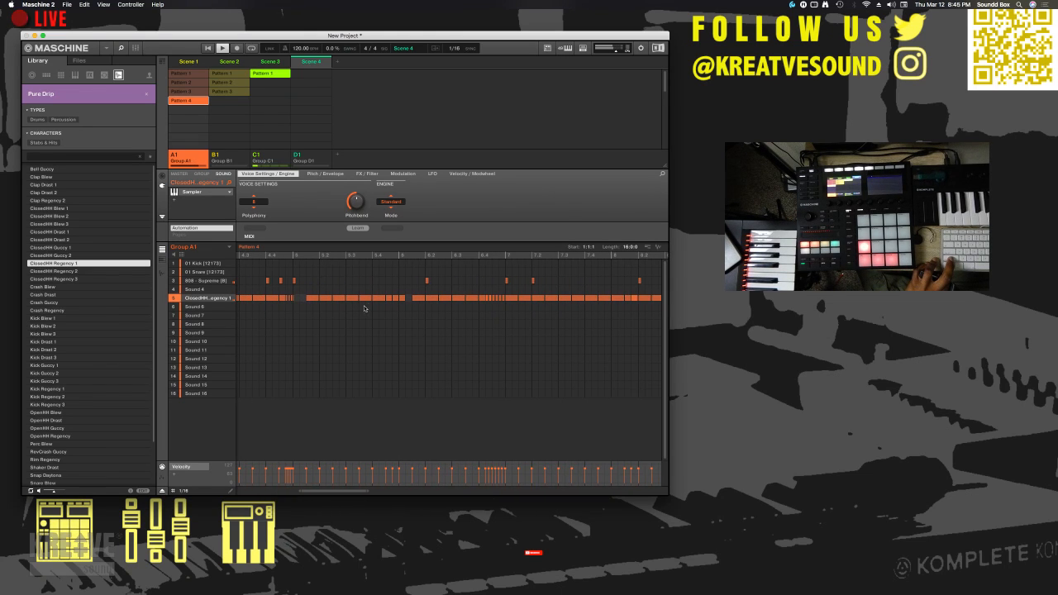
scroll(451, 294, "right", 7)
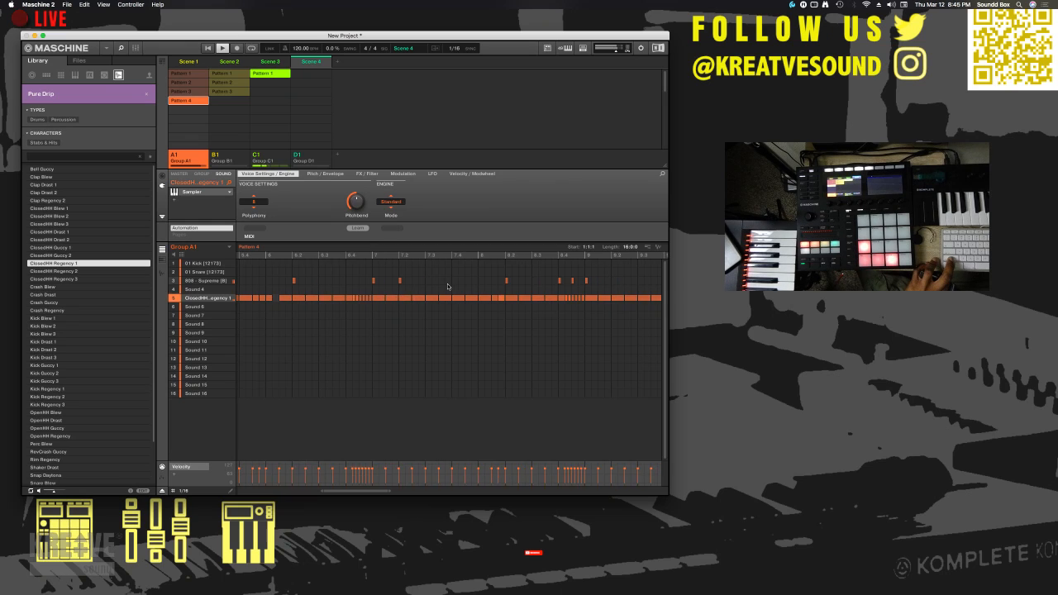
scroll(448, 287, "right", 3)
scroll(537, 298, "right", 2)
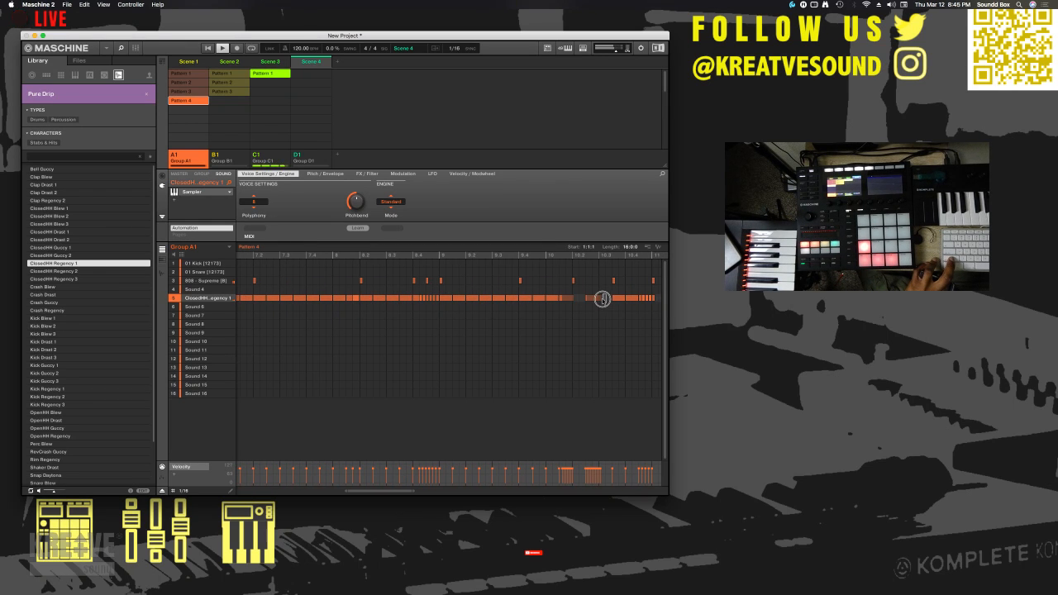
left_click(601, 299)
scroll(610, 299, "right", 3)
scroll(610, 299, "right", 9)
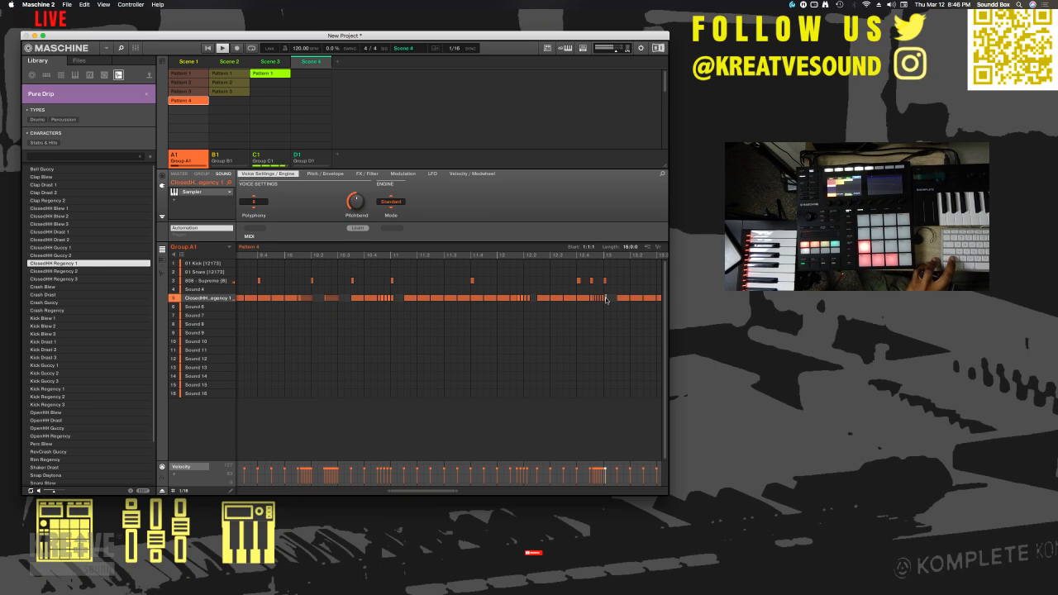
scroll(640, 302, "right", 9)
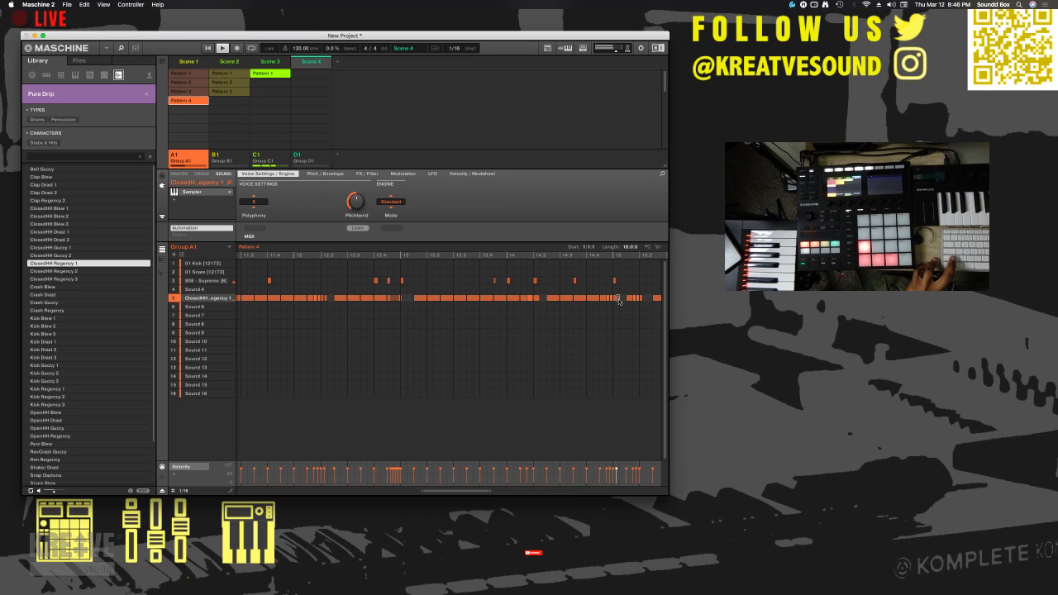
scroll(619, 301, "right", 5)
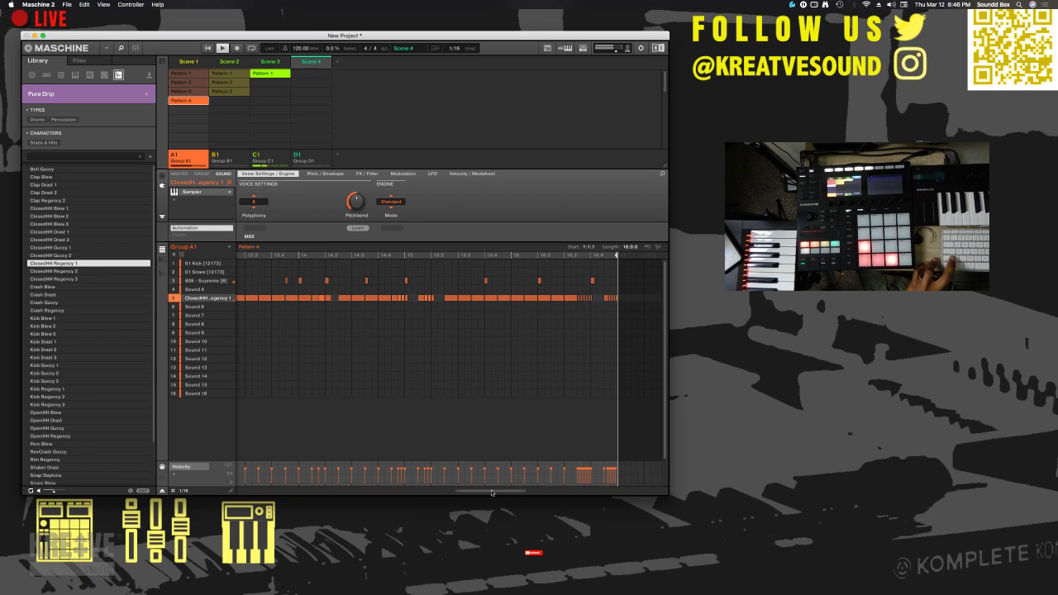
scroll(492, 493, "left", 10)
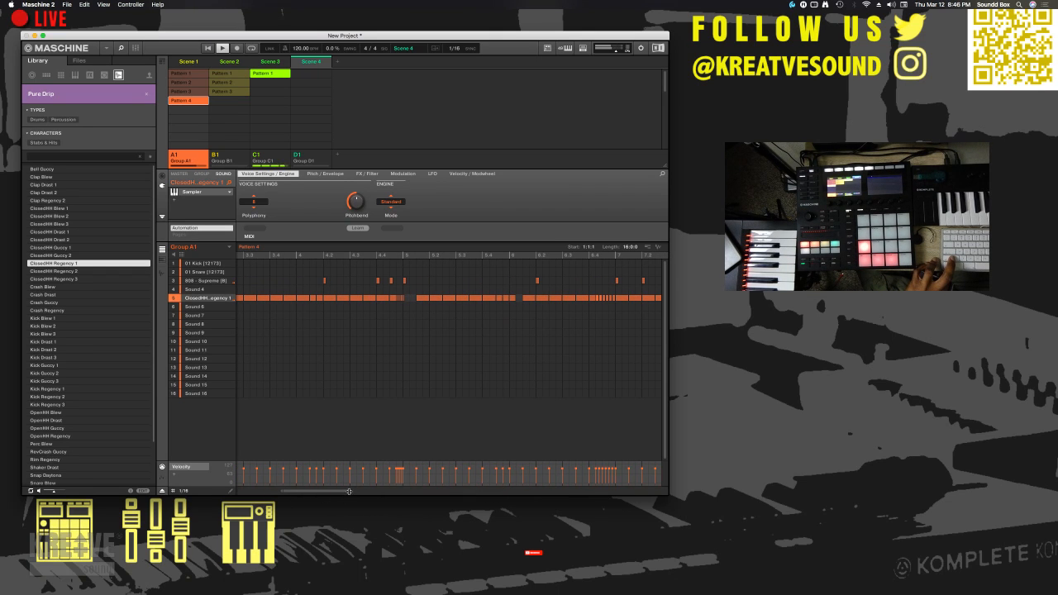
scroll(429, 406, "right", 3)
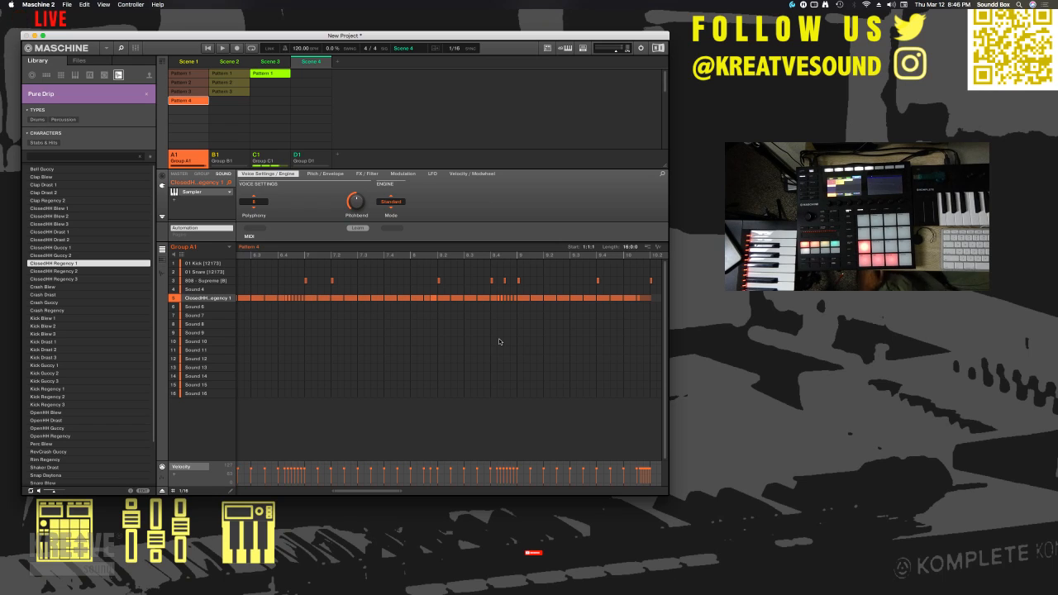
- Move the playhead to just after bar 8 in Pattern 4 and play the pattern from there
left_click(443, 257)
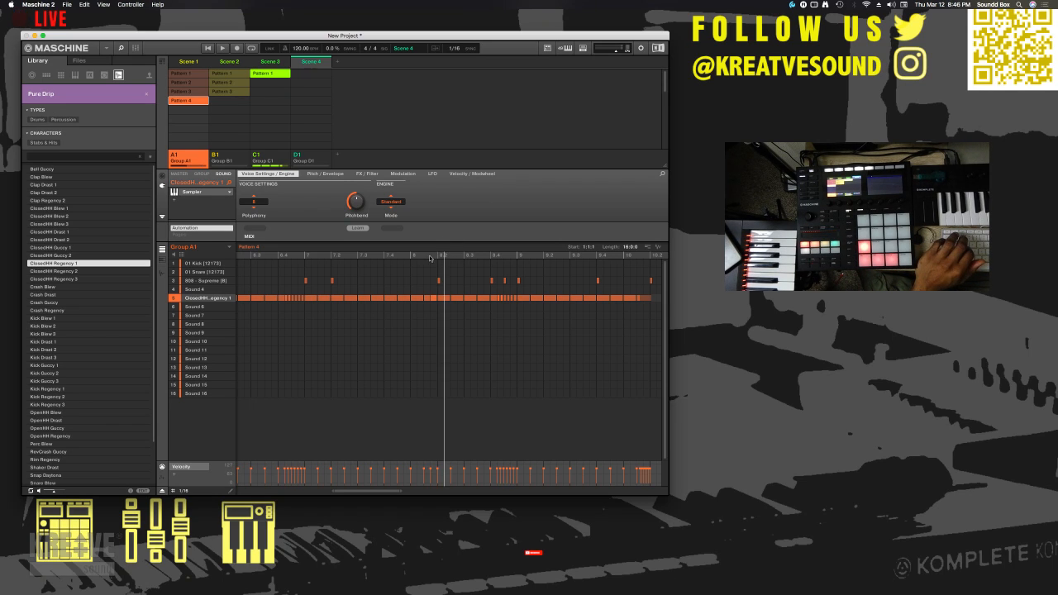
left_click(430, 258)
left_click(507, 258)
left_click(430, 258)
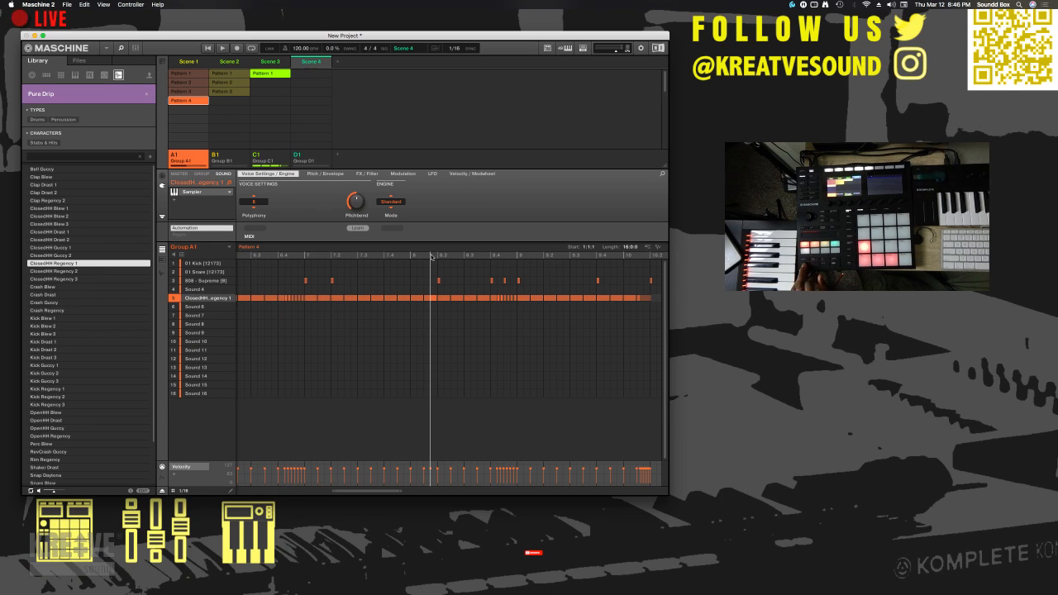
key("space")
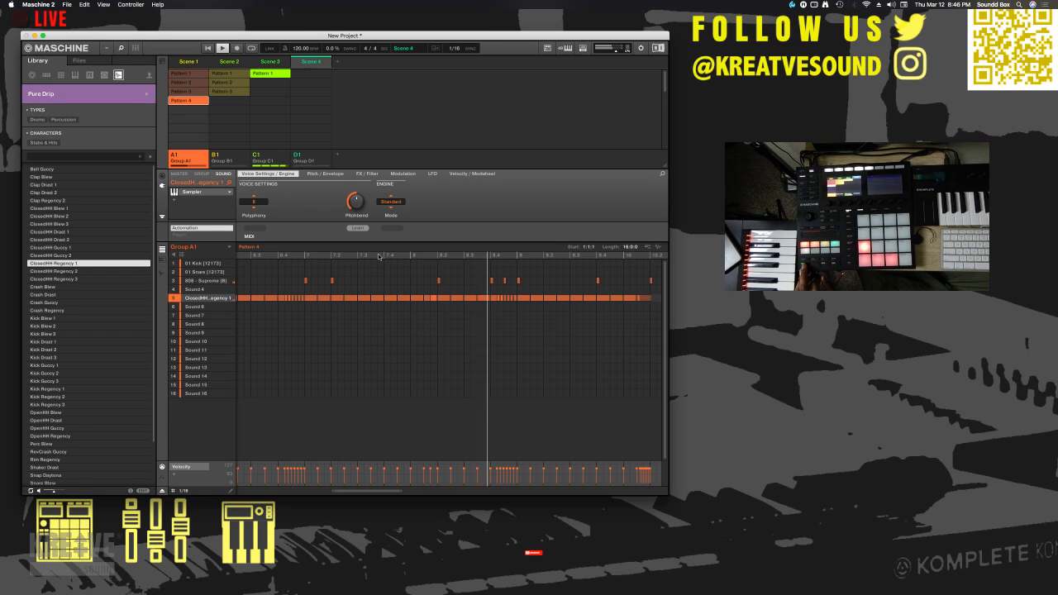
- Delete the first closed hi-hat note of the roll leading into bar 9 and play Pattern 4 from about beat 7.4
left_click(501, 300)
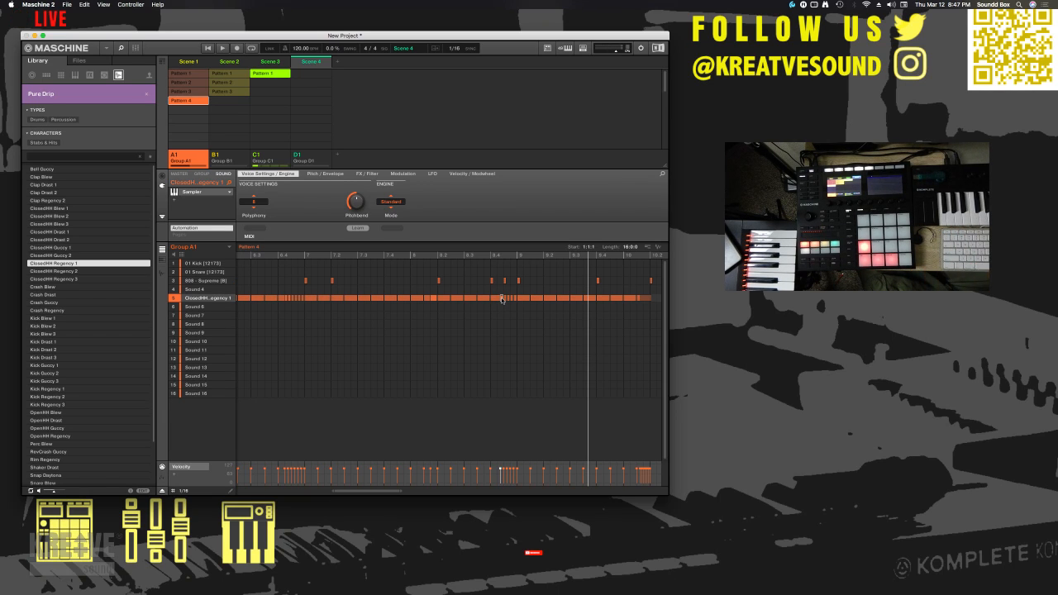
left_click(385, 255)
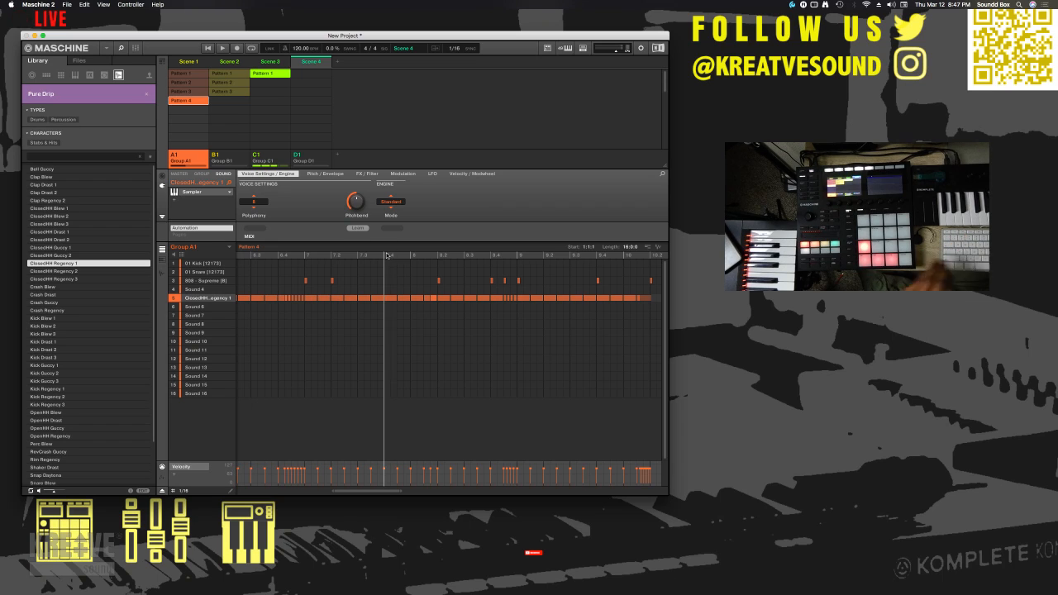
key("space")
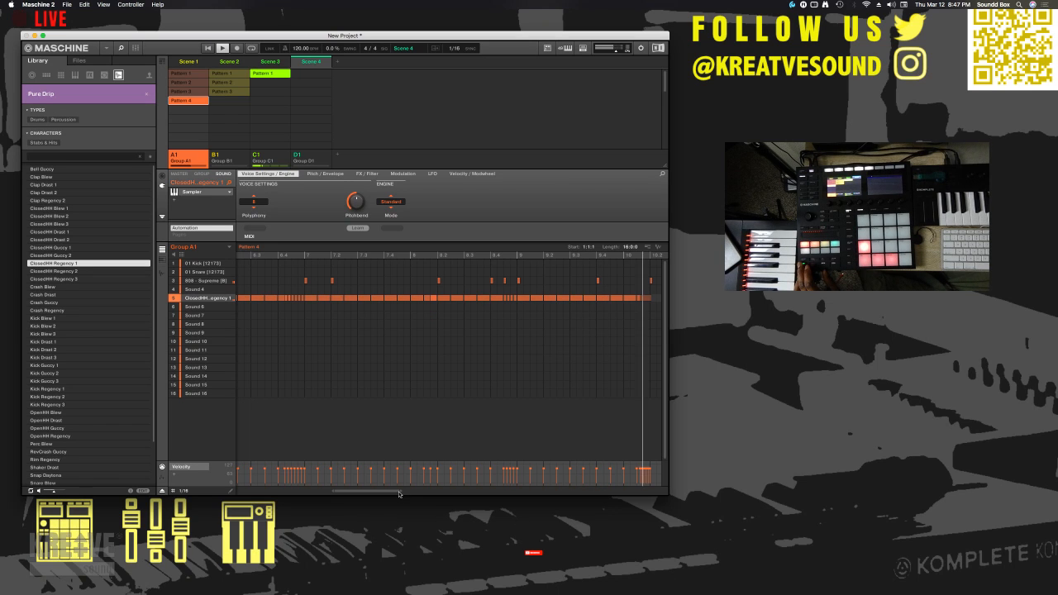
- Thin out the closed hi-hat rolls leading into bar 13 and beat 12.2 of Pattern 4
left_click_drag(400, 492, 521, 499)
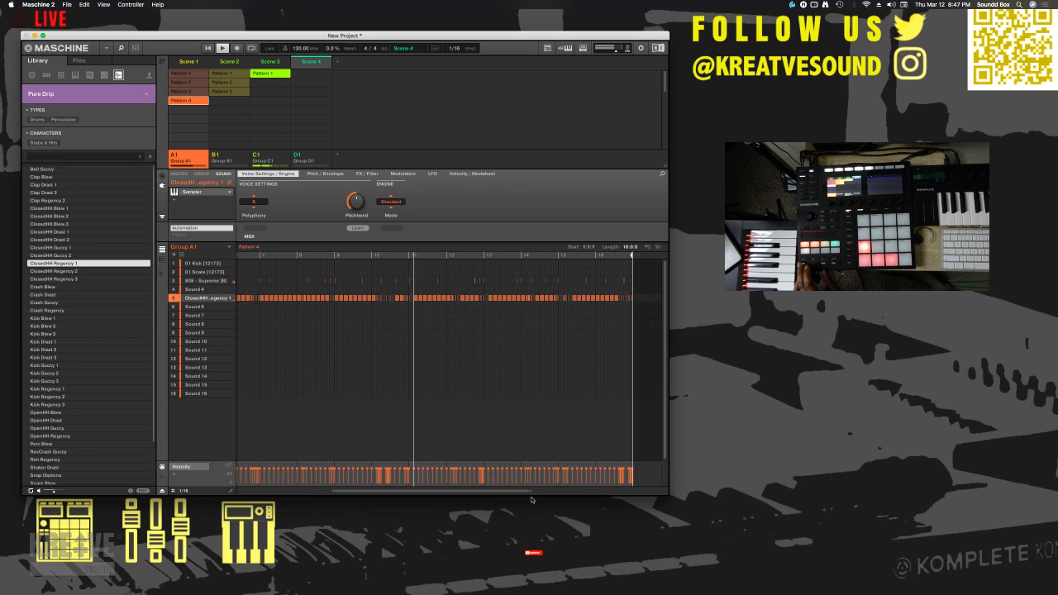
left_click_drag(347, 493, 405, 489)
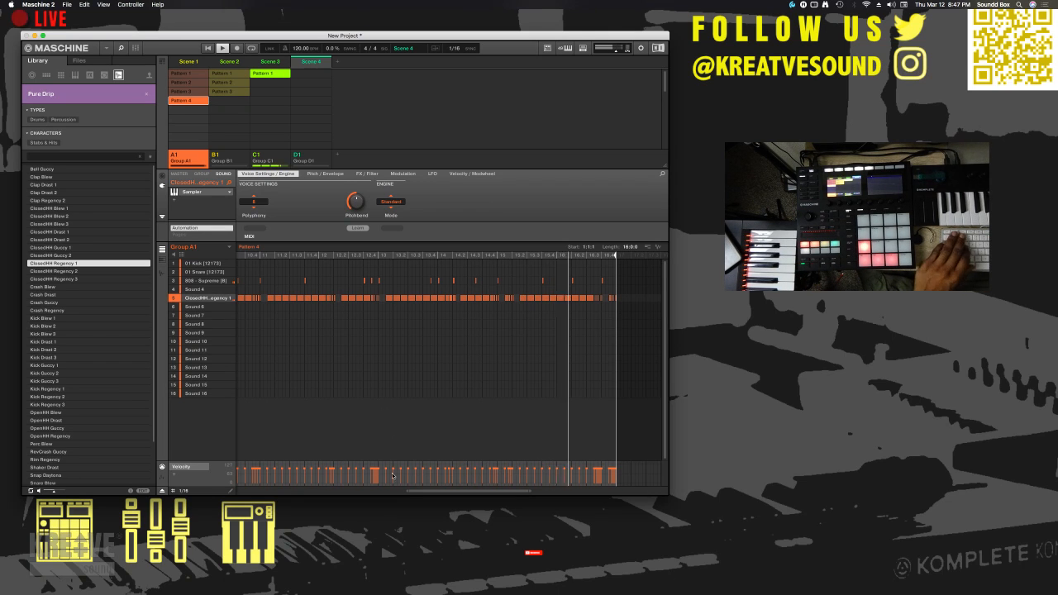
left_click_drag(406, 489, 446, 490)
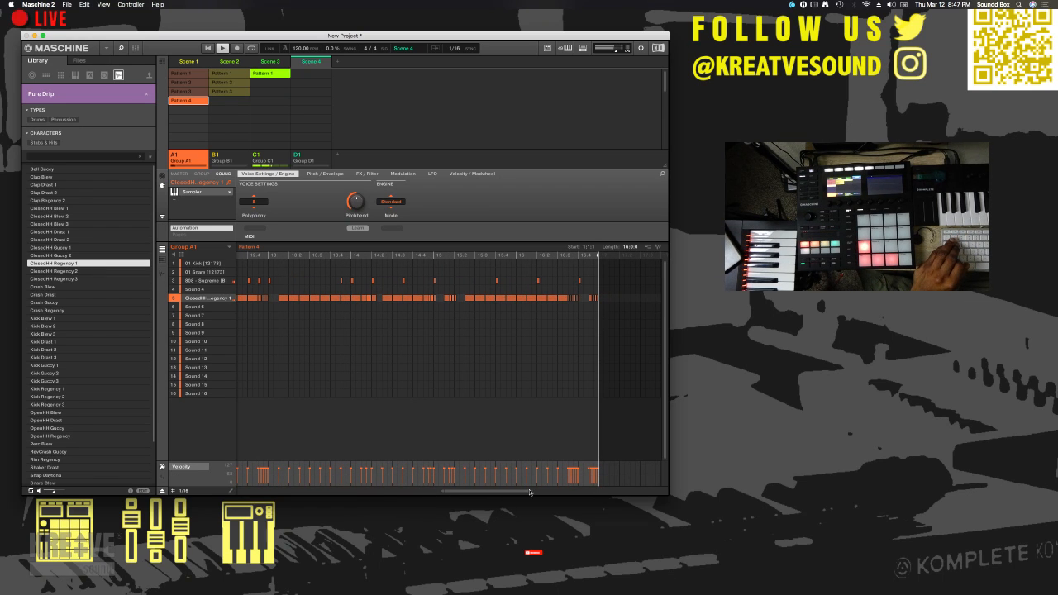
left_click_drag(516, 491, 446, 495)
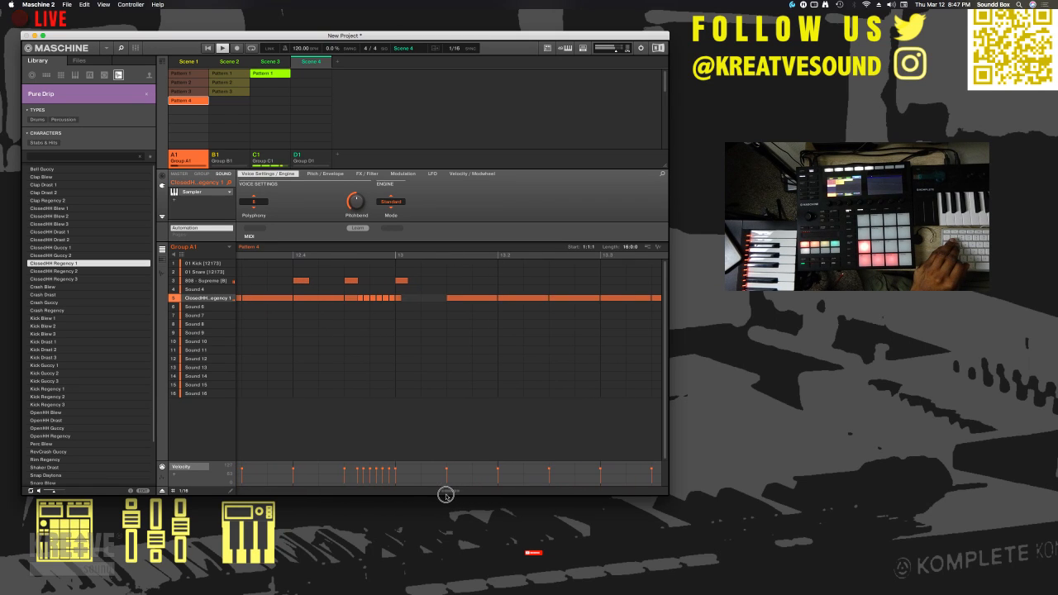
left_click(360, 298)
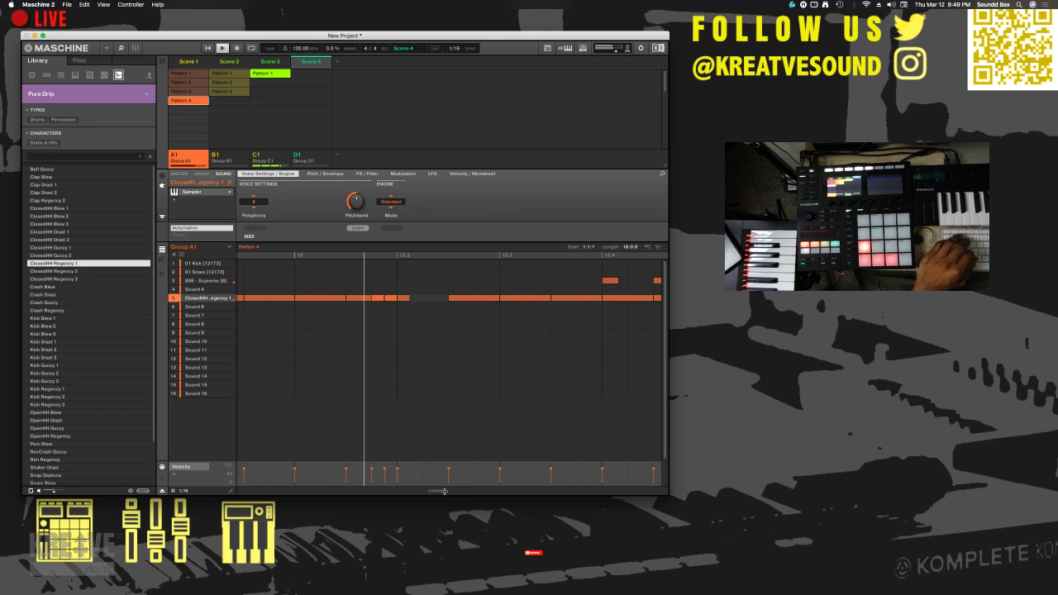
mouse_move(443, 491)
left_mouse_down()
mouse_move(472, 490)
mouse_move(451, 494)
left_mouse_up()
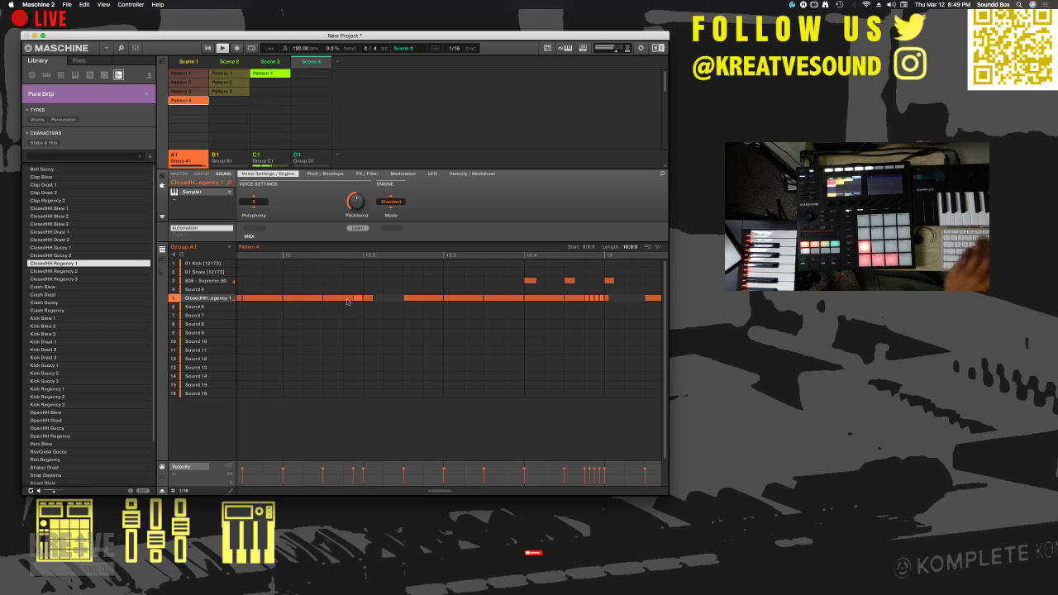
left_click(347, 299)
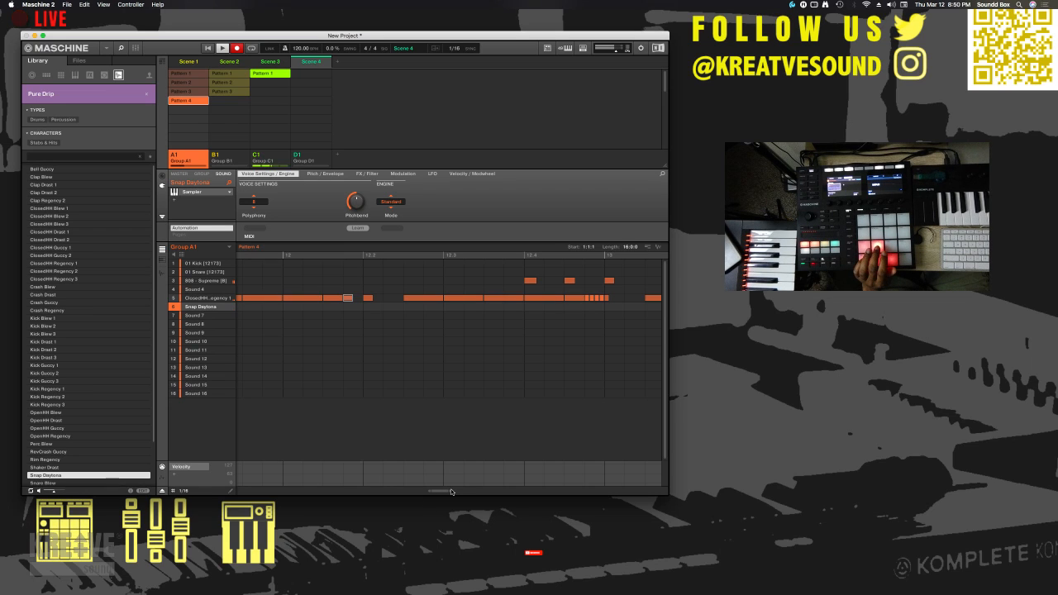
- Show the full 16-bar length of Pattern 4 while the Snap Daytona part is being recorded on the sixth sound
left_click_drag(449, 492, 574, 491)
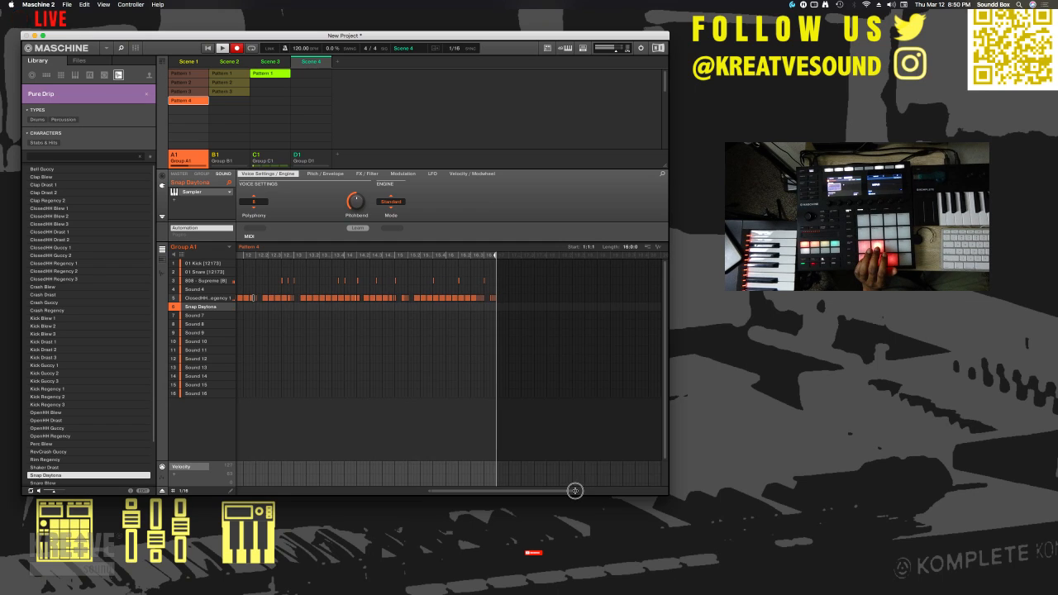
left_click_drag(429, 492, 232, 489)
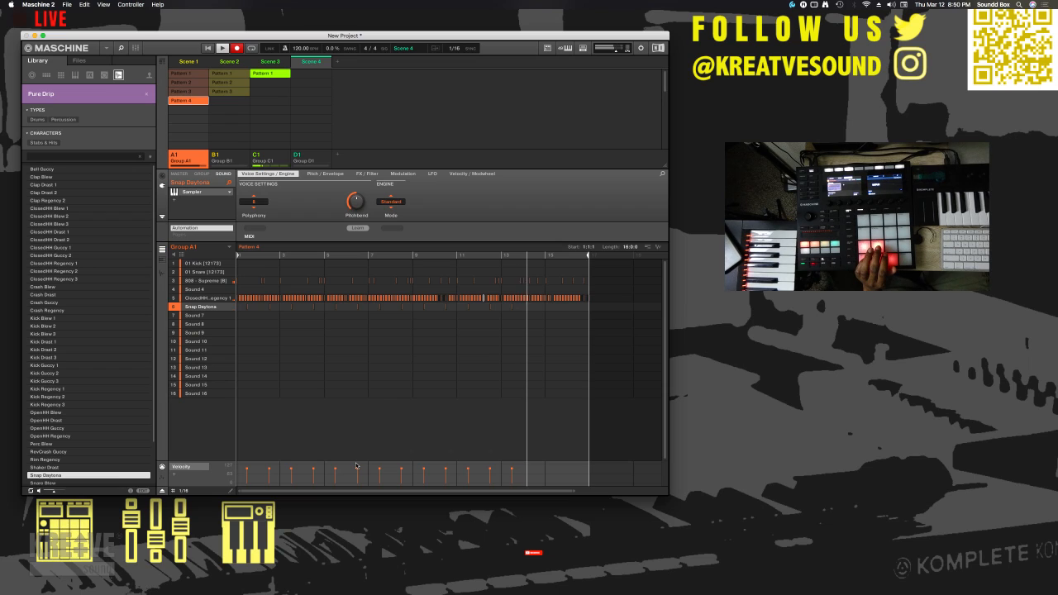
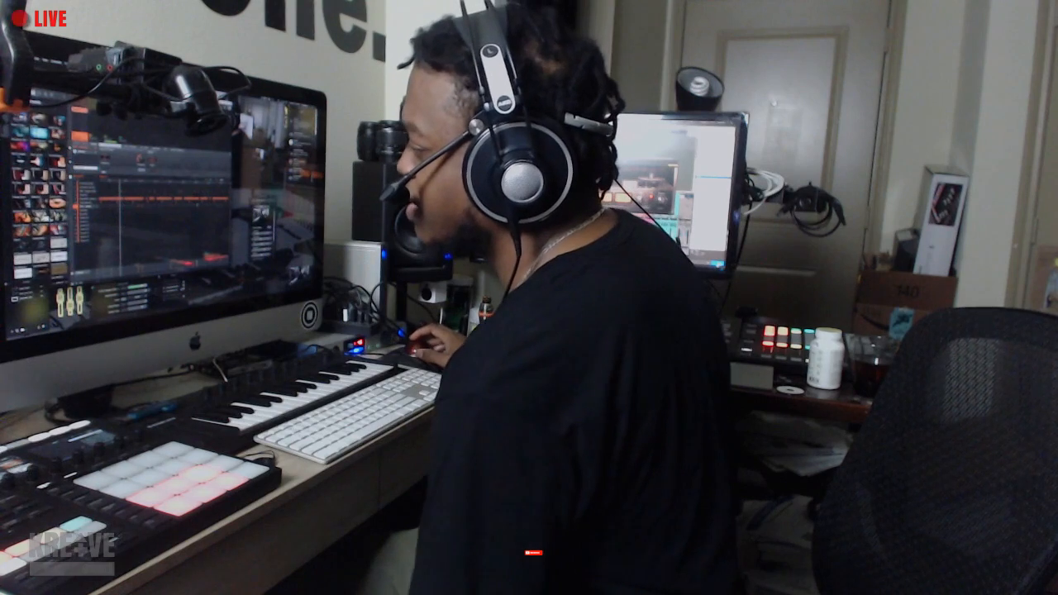
scroll(38, 198, "down", 5)
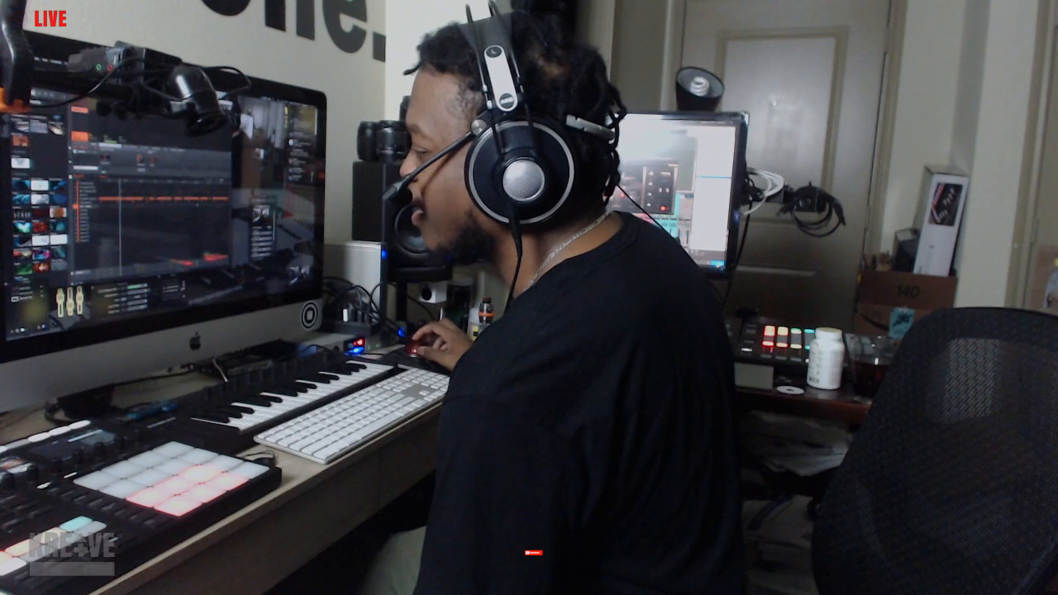
left_click(39, 266)
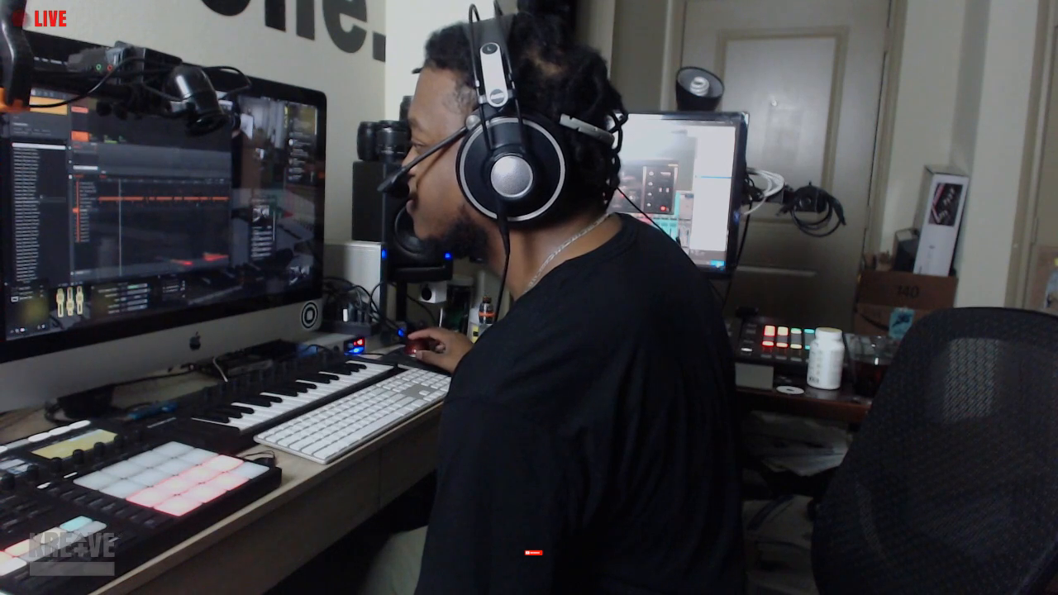
left_click(39, 187)
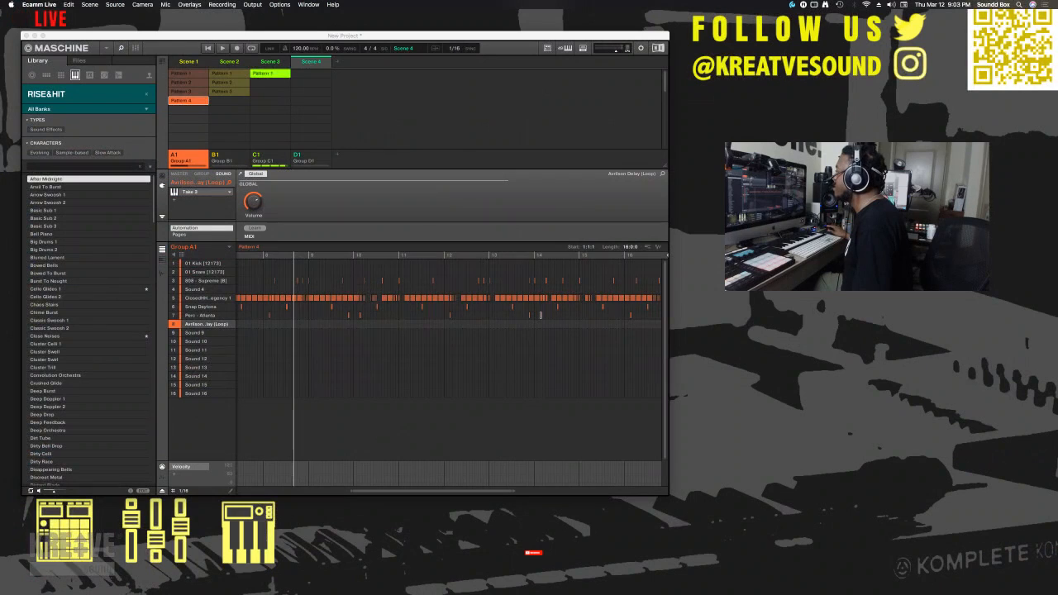
- Look through the instrument products in the library and switch the browser from RISE&HIT to FM8
left_click(64, 92)
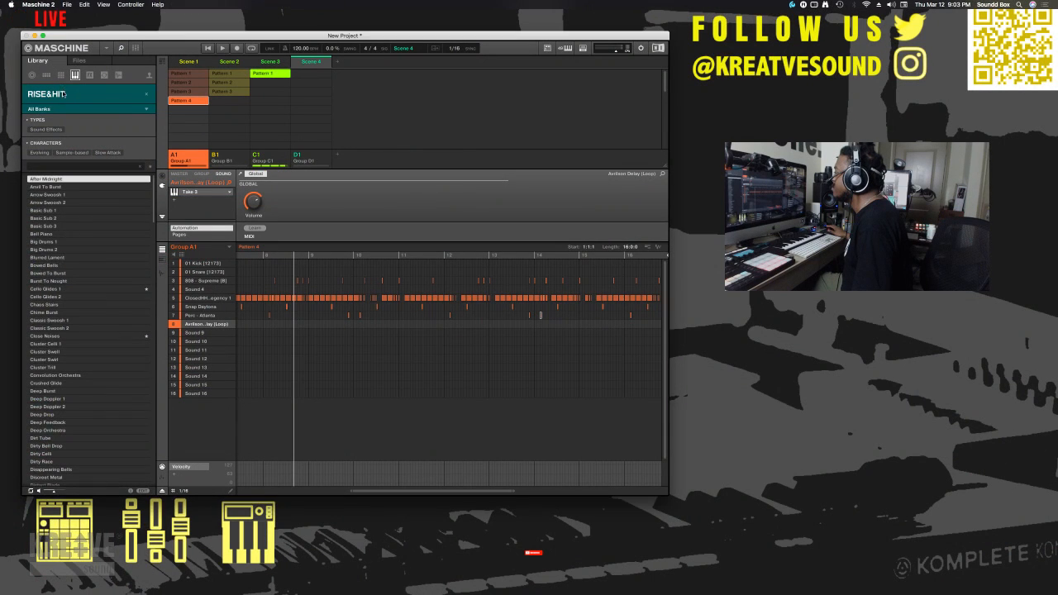
left_click(64, 95)
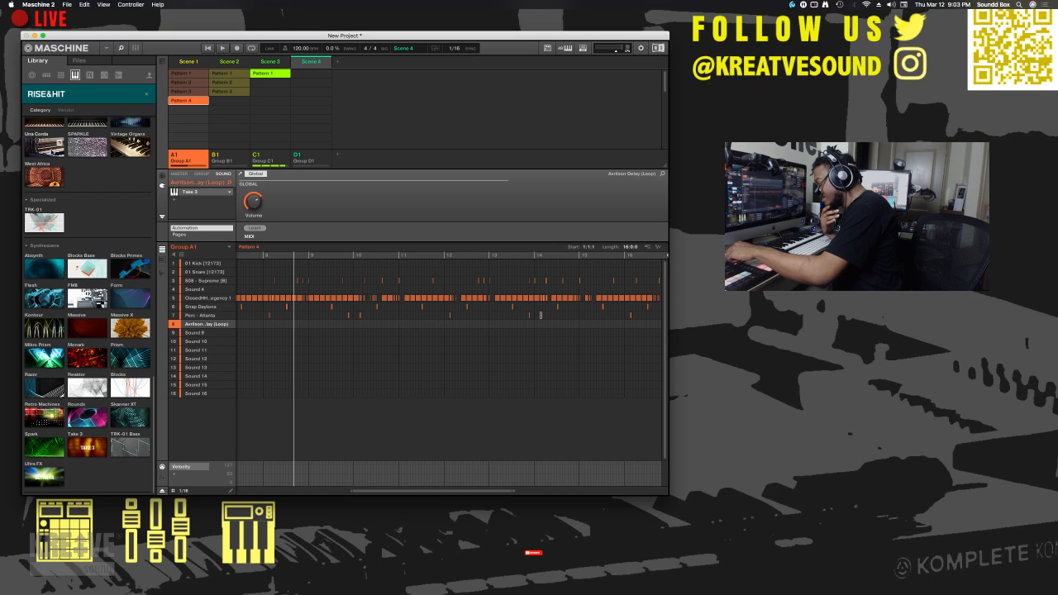
left_click(51, 95)
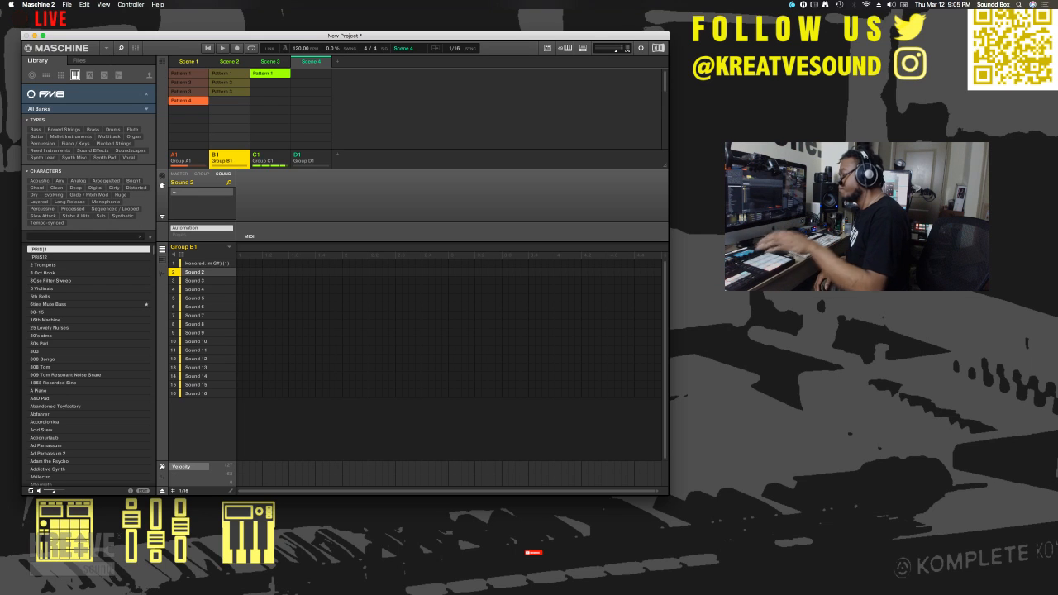
- Select Group C1 and look through the effect products in the library, from reverbs up to the dynamics processors
left_click(269, 158)
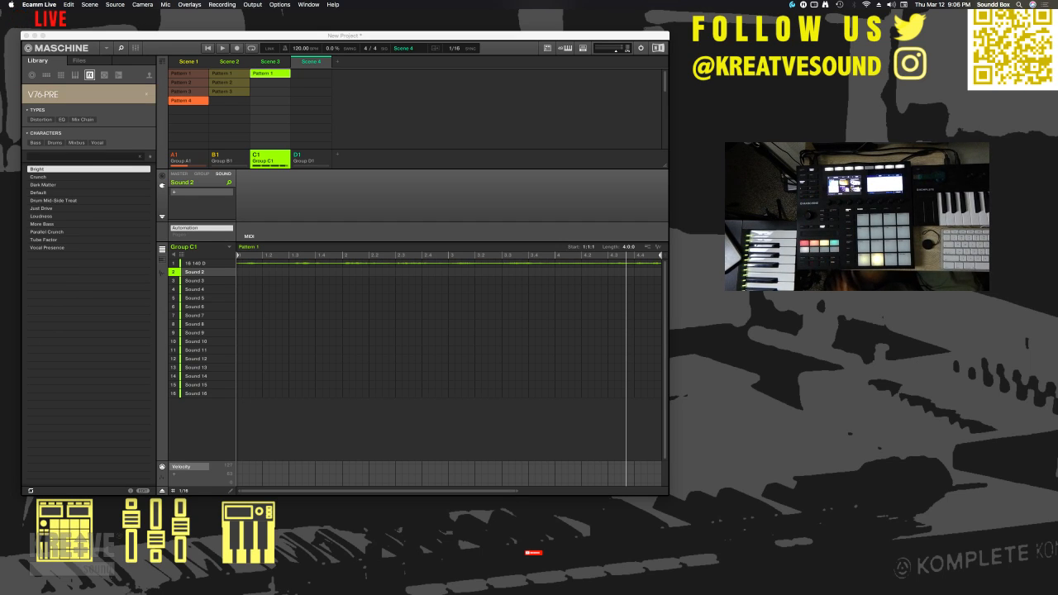
left_click(67, 96)
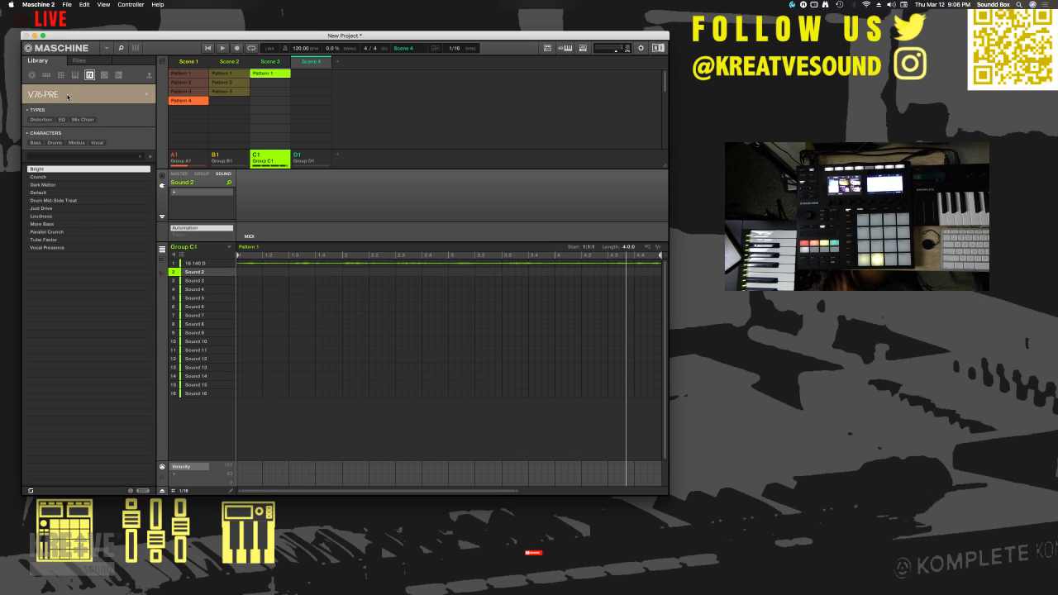
left_click(67, 96)
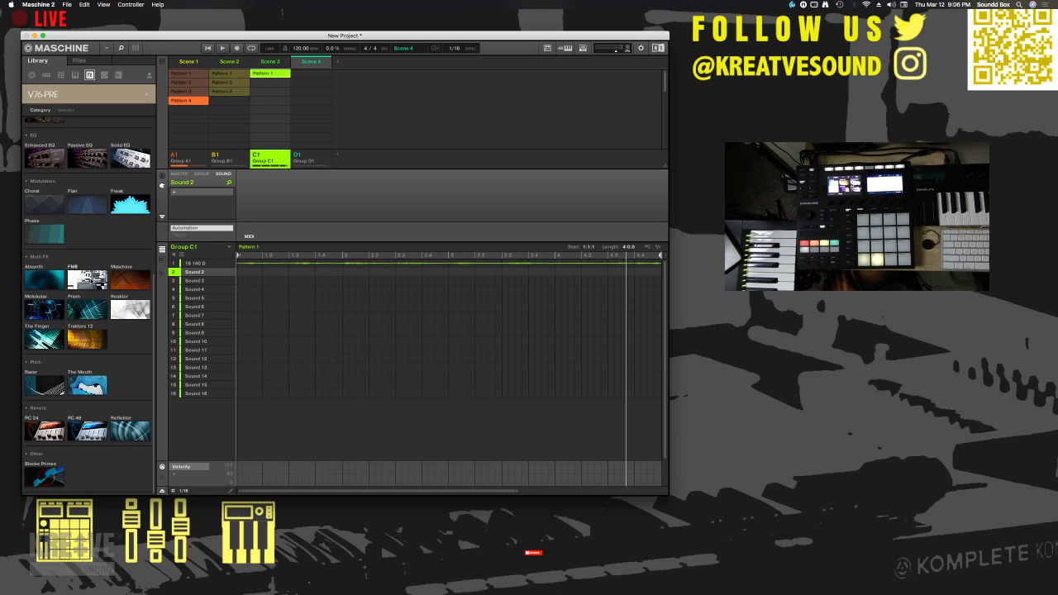
scroll(90, 281, "up", 2)
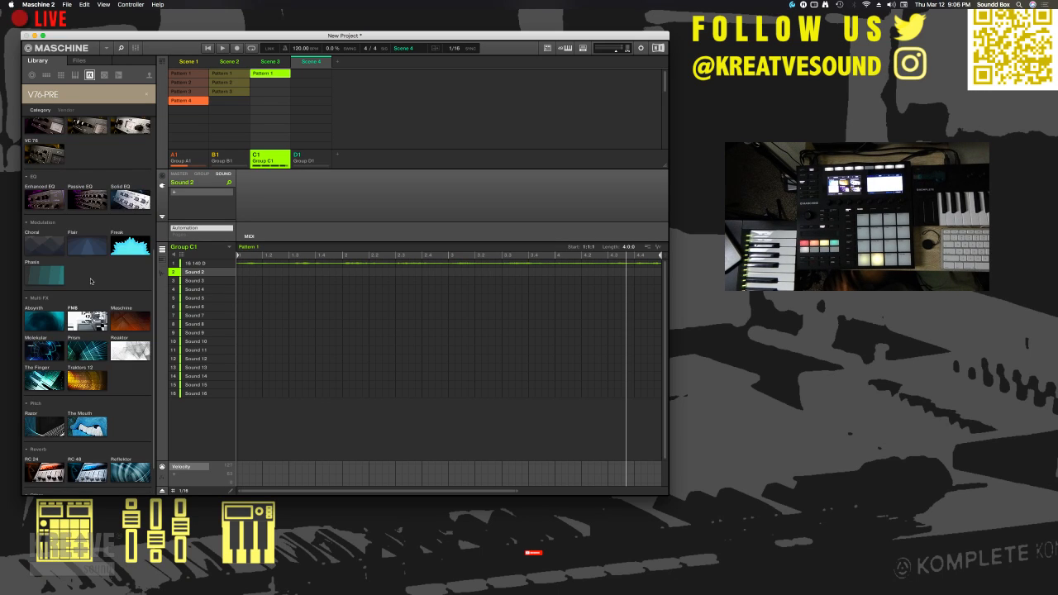
scroll(91, 281, "up", 2)
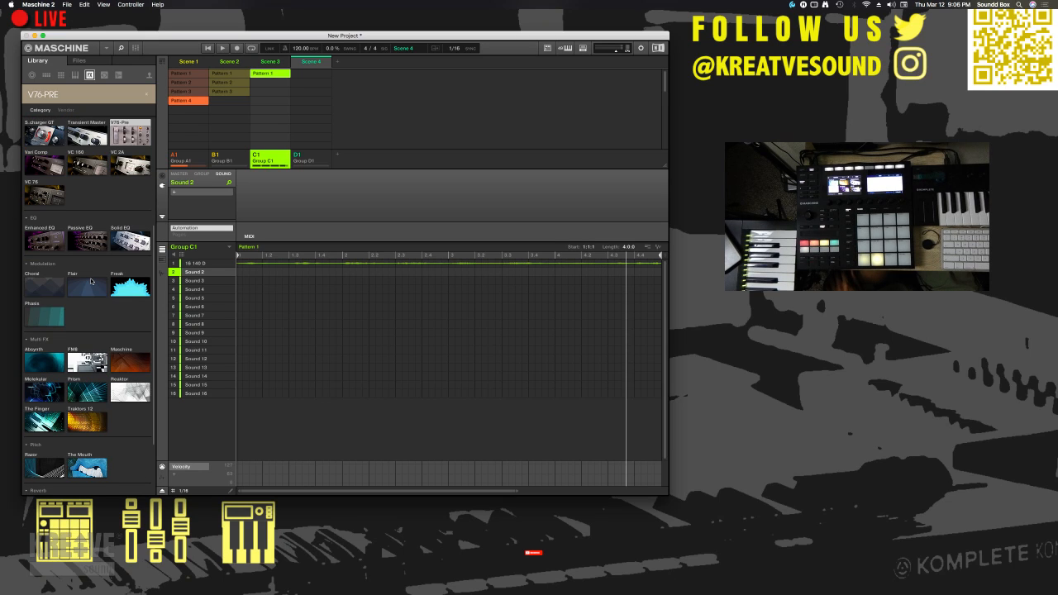
scroll(91, 281, "up", 2)
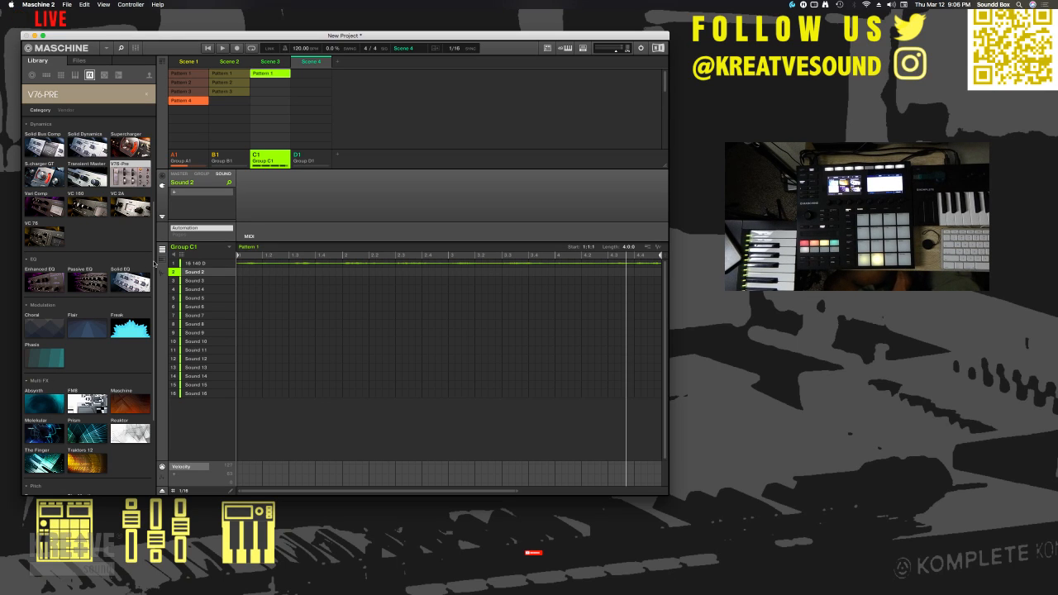
- Start playback of Pattern 4 and load the V76-Pre effect with the Crunch preset on Group A1
key("space")
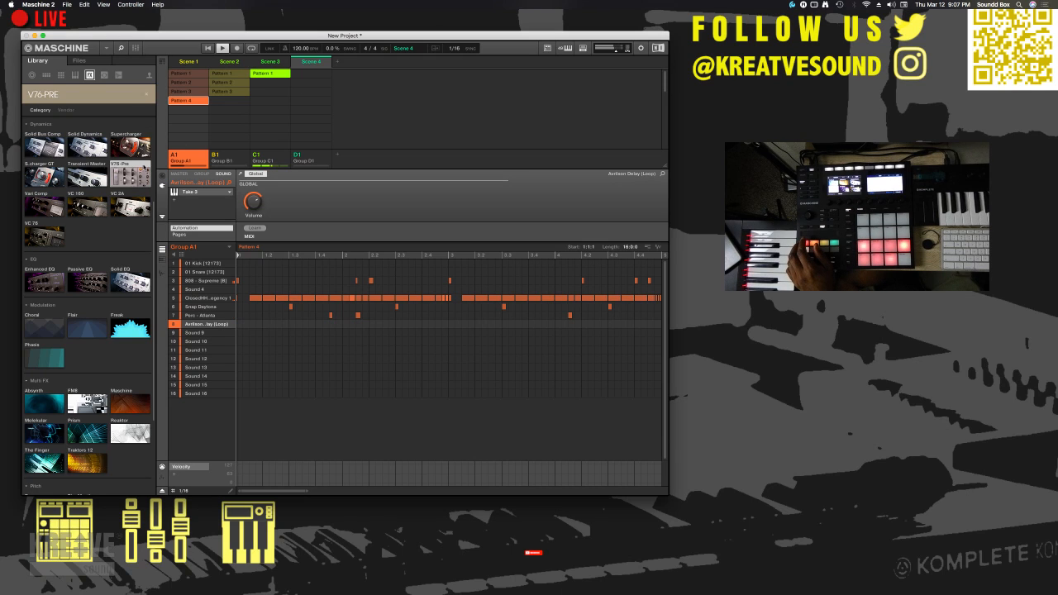
left_click(199, 176)
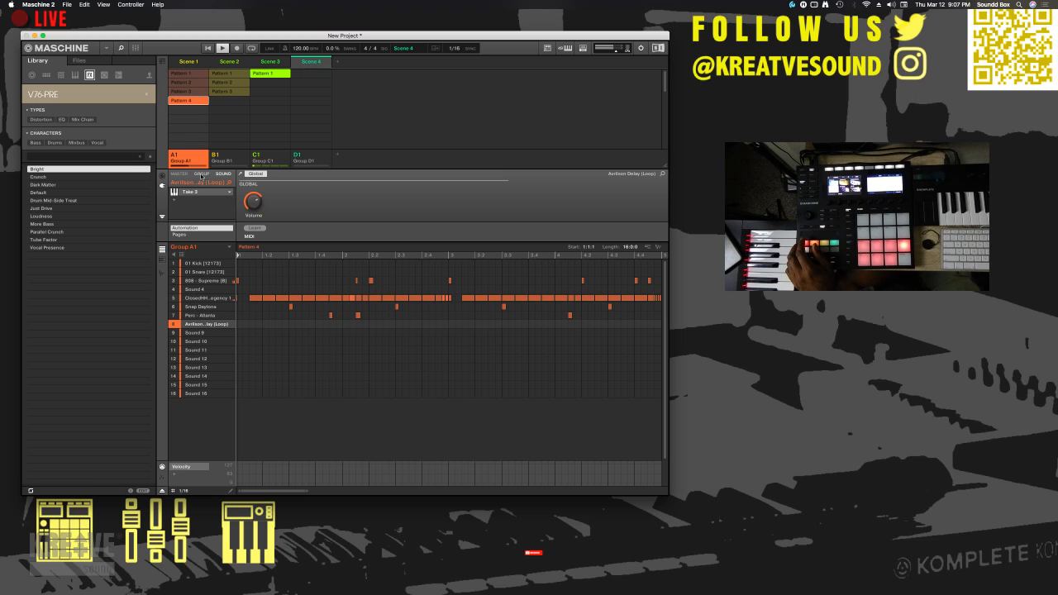
left_click(204, 174)
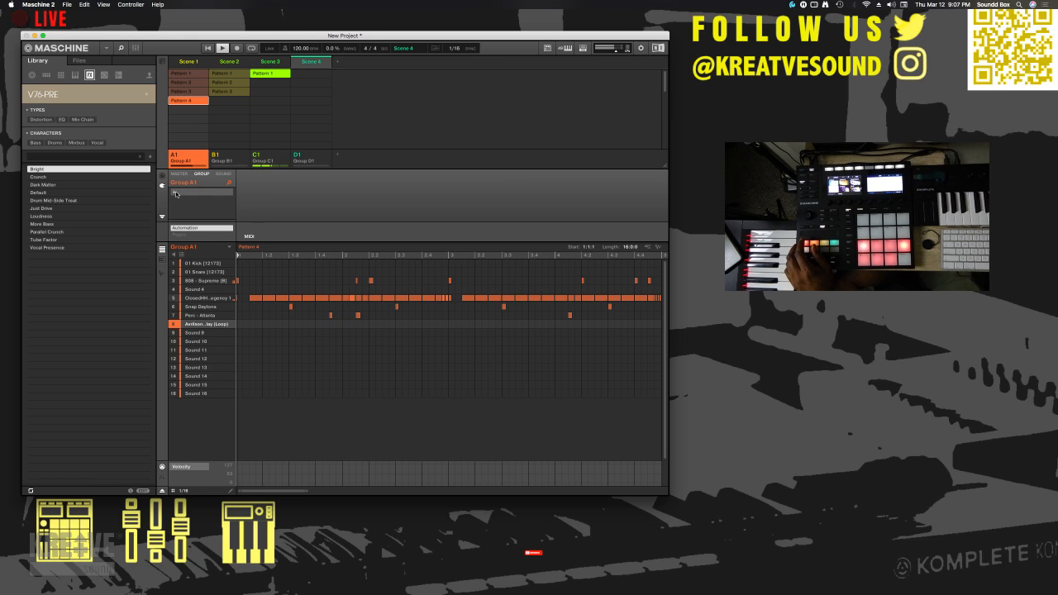
left_click(176, 194)
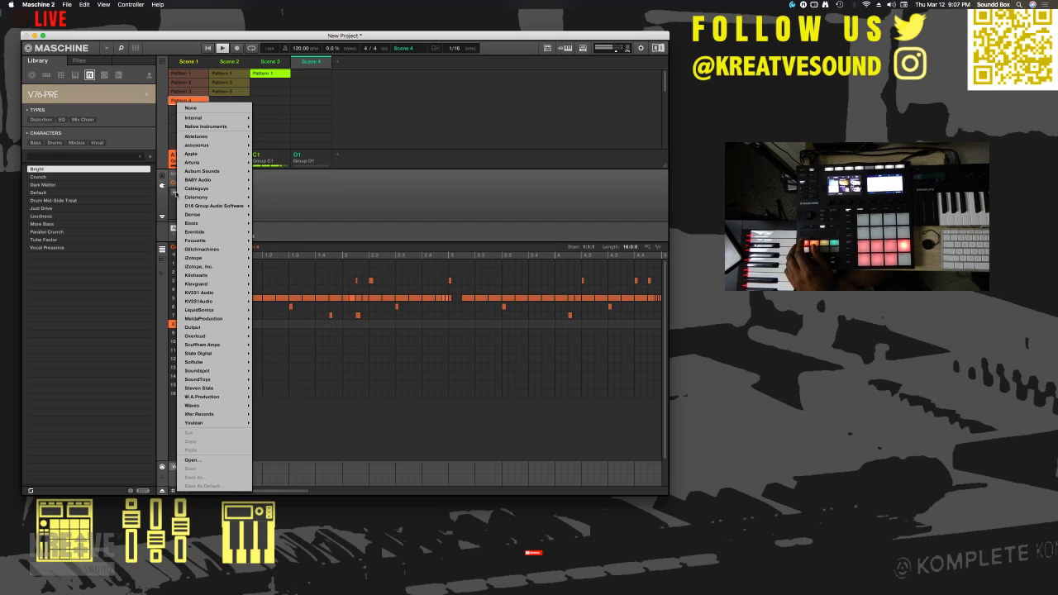
mouse_move(221, 127)
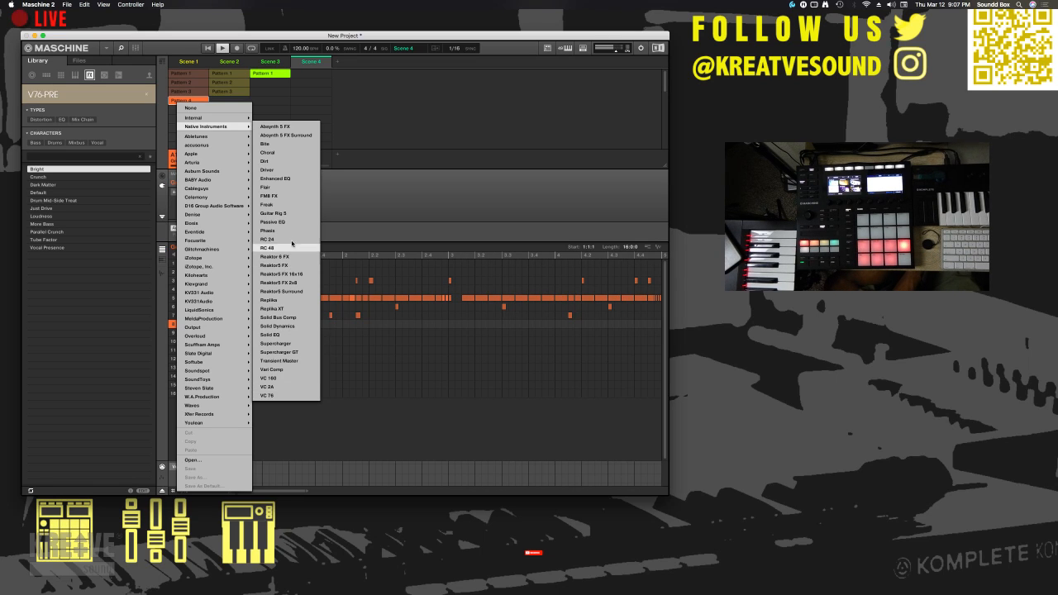
left_click(338, 212)
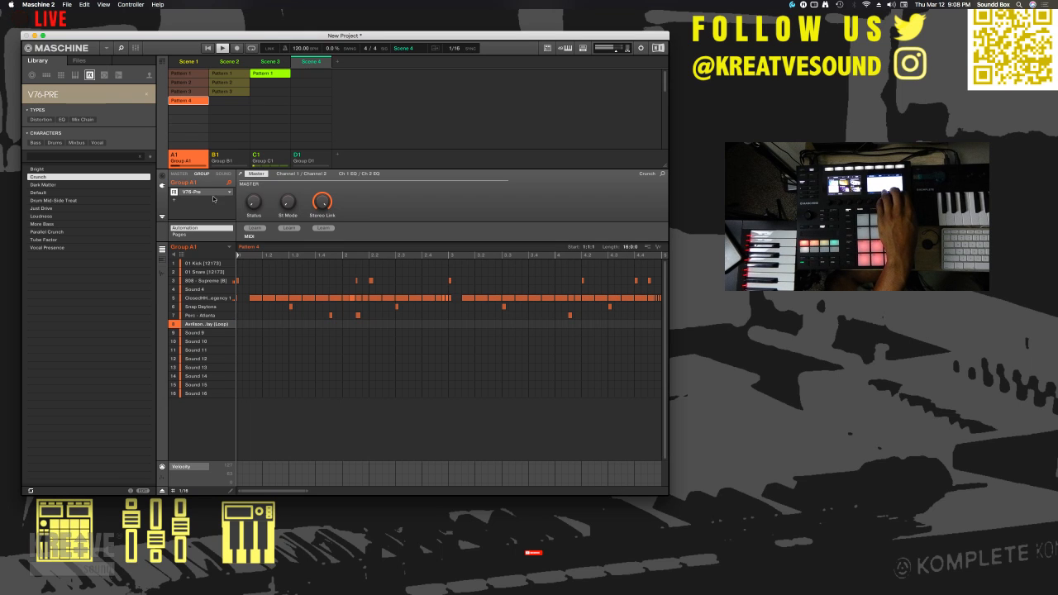
- Open Group A1's V76-Pre editor, dismiss its authorization dialog and switch the effect to the Parallel Crunch preset
double_click(199, 192)
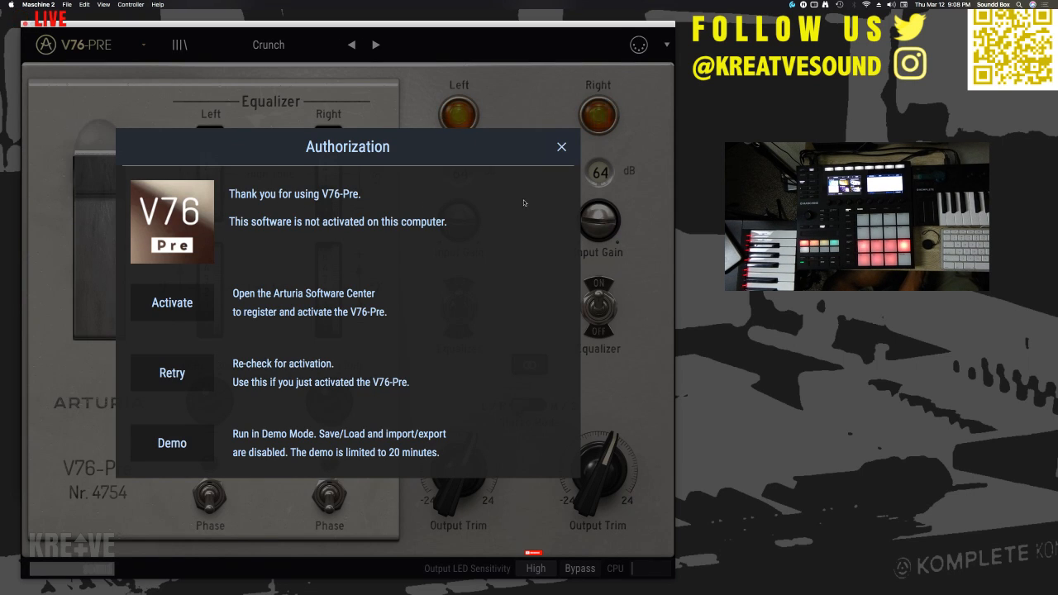
left_click(561, 147)
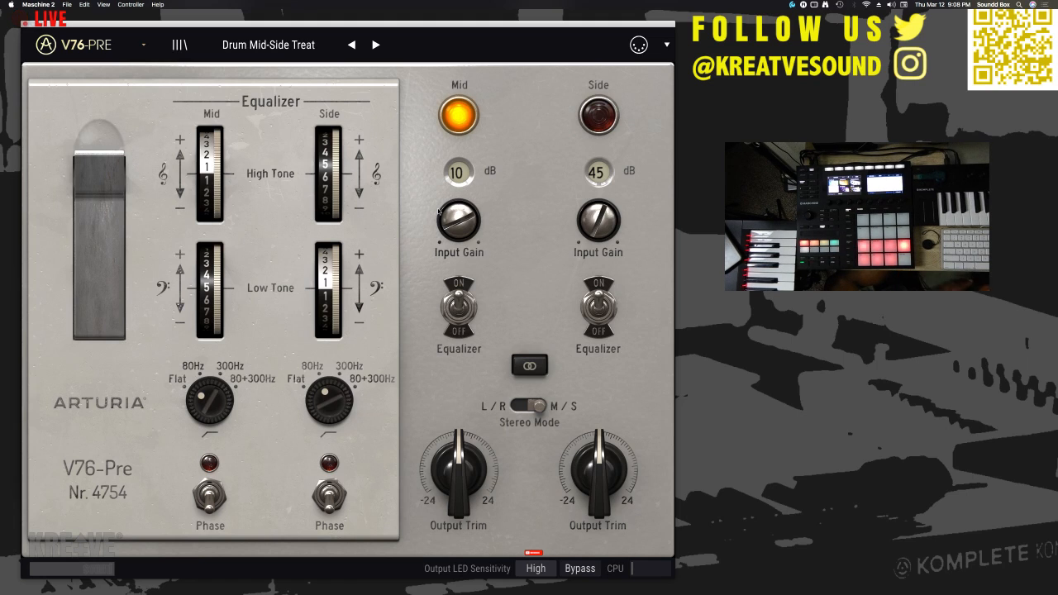
left_click(143, 46)
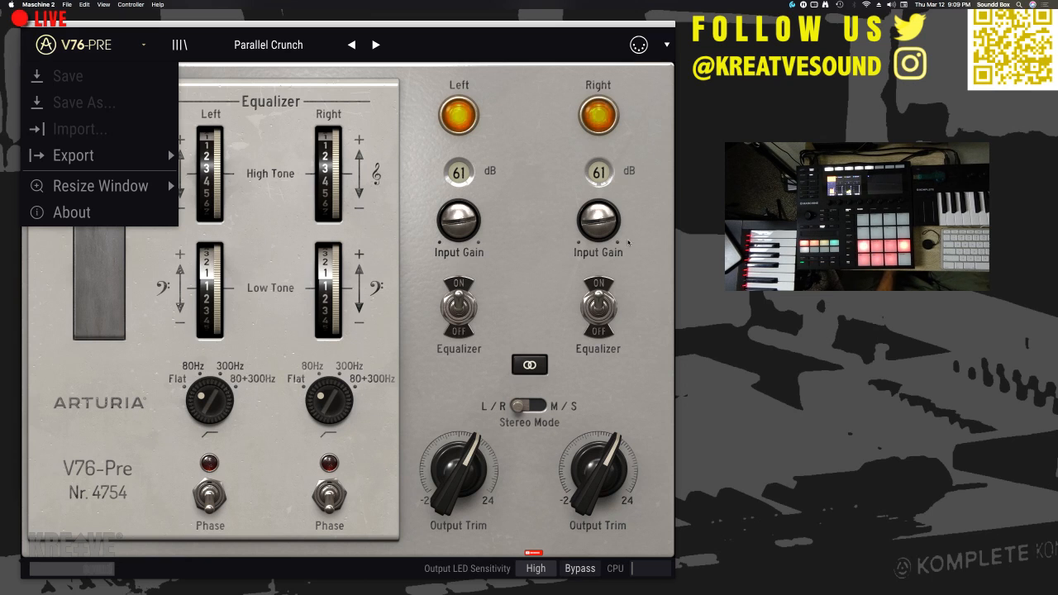
key("super+Tab")
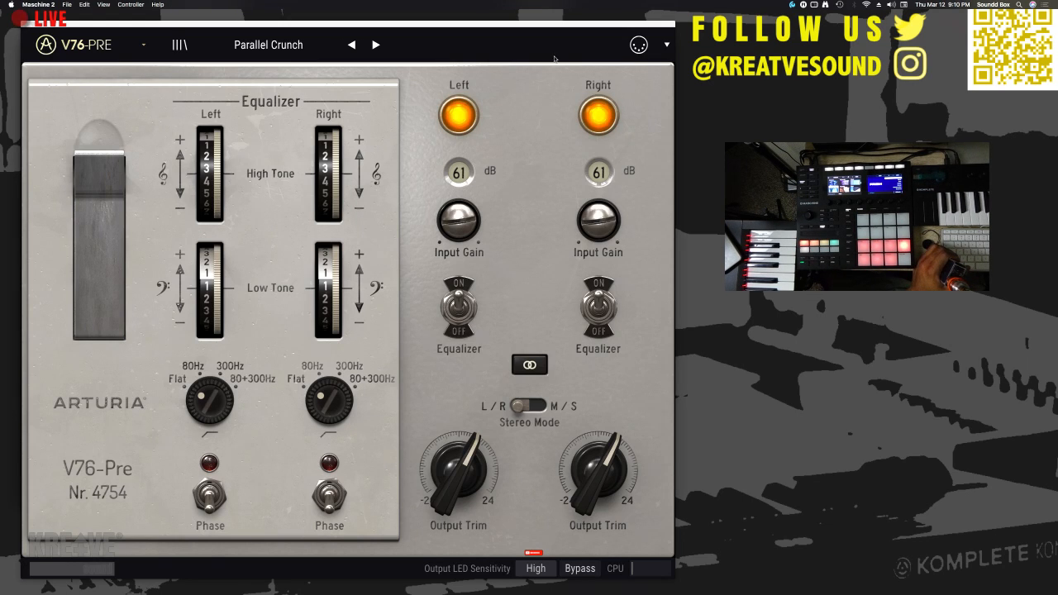
- Close the V76-Pre editor and browse the library to the LILAC GLARE kits
left_click(26, 28)
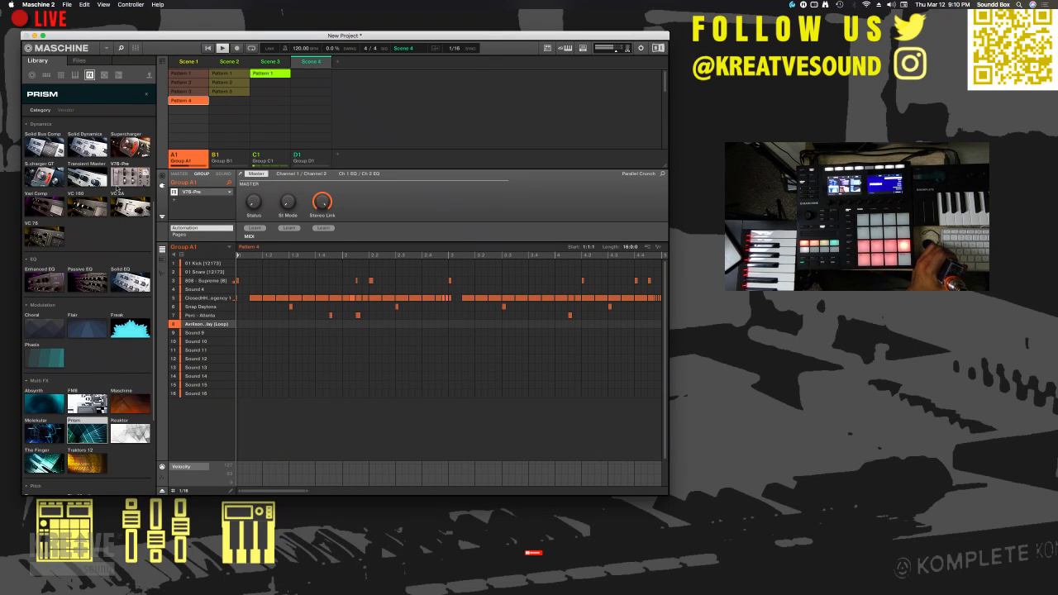
scroll(116, 293, "down", 4)
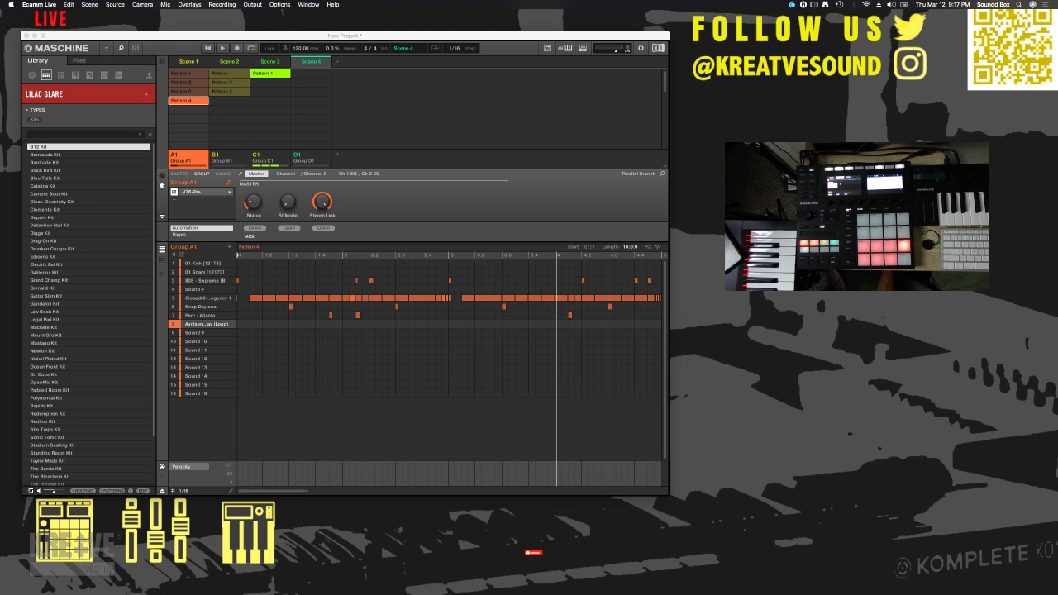
left_click(396, 218)
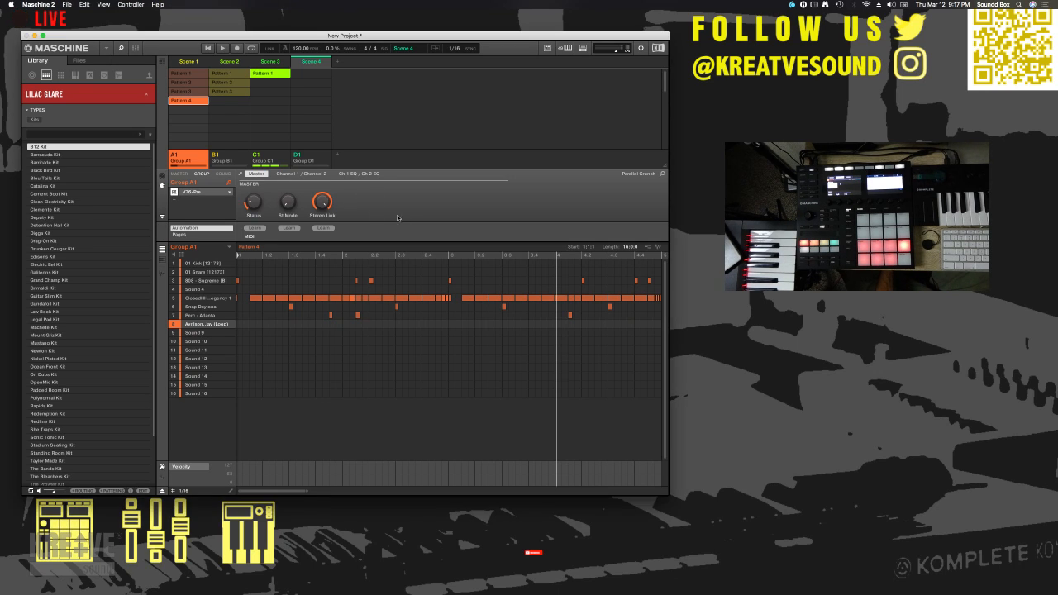
- Scrub the playhead back and forth across bars 2 to 4 of Pattern 4 and play from about beat 3.4
left_click(436, 258)
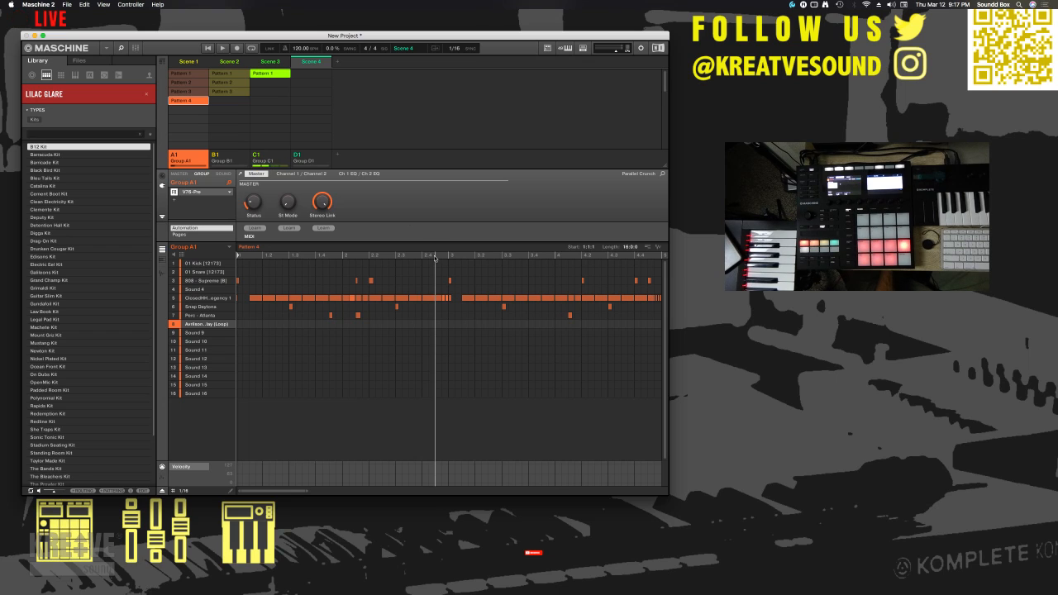
left_click(546, 257)
left_click(585, 255)
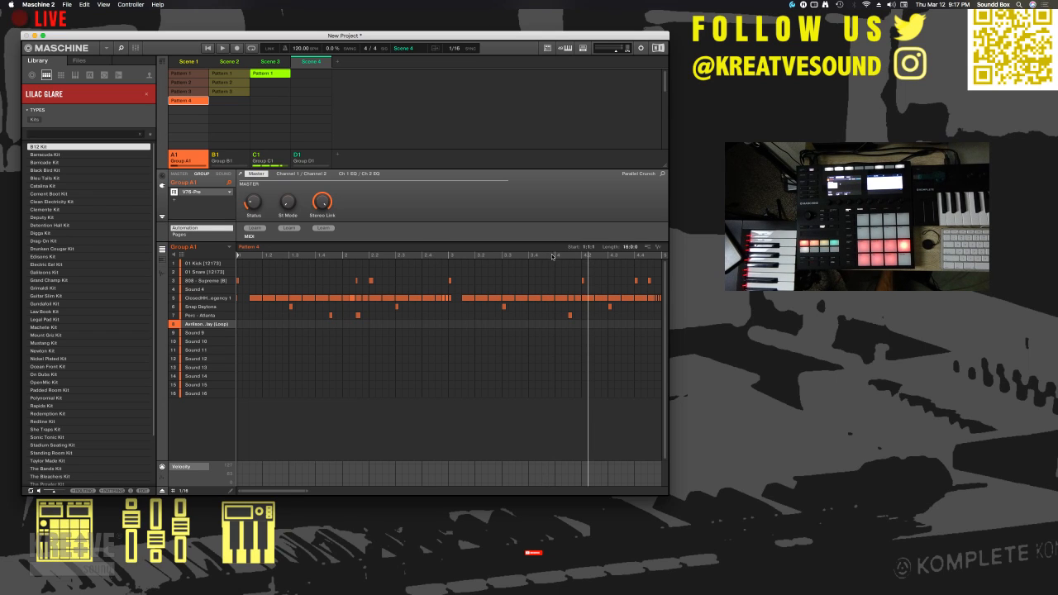
left_click(549, 257)
left_click(522, 257)
left_click(485, 255)
left_click(467, 256)
left_click(439, 256)
left_click(402, 256)
left_click(569, 256)
left_click(621, 256)
left_click(561, 255)
left_click(509, 257)
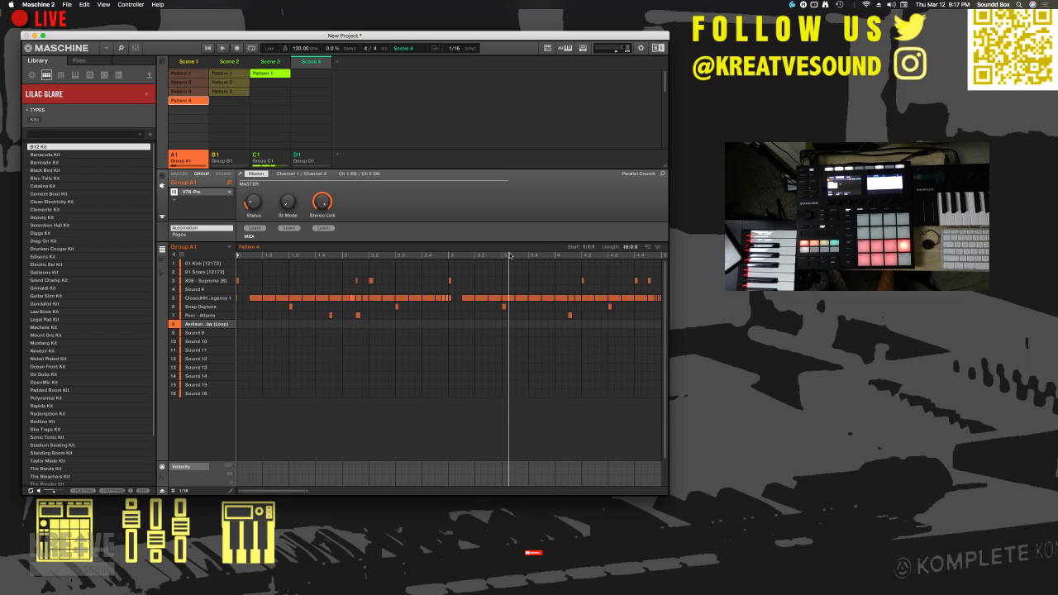
left_click(432, 255)
left_click(380, 255)
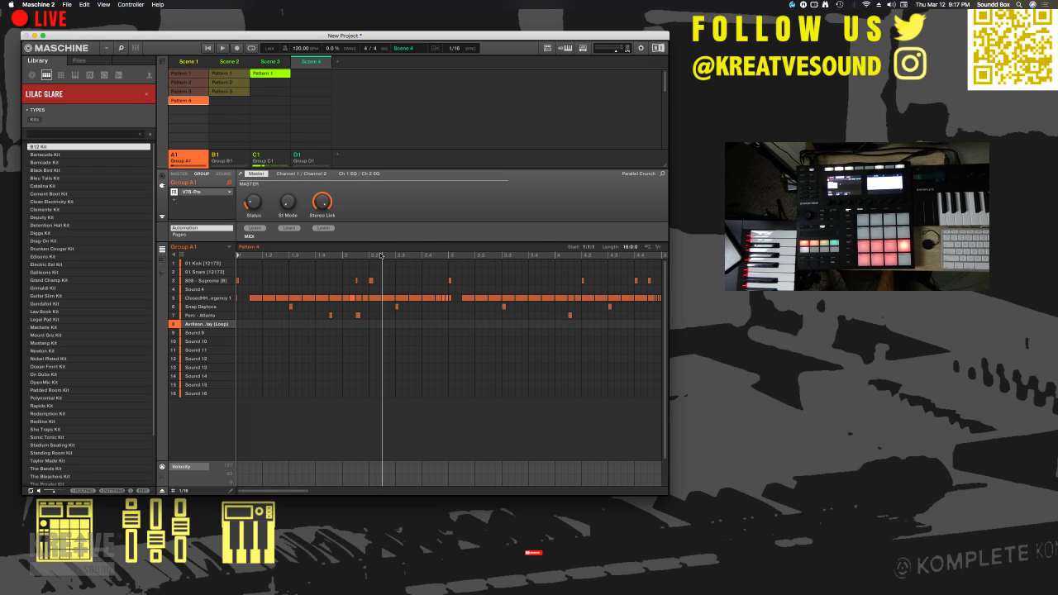
left_click(364, 256)
left_click(526, 256)
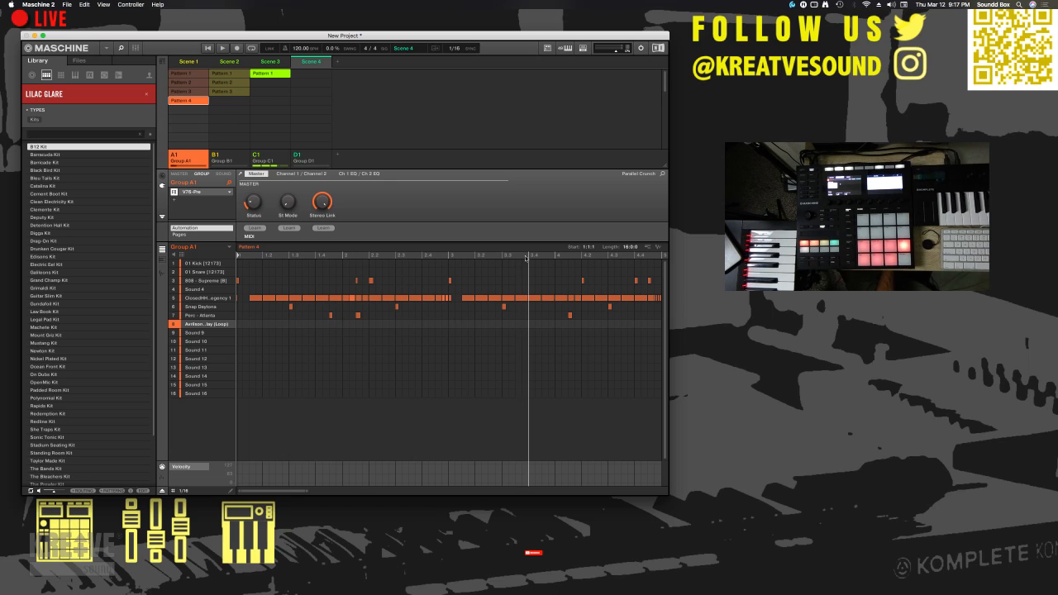
left_click(481, 257)
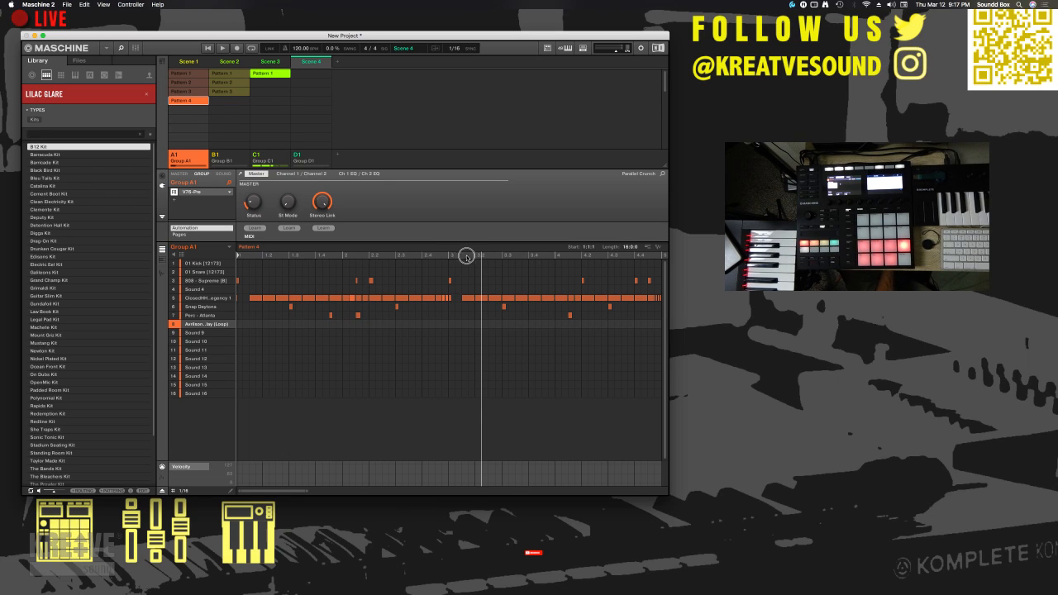
left_click(442, 257)
left_click(532, 256)
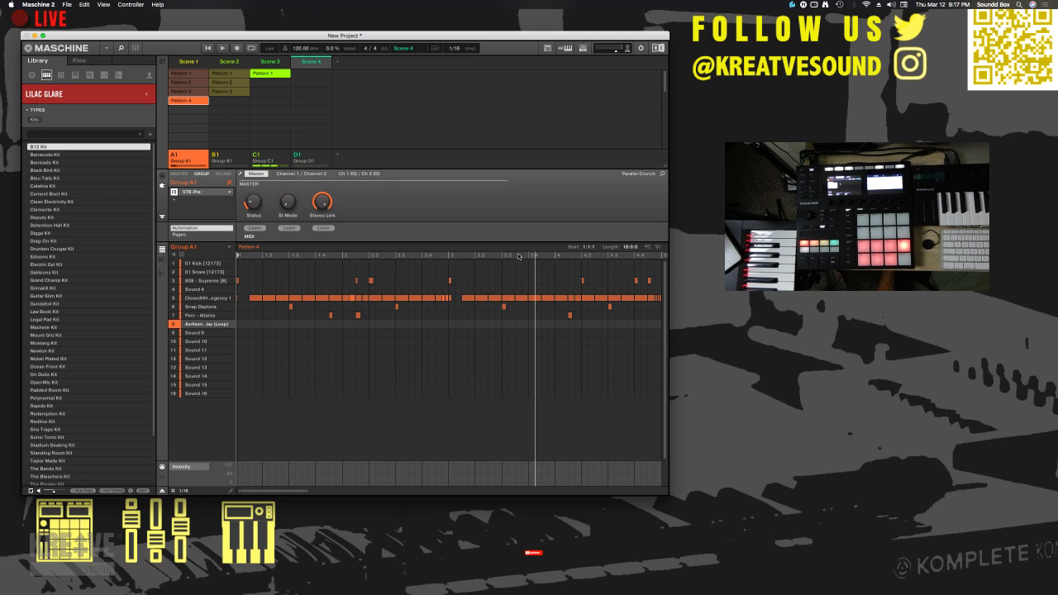
key("space")
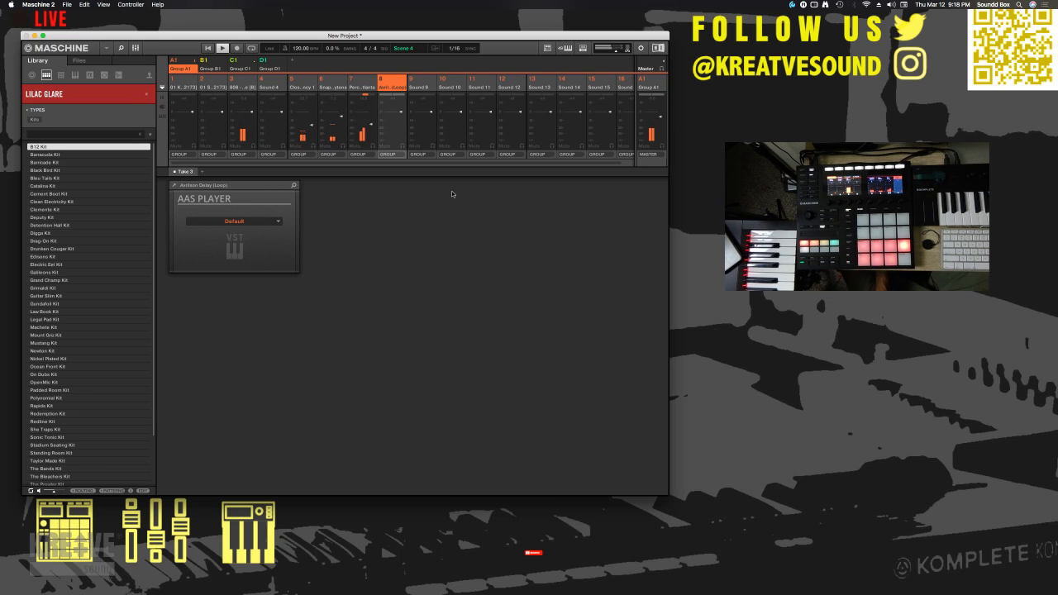
- Check the closed hi-hat sound in Pattern 4's editor and return to the mixer with its Sampler showing
left_click(136, 48)
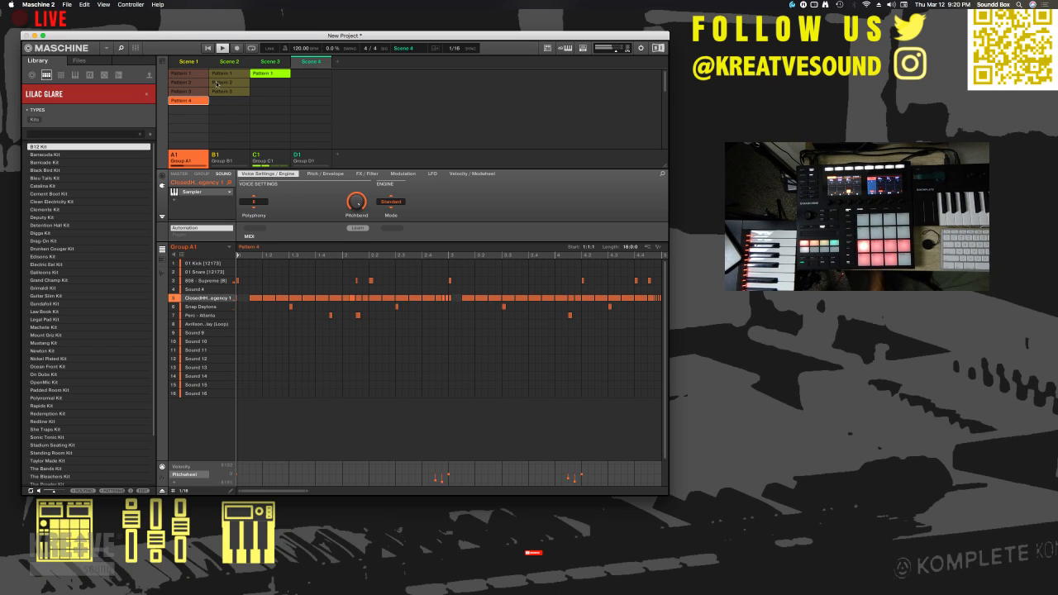
left_click(135, 48)
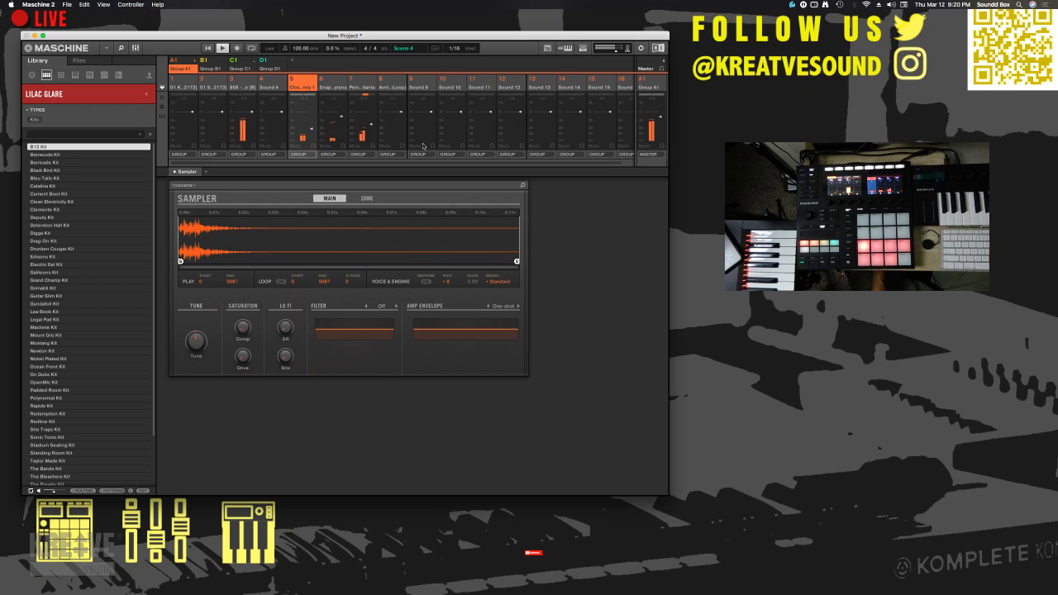
- Expand the mixer's channel strips to show their input/output, plug-in and auxiliary send sections
left_click(357, 155)
left_click(356, 155)
left_click(162, 98)
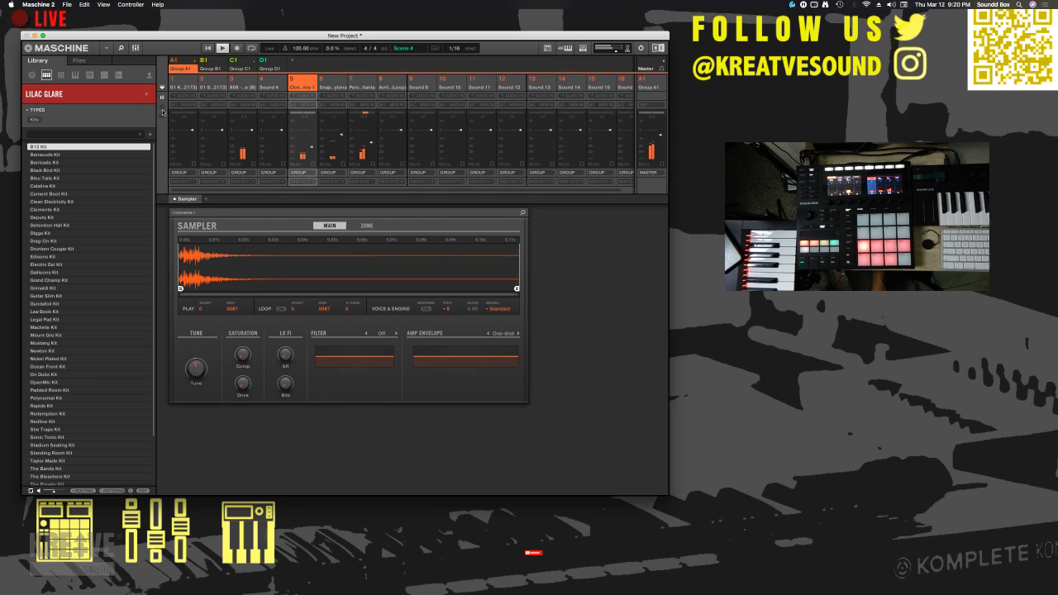
left_click(162, 108)
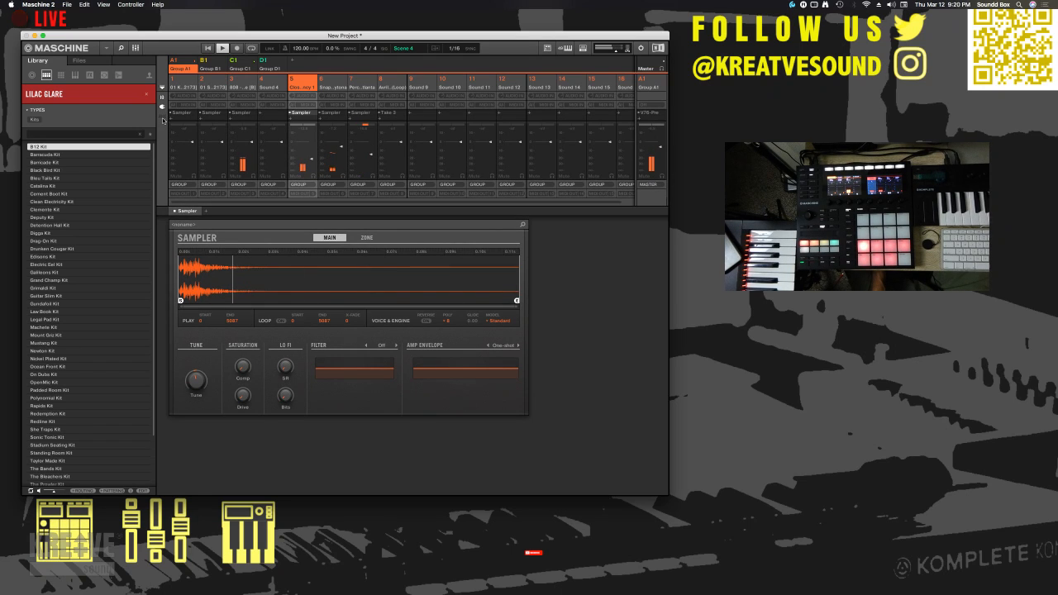
left_click(162, 119)
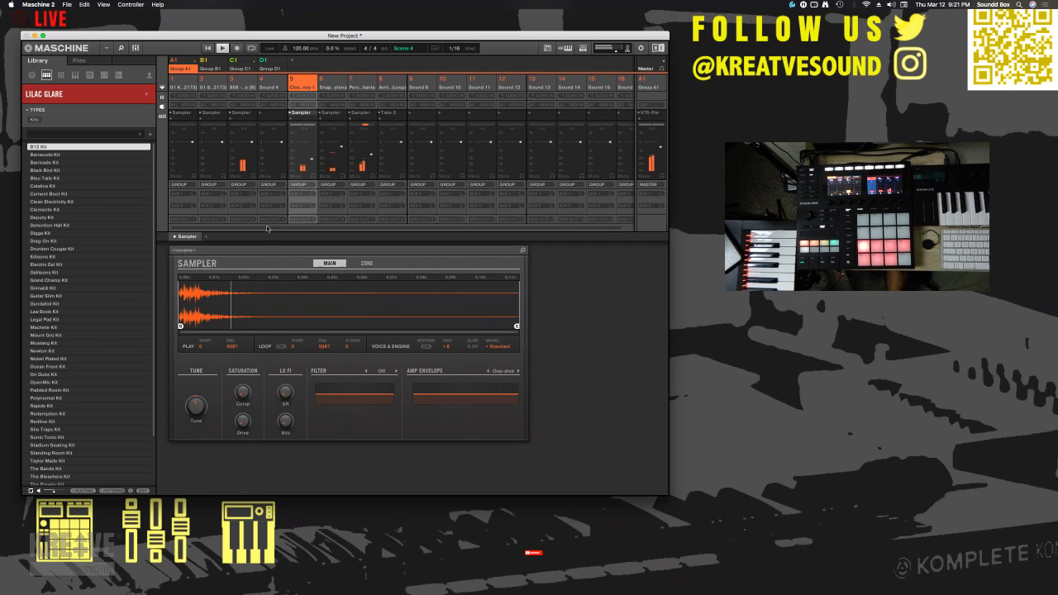
- Select the 808 sound in Group A1, inspect its Sampler's Zone page and return to the Main page
left_click(276, 79)
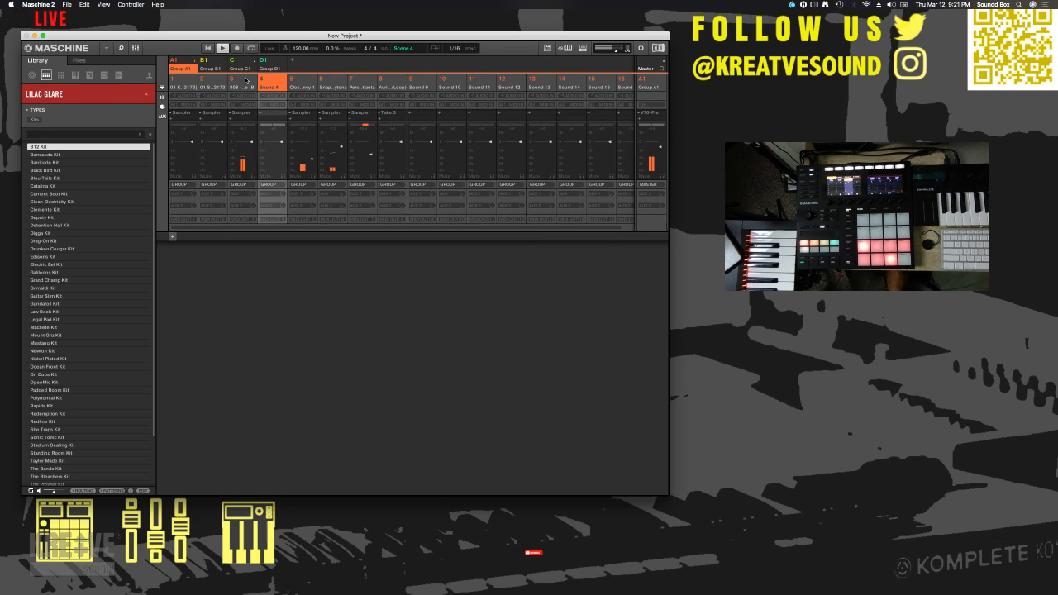
left_click(245, 79)
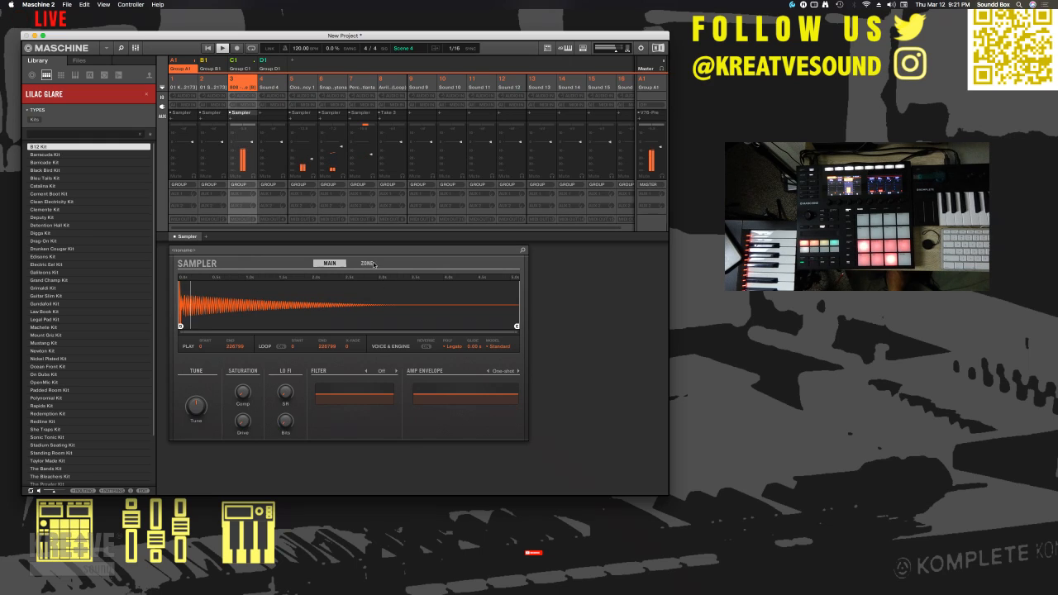
left_click(366, 263)
left_click(332, 263)
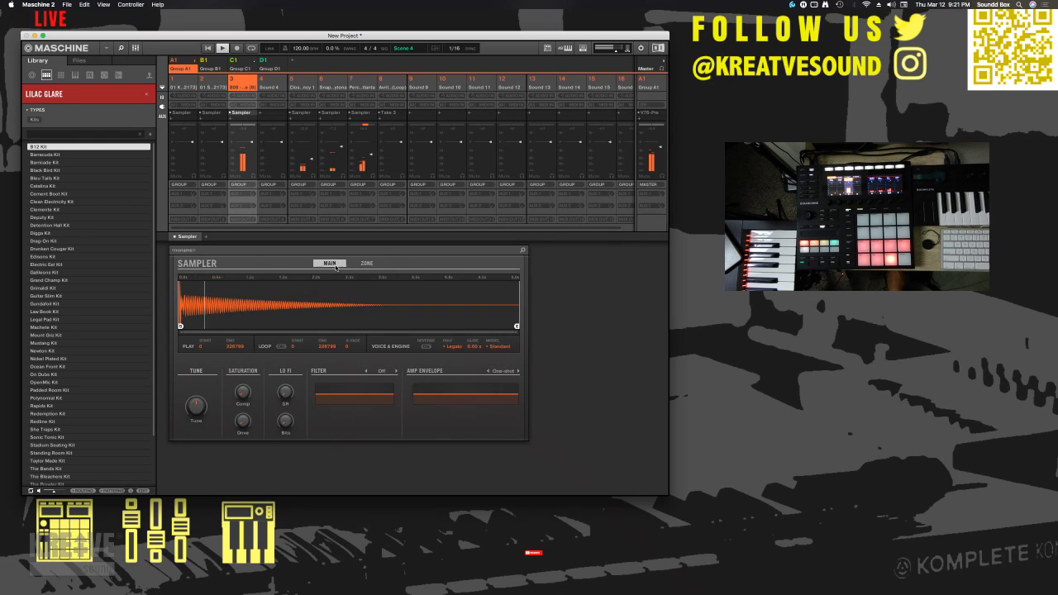
left_click(368, 264)
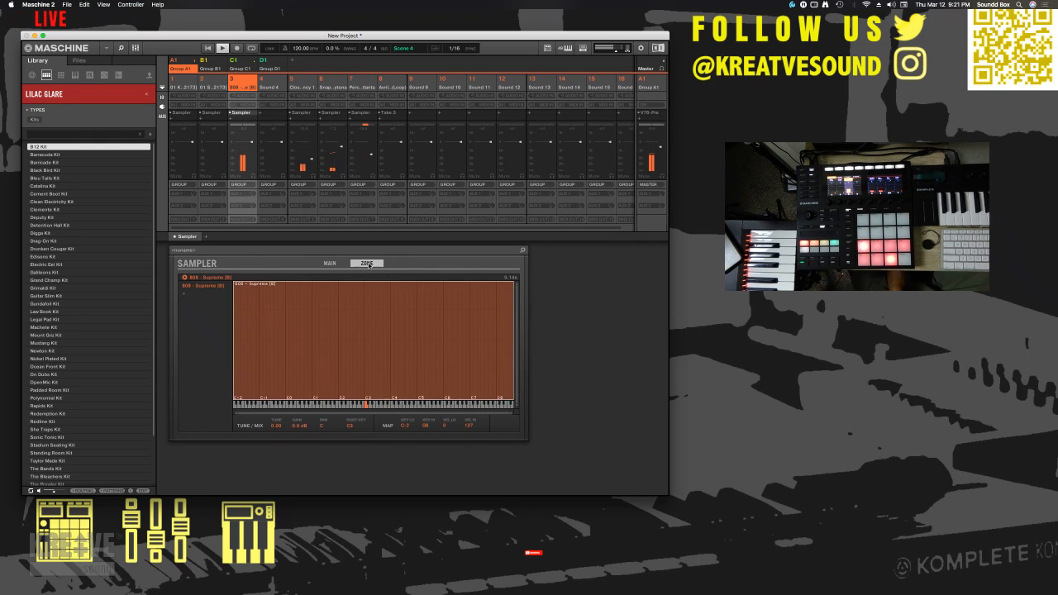
left_click(329, 264)
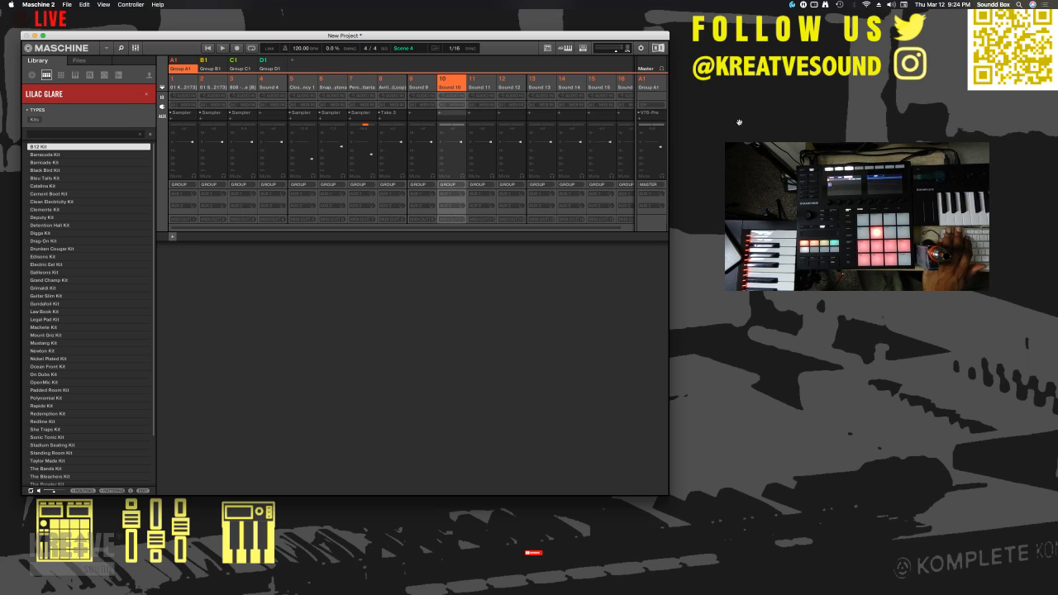
- Leave the mixer for the pattern view and load Output's Arcade instrument on Sound 1 of Group D1
left_click(137, 47)
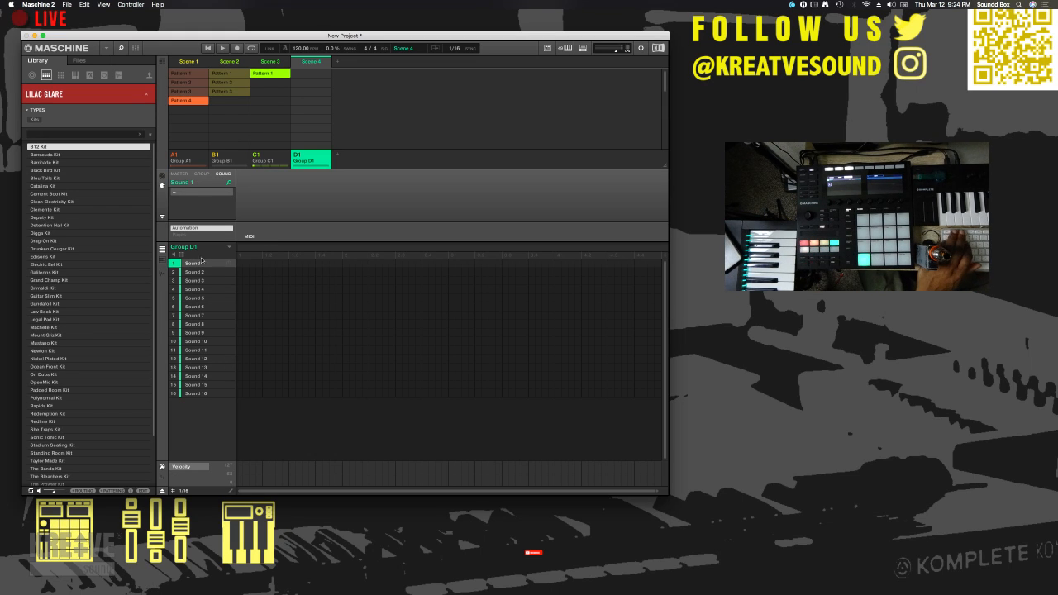
left_click(174, 193)
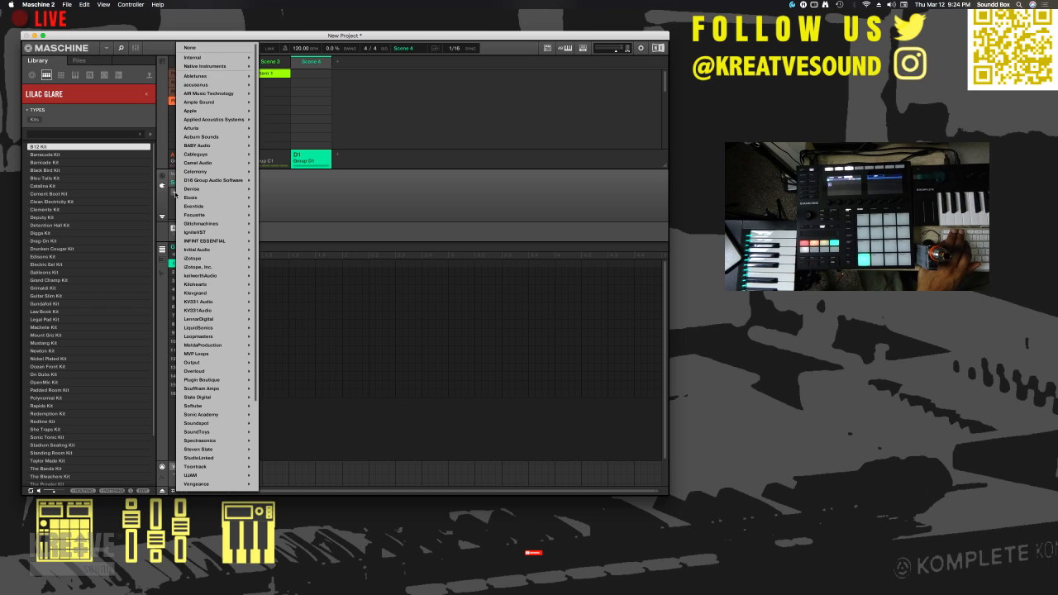
mouse_move(205, 59)
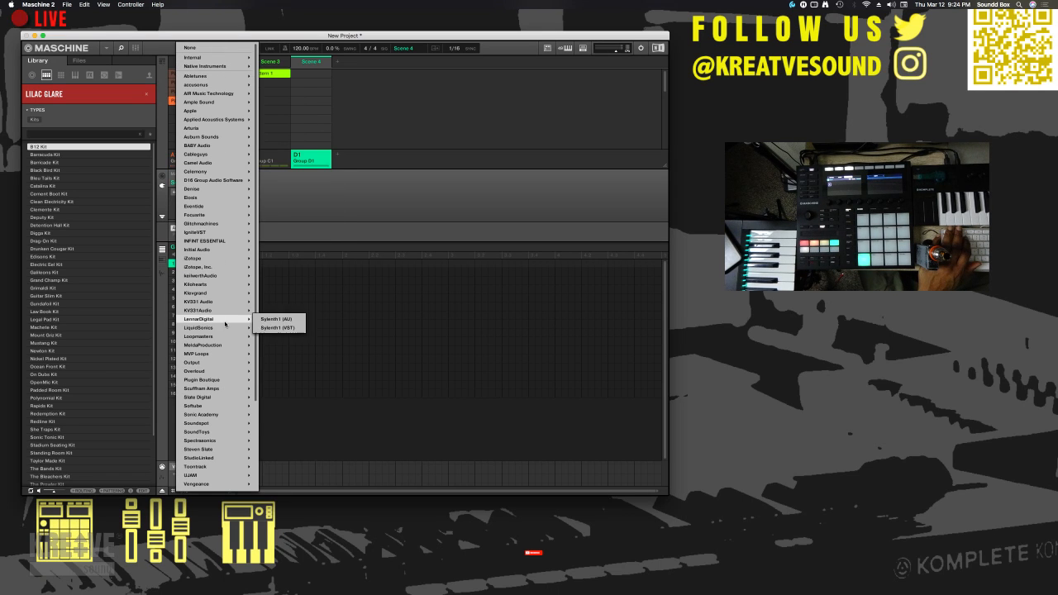
mouse_move(207, 267)
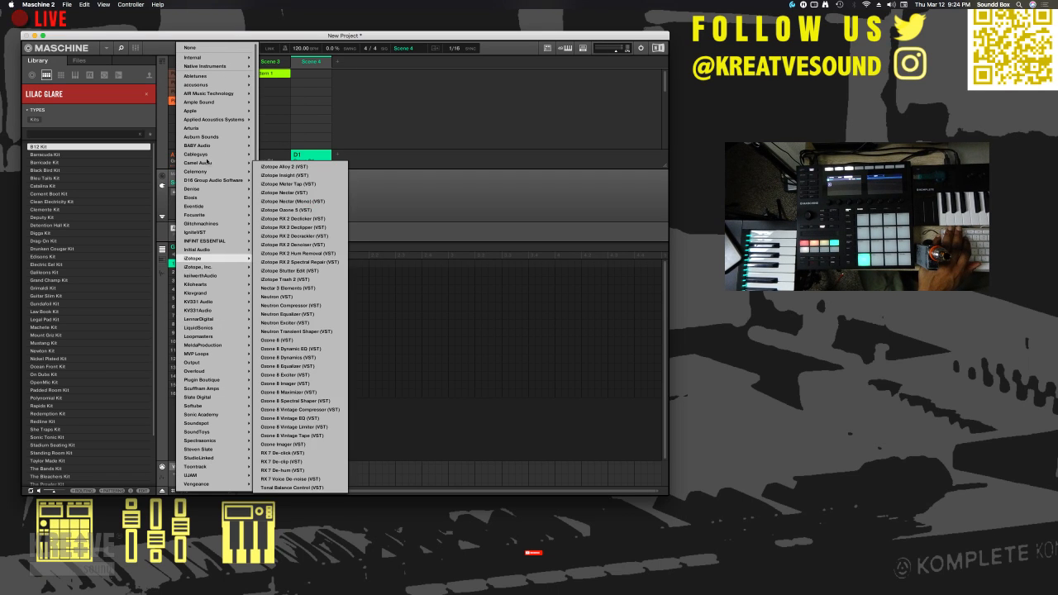
mouse_move(207, 111)
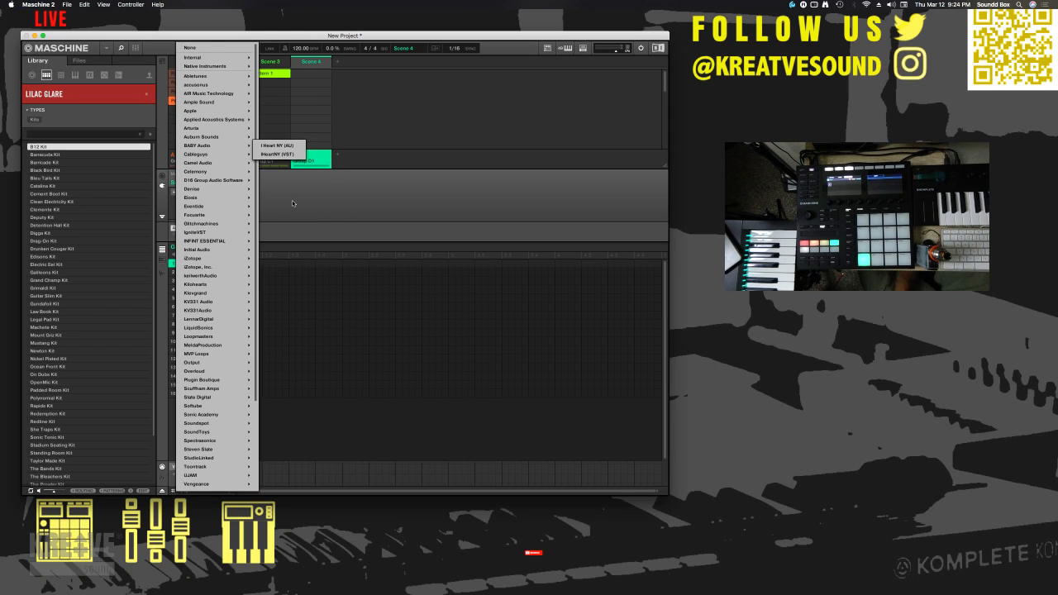
mouse_move(237, 199)
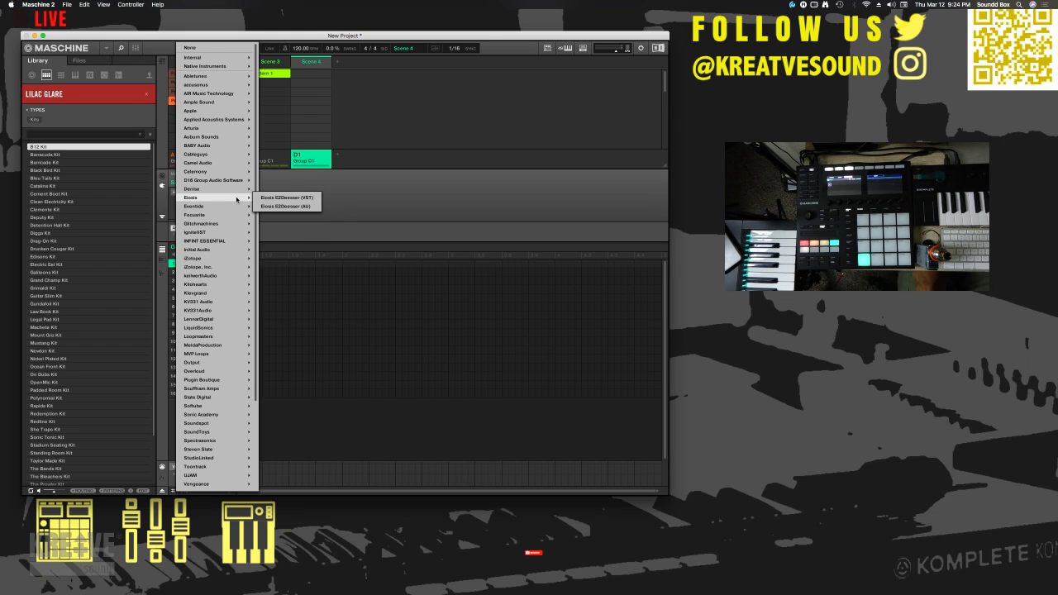
mouse_move(239, 232)
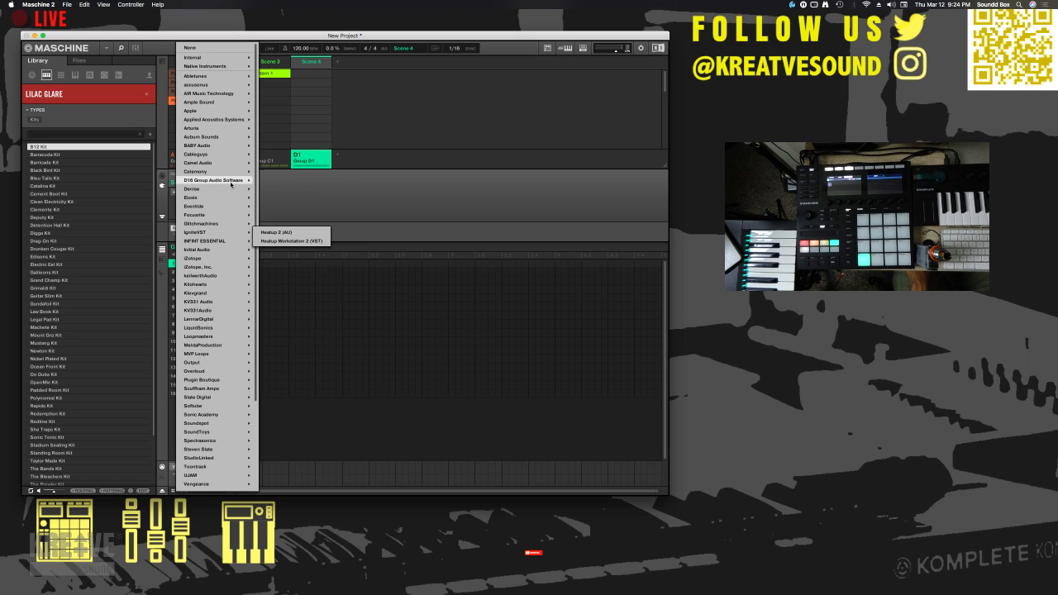
mouse_move(232, 180)
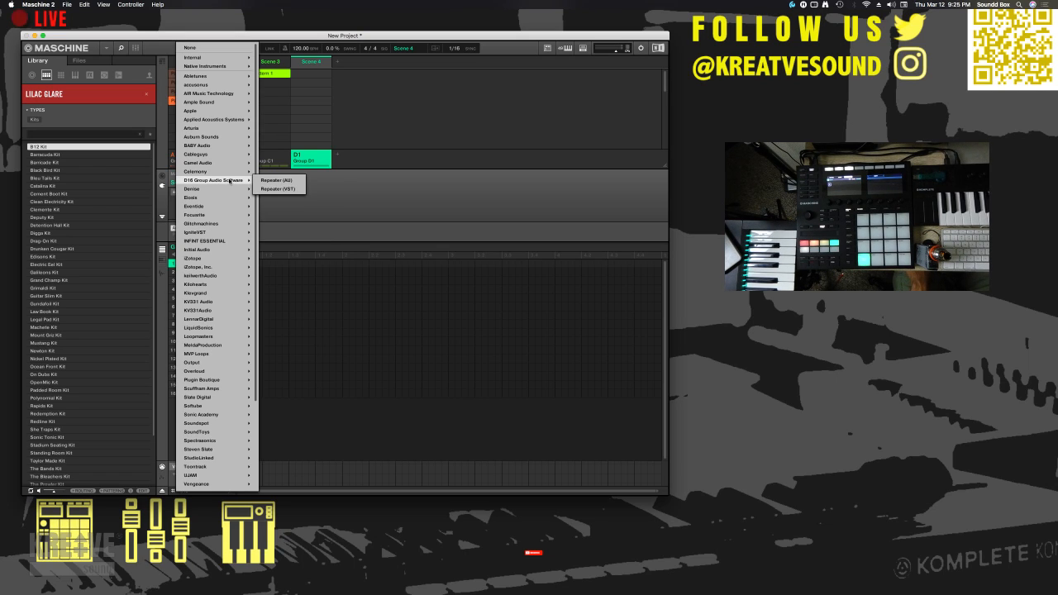
mouse_move(214, 364)
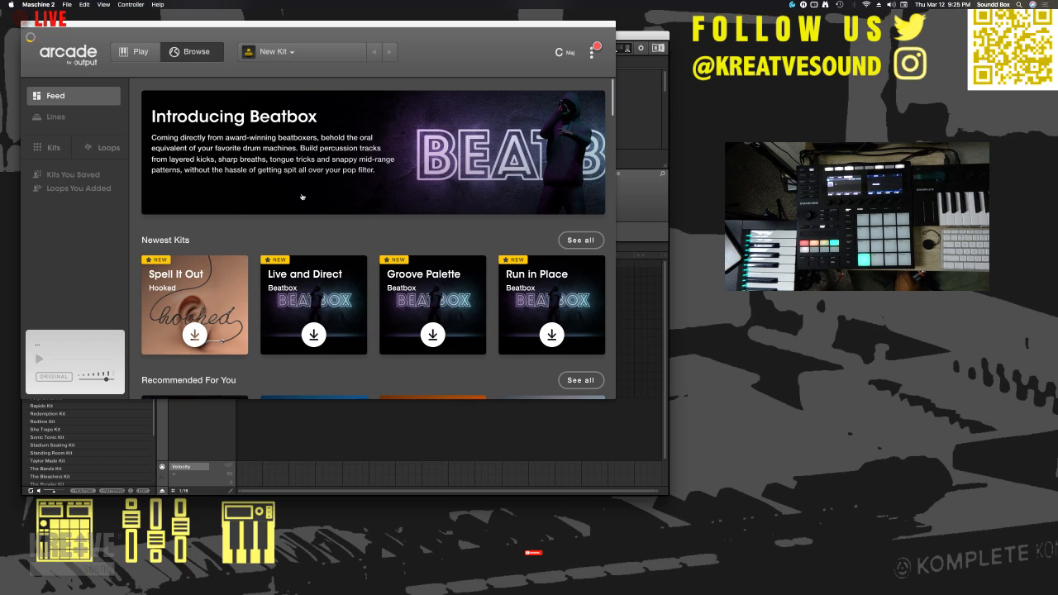
- Look through Arcade's feed of newest and recommended kits for something to audition
scroll(287, 292, "down", 3)
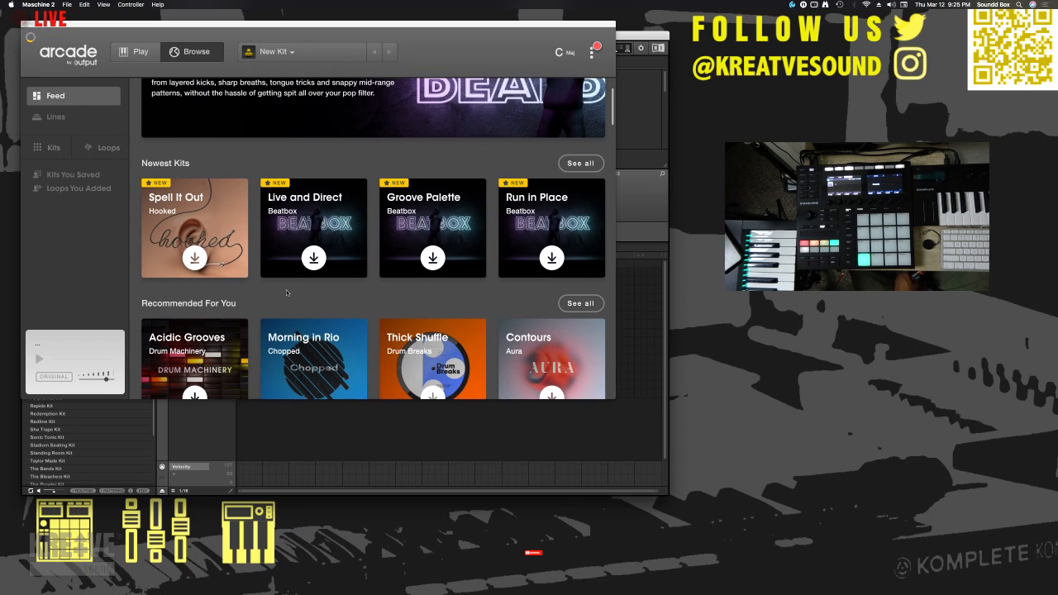
scroll(288, 293, "up", 2)
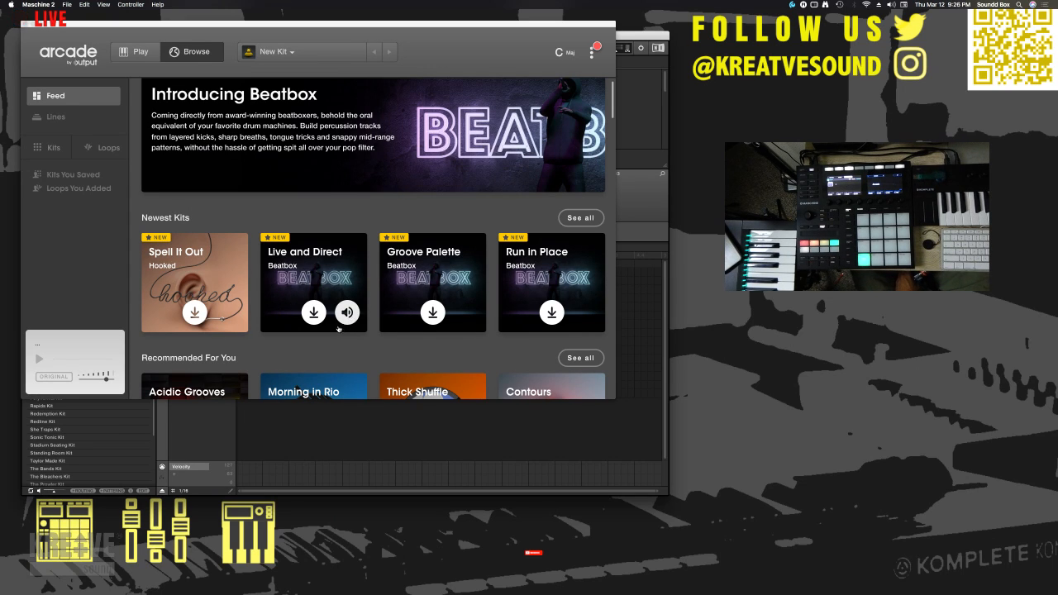
scroll(348, 330, "down", 1)
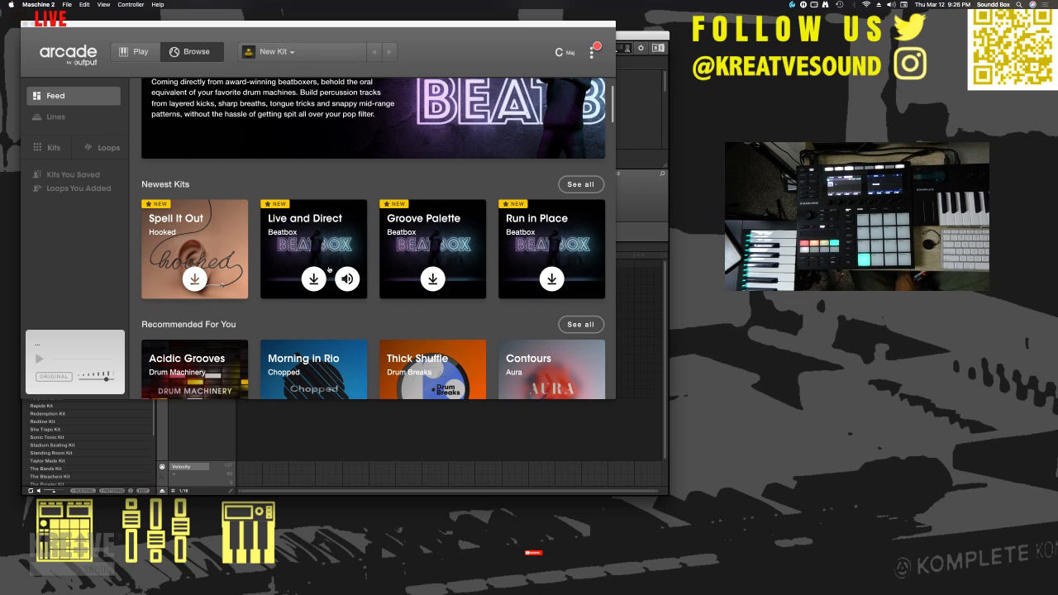
scroll(329, 270, "down", 2)
scroll(328, 270, "down", 3)
scroll(329, 270, "up", 1)
scroll(329, 270, "down", 5)
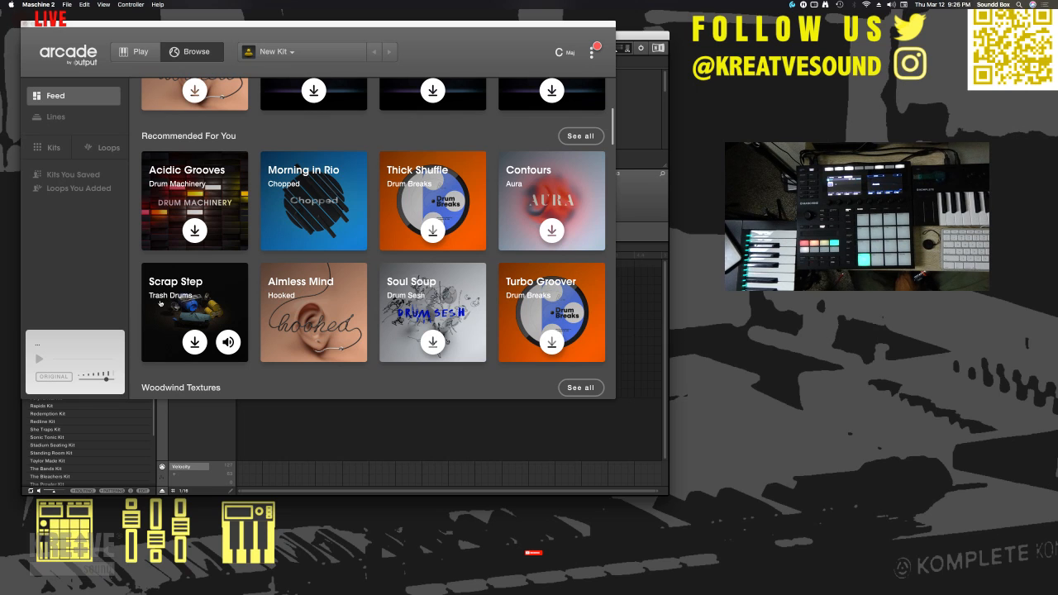
scroll(165, 302, "up", 4)
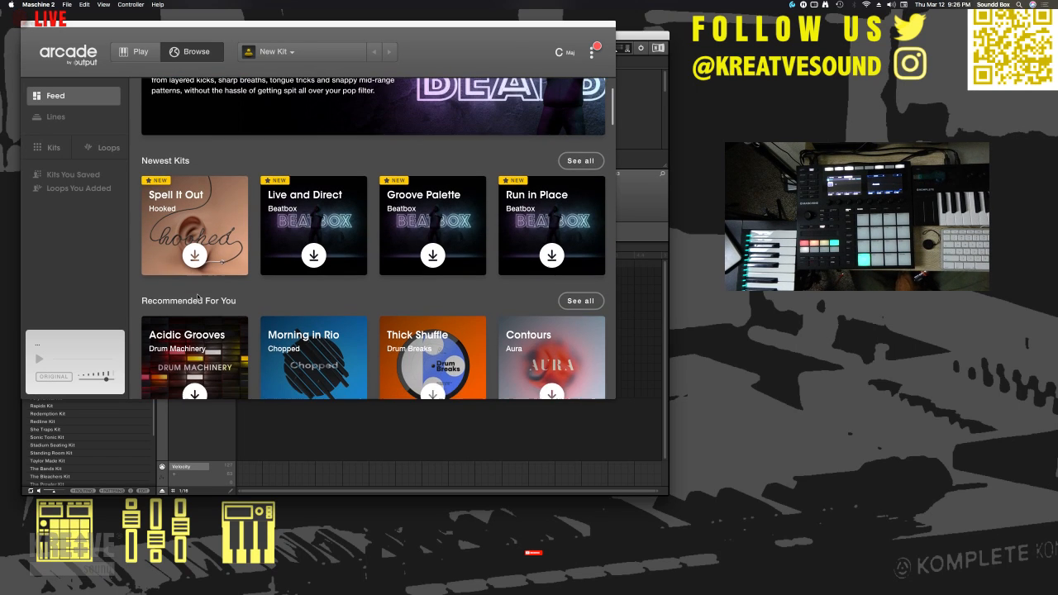
scroll(198, 297, "up", 2)
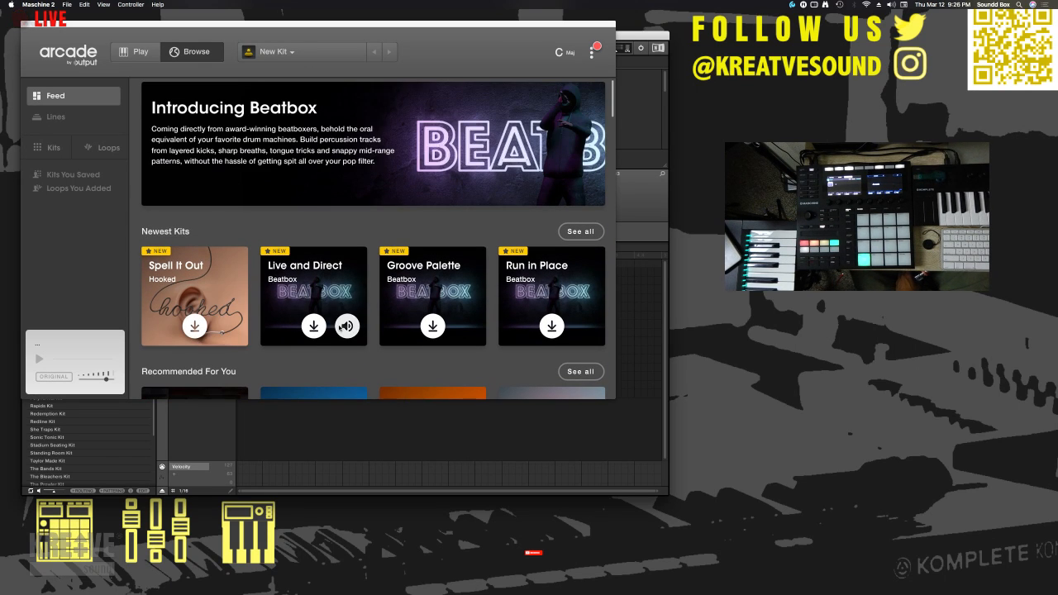
- Preview the Live and Direct, Groove Palette and Run in Place kits from Arcade's newest kits
left_click(348, 324)
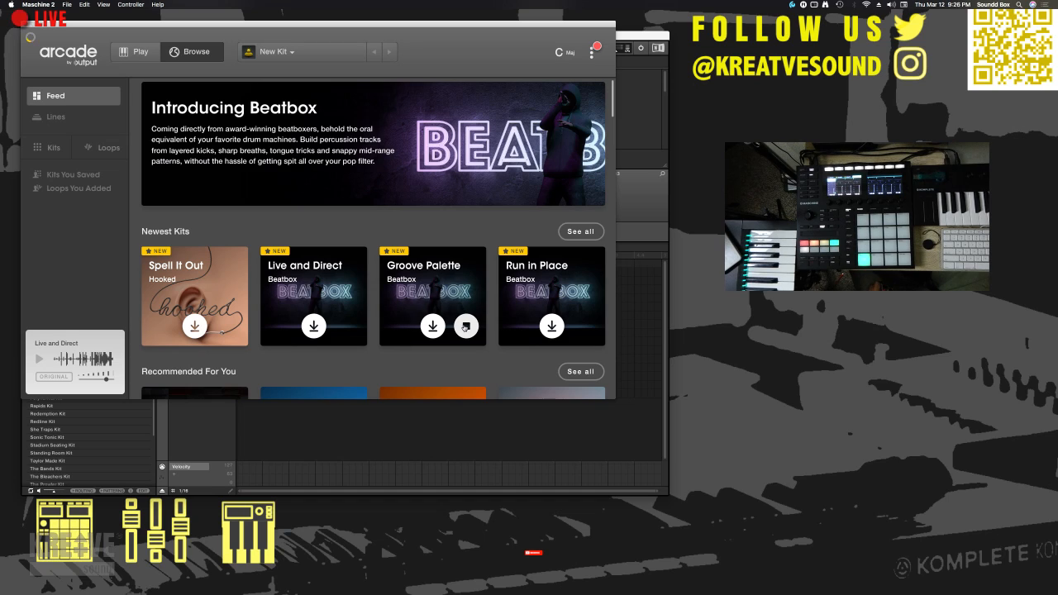
left_click(465, 326)
mouse_move(583, 327)
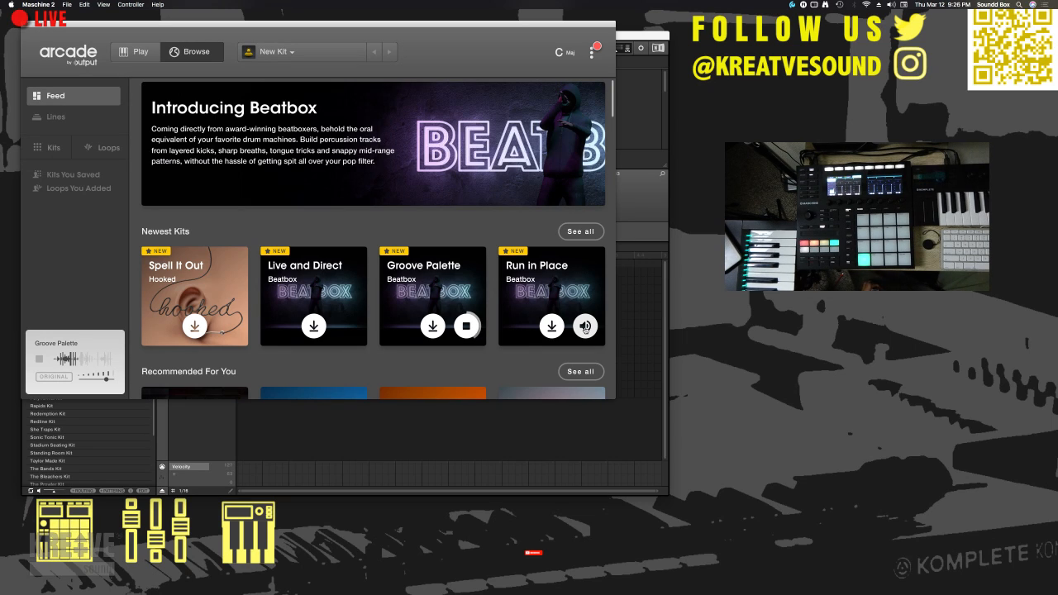
left_click(585, 326)
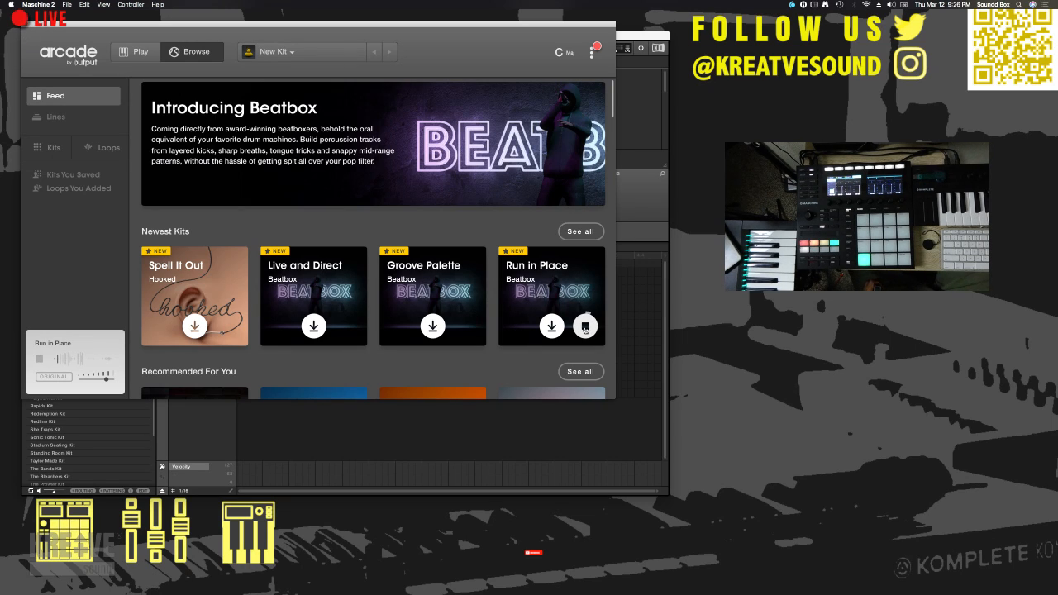
- Open Arcade's full kit list and preview the Live and Direct, Mecha Battle and Bouncy House kits
left_click(573, 372)
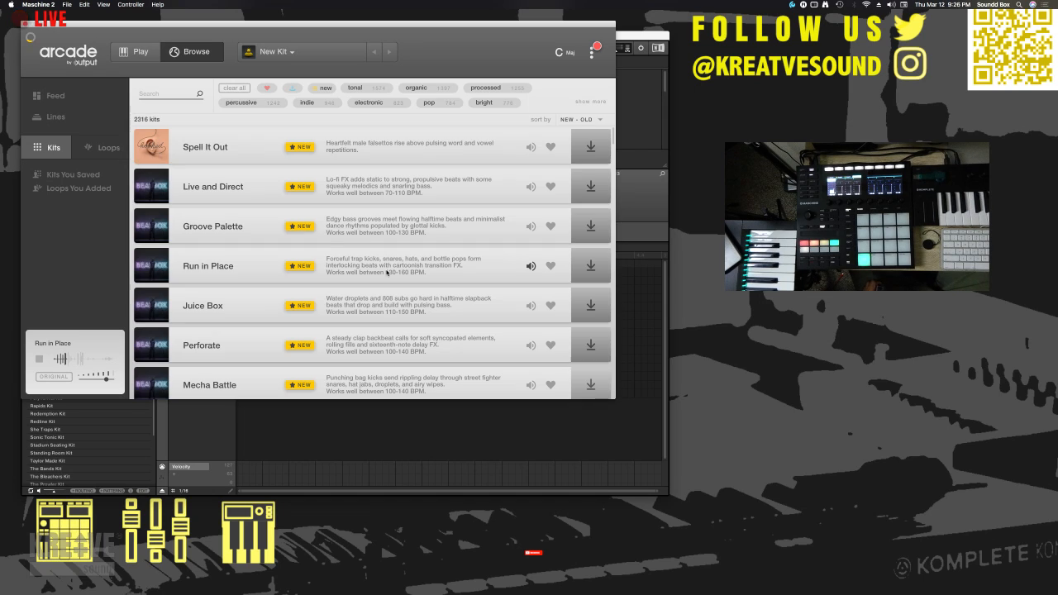
left_click(531, 187)
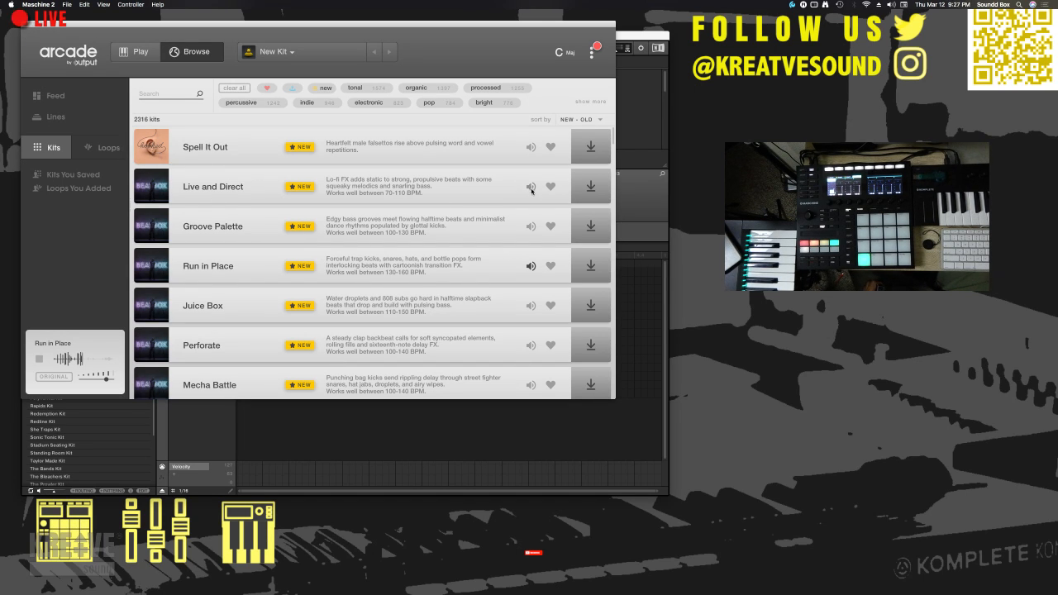
scroll(527, 248, "down", 3)
left_click(532, 259)
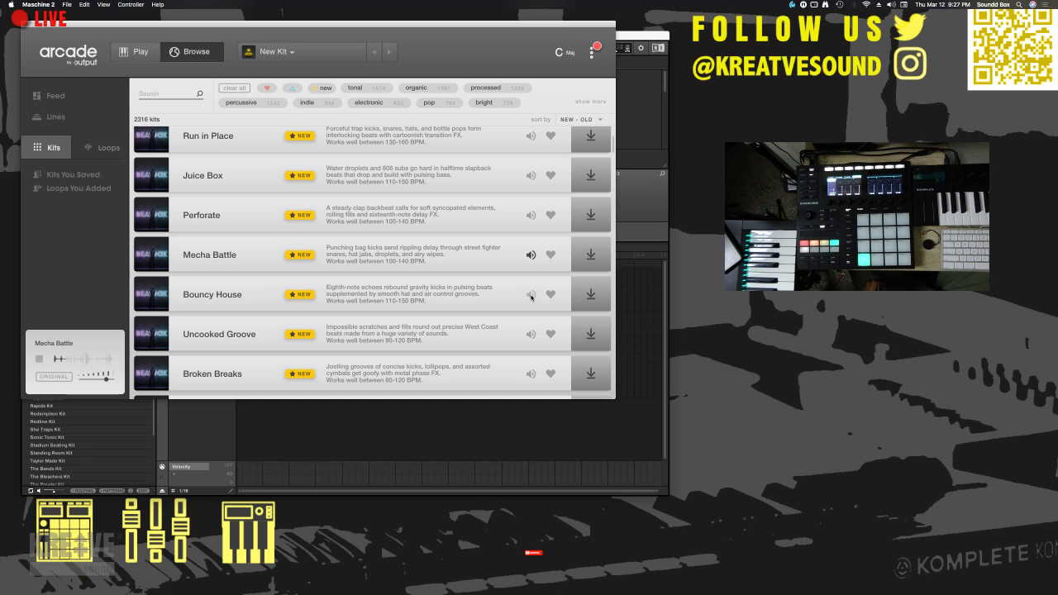
left_click(531, 295)
- Preview the Uncooked Groove, Broken Breaks, Ejectified and Weird Creatures kits in the kit list
scroll(529, 285, "down", 3)
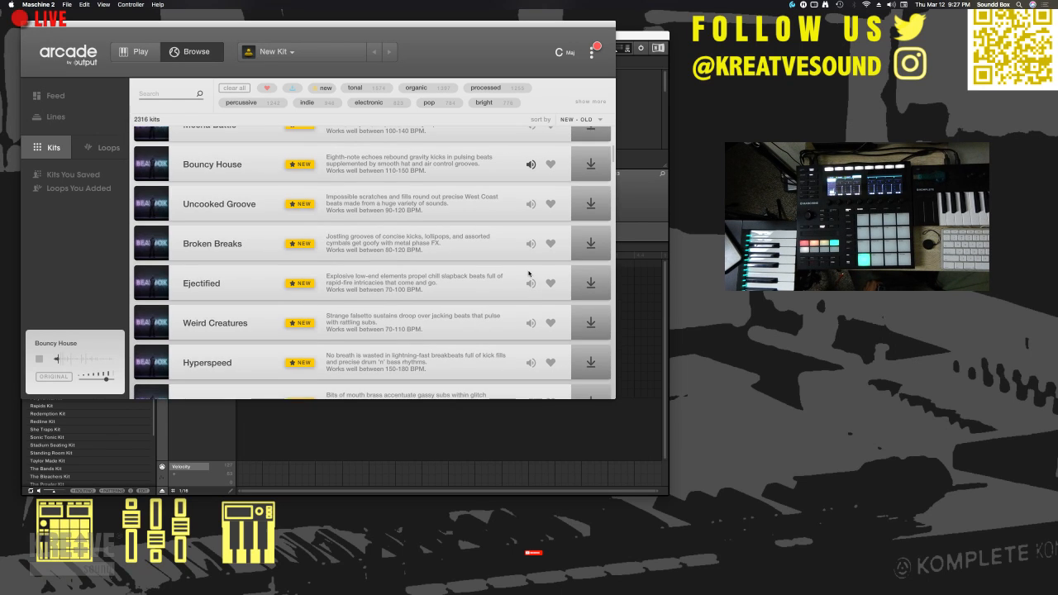
left_click(531, 204)
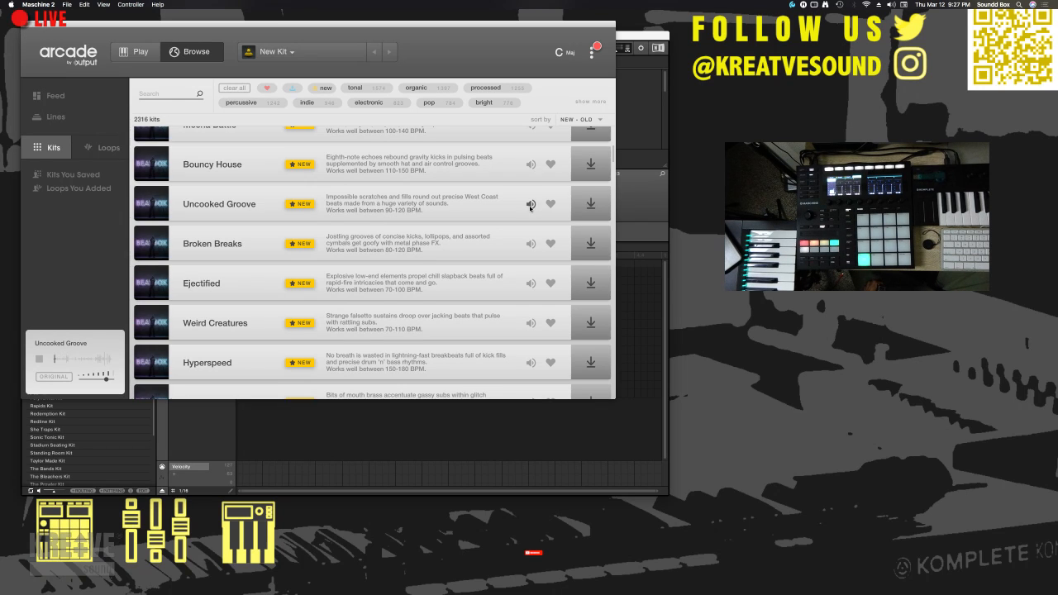
left_click(530, 245)
left_click(531, 284)
left_click(531, 323)
- Preview the Human FX, Breakneck and Mr. Midtempo kits further along in the kit list
scroll(530, 326, "down", 5)
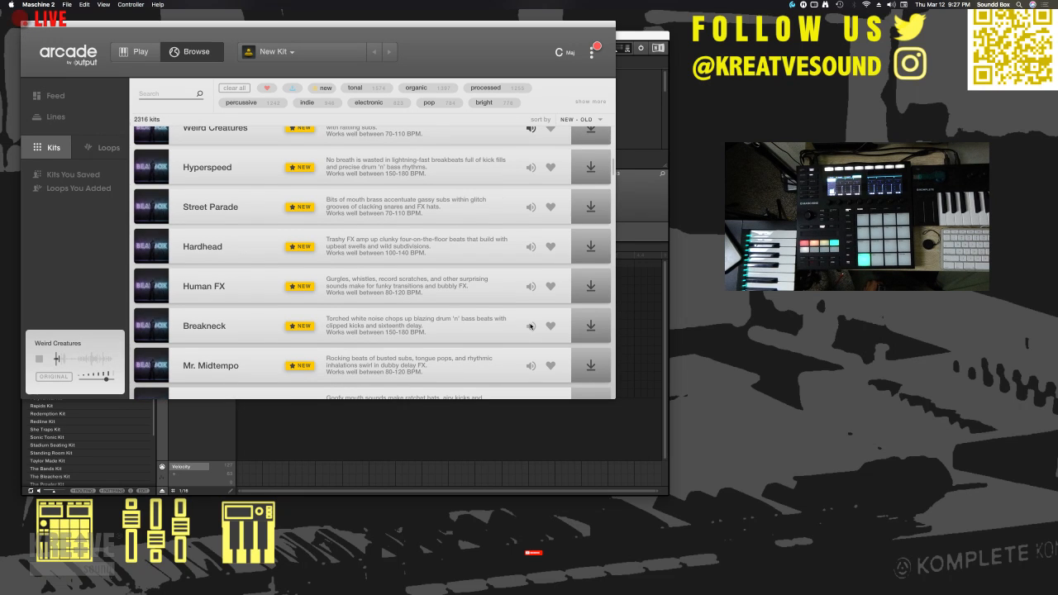
left_click(531, 286)
left_click(530, 325)
scroll(533, 335, "down", 3)
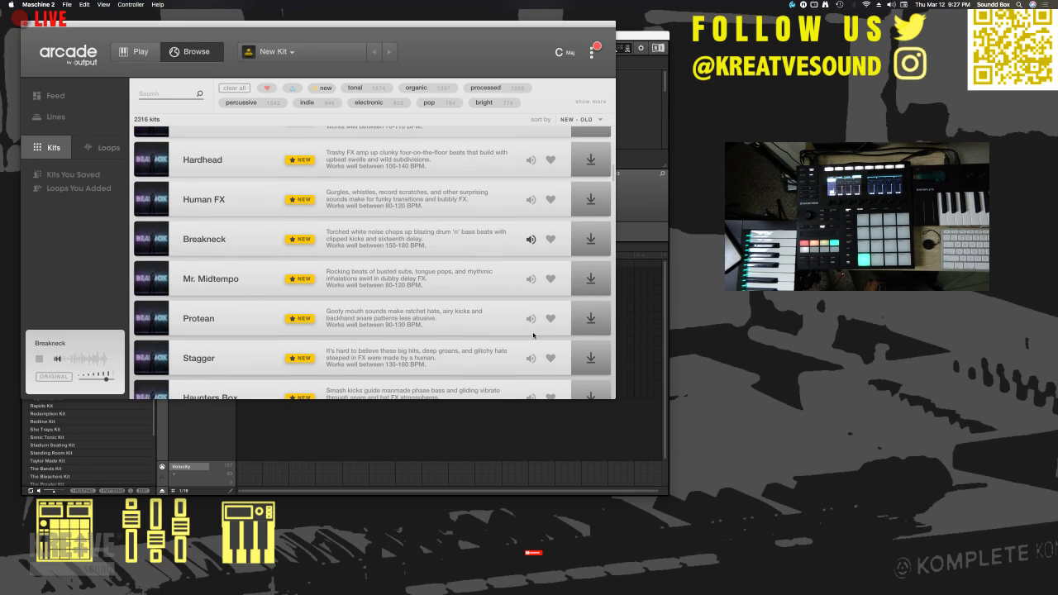
left_click(530, 281)
- Preview the Protean, Stagger and Haunters Box kits in the kit list
scroll(529, 279, "down", 2)
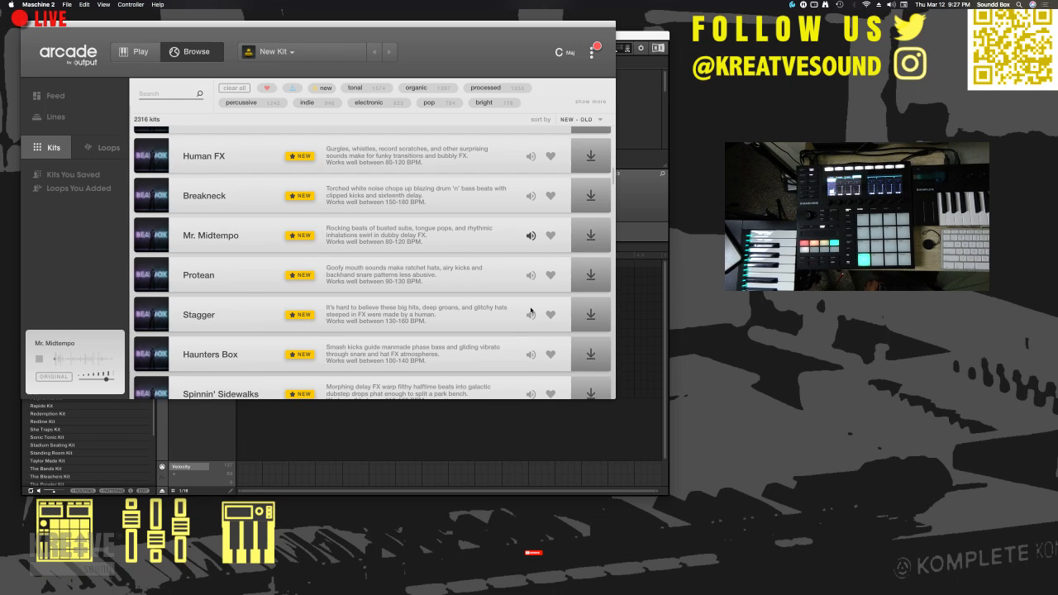
left_click(530, 276)
left_click(531, 315)
scroll(530, 319, "down", 4)
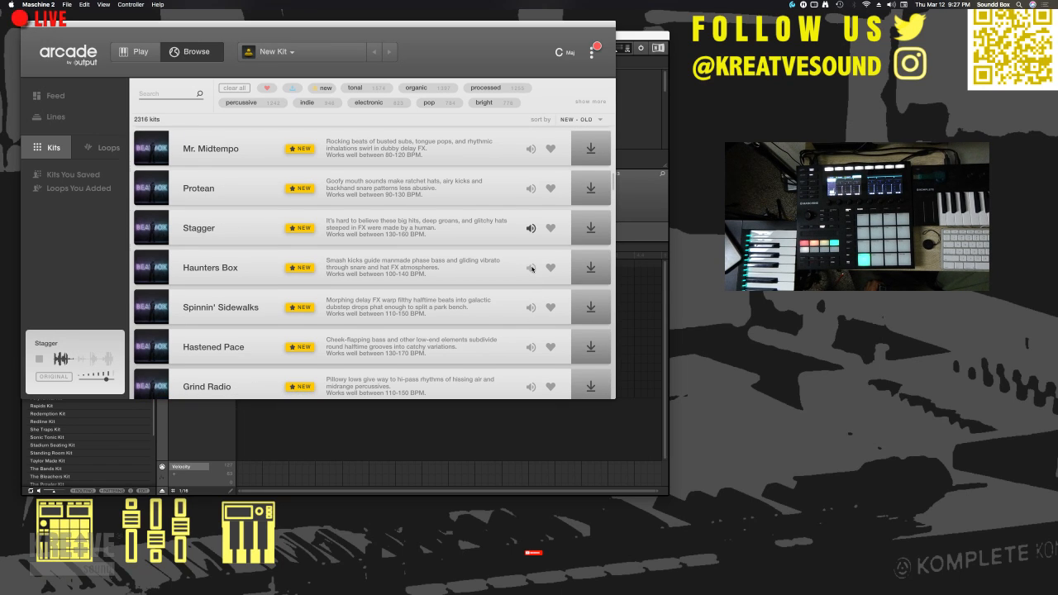
left_click(531, 270)
- Preview the Spinnin' Sidewalks and Hastened Pace kits, and download and load Hastened Pace for playing
left_click(531, 308)
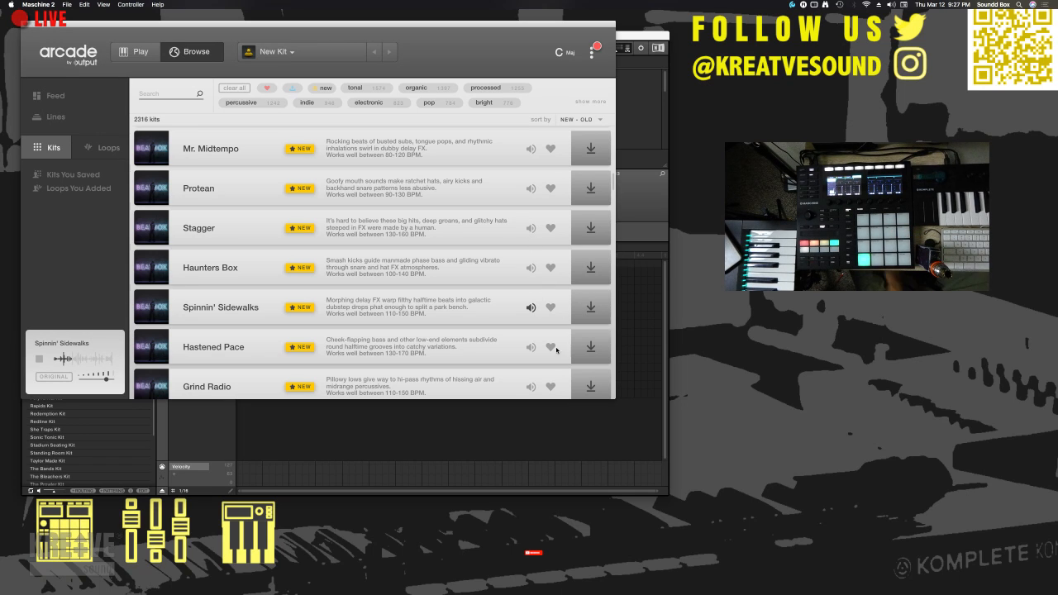
left_click(531, 348)
scroll(531, 339, "down", 5)
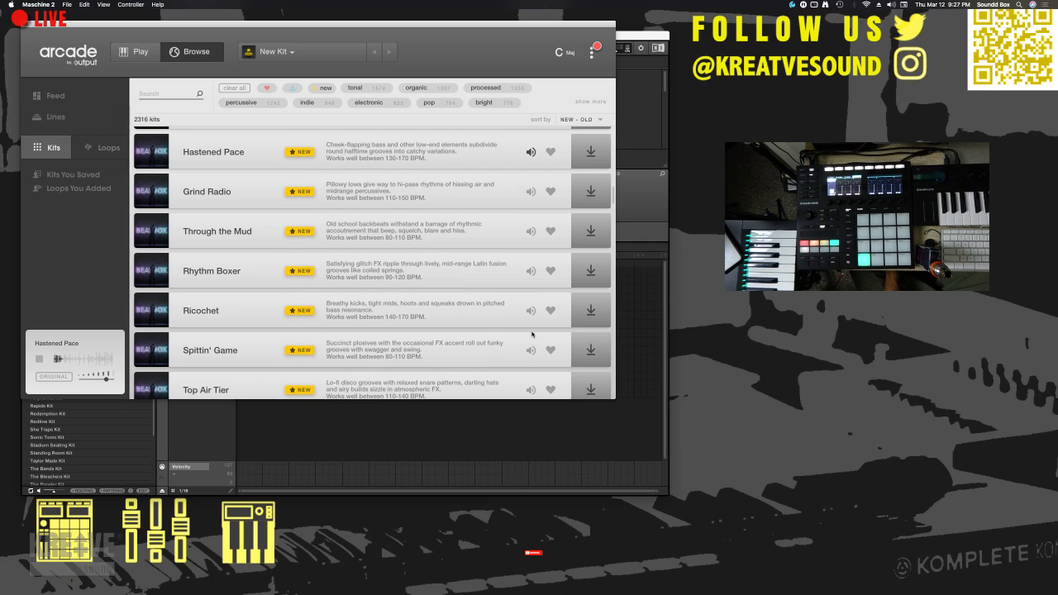
left_click(591, 153)
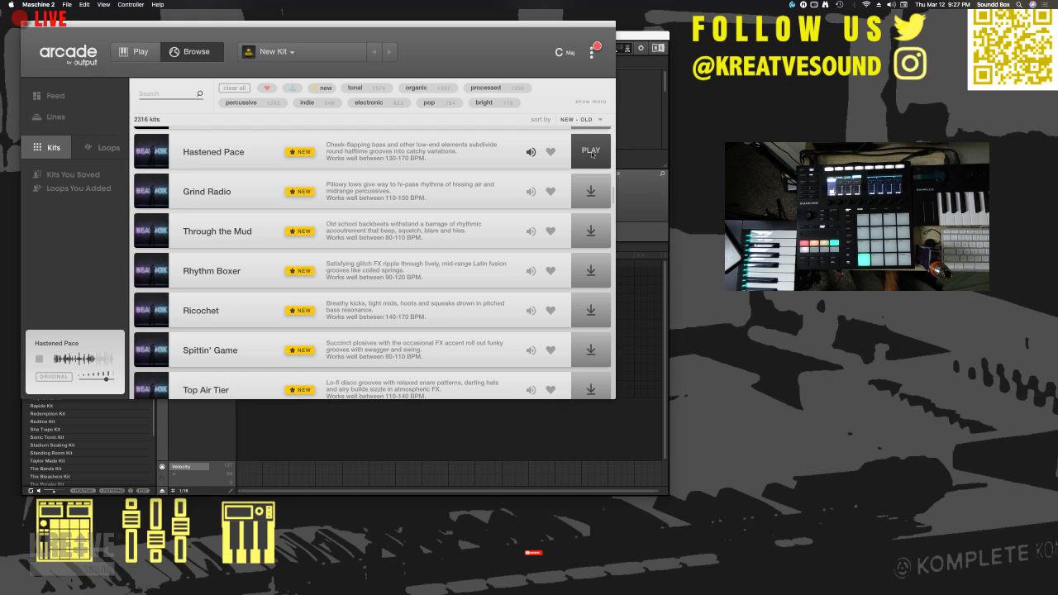
left_click(591, 151)
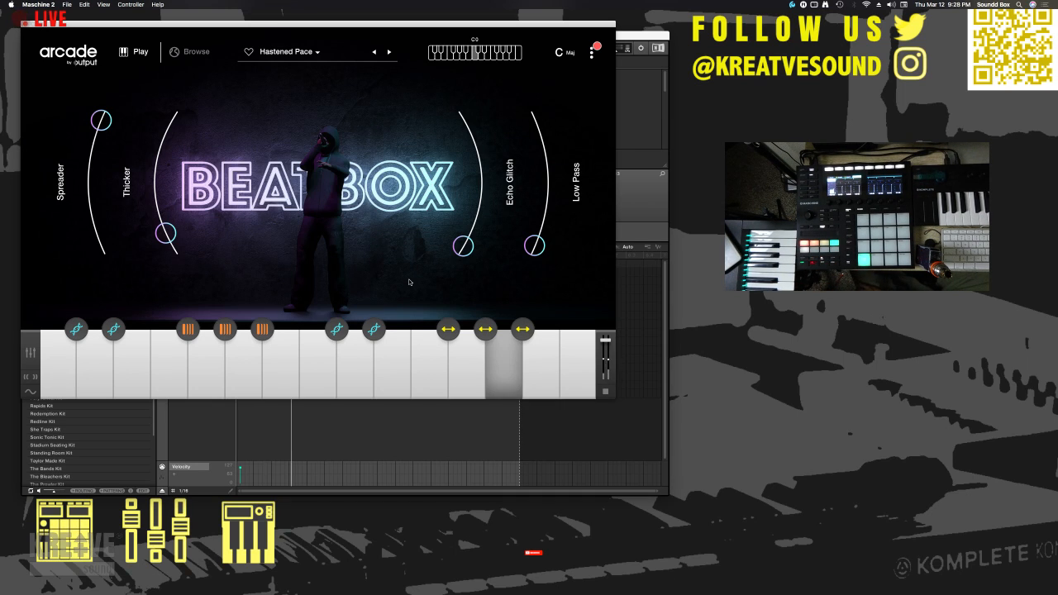
- Move the Arcade window clear of the pattern editor and select the recorded Arcade note in Group D1's Pattern 1
left_click_drag(353, 28, 861, 207)
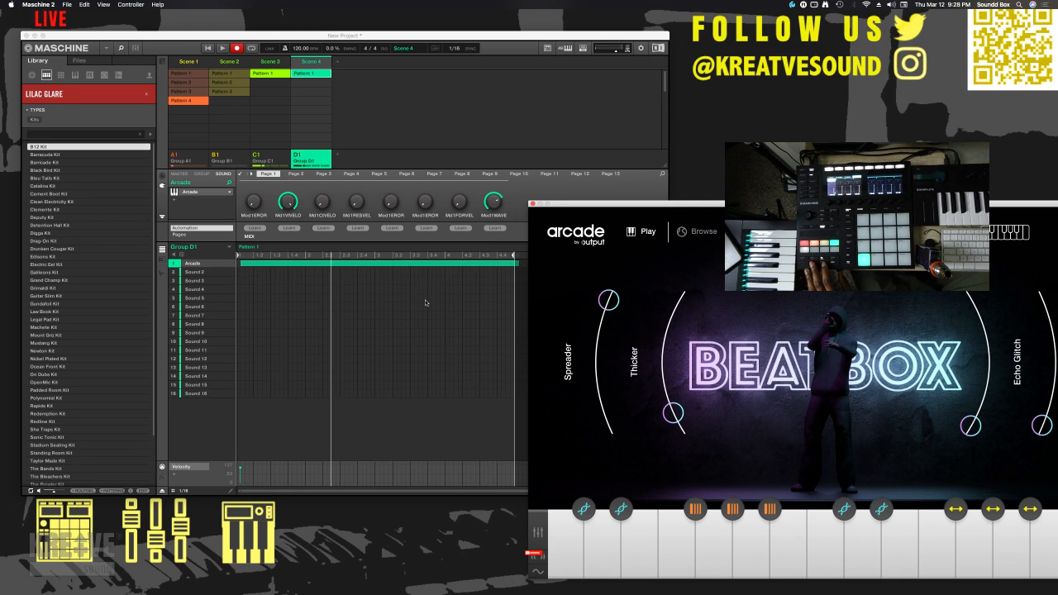
left_click(375, 264)
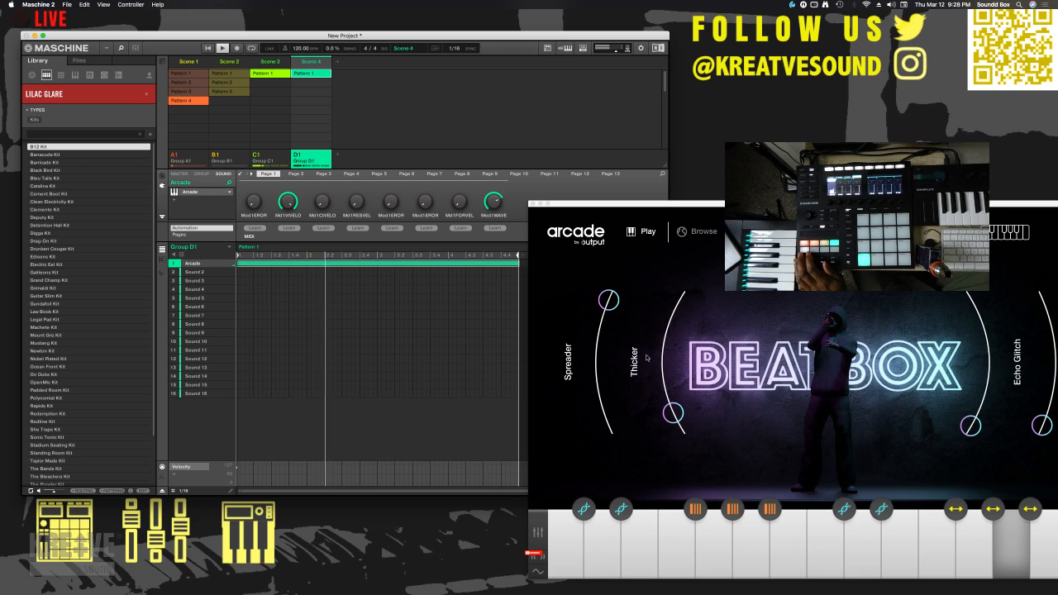
- Set Hastened Pace's Spreader, Echo Glitch and Low Pass macros to about midway and Thicker near its minimum, keeping Maschine's scenes uncovered
mouse_move(673, 413)
left_mouse_down()
mouse_move(671, 343)
mouse_move(665, 417)
left_mouse_up()
left_click_drag(609, 301, 595, 366)
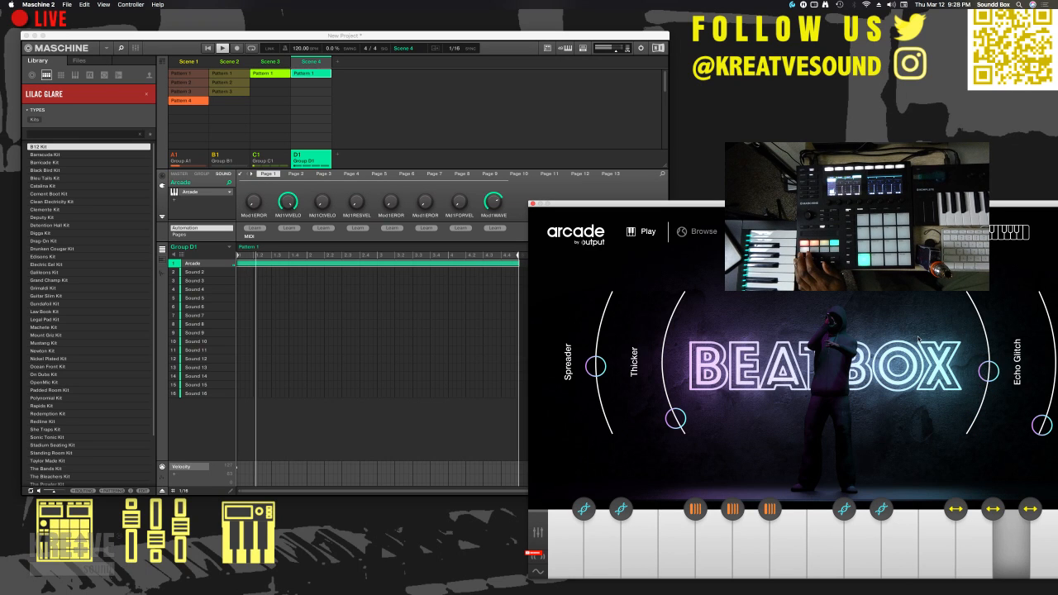
left_click_drag(761, 205, 385, 49)
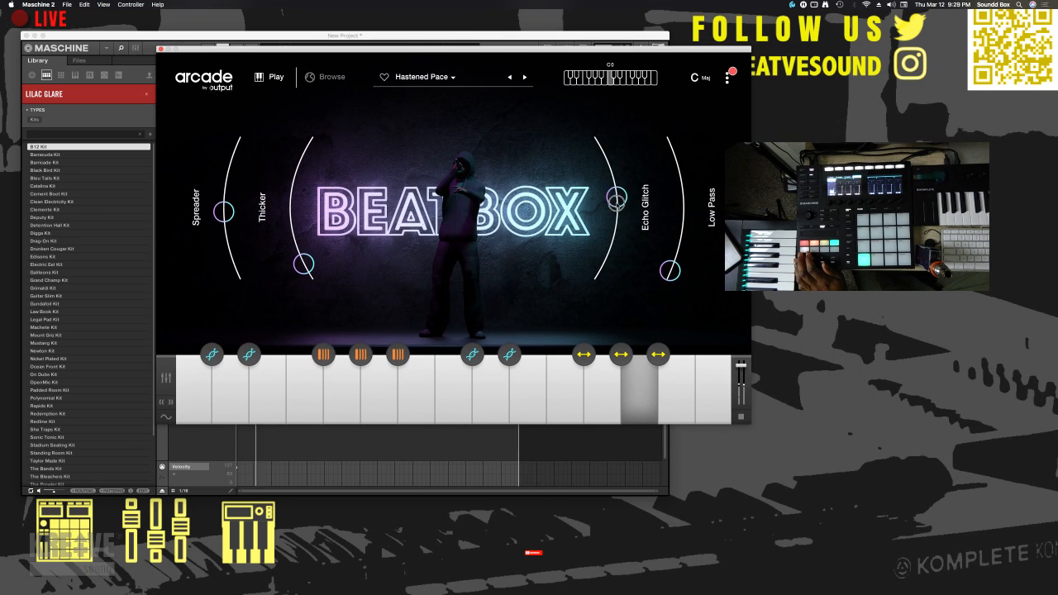
left_click_drag(667, 264, 682, 226)
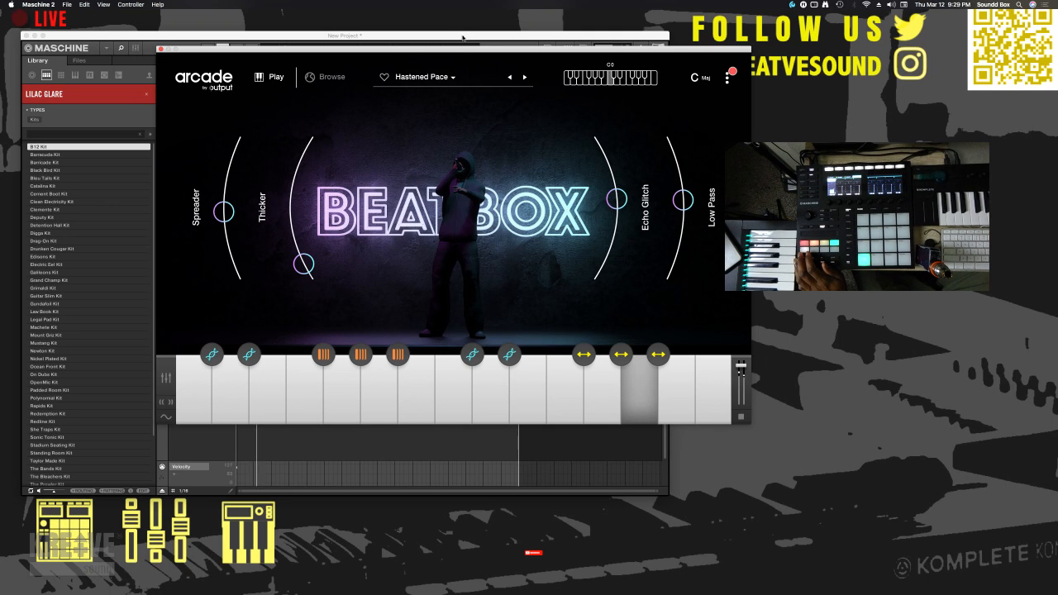
left_click_drag(462, 52, 665, 189)
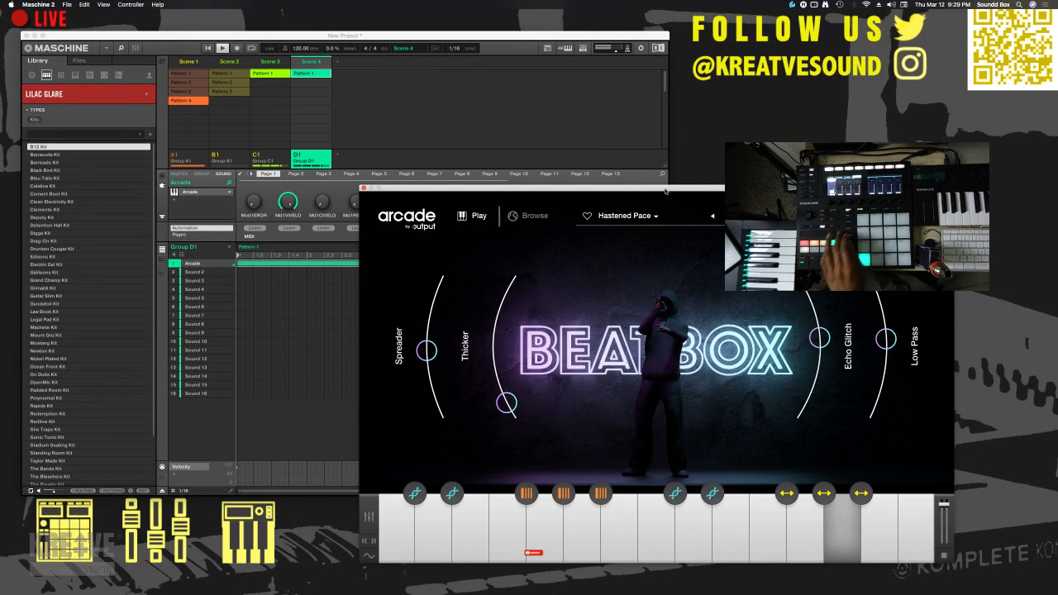
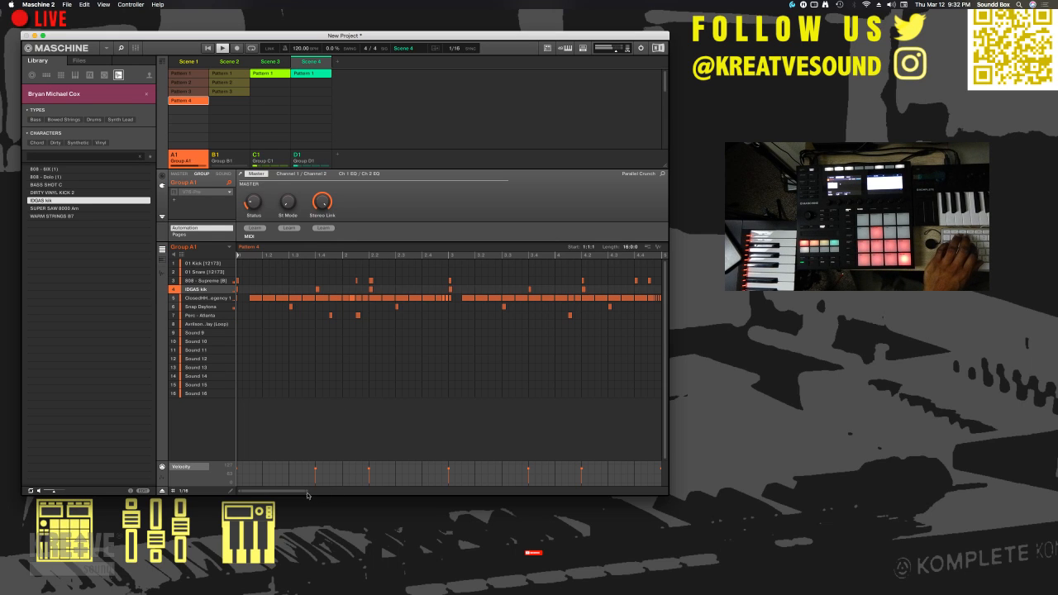
- Add extra IDGAS kik hits between bars 7 and 11 of Group A1's Pattern 4, auditioning the pattern
left_click_drag(306, 493, 349, 491)
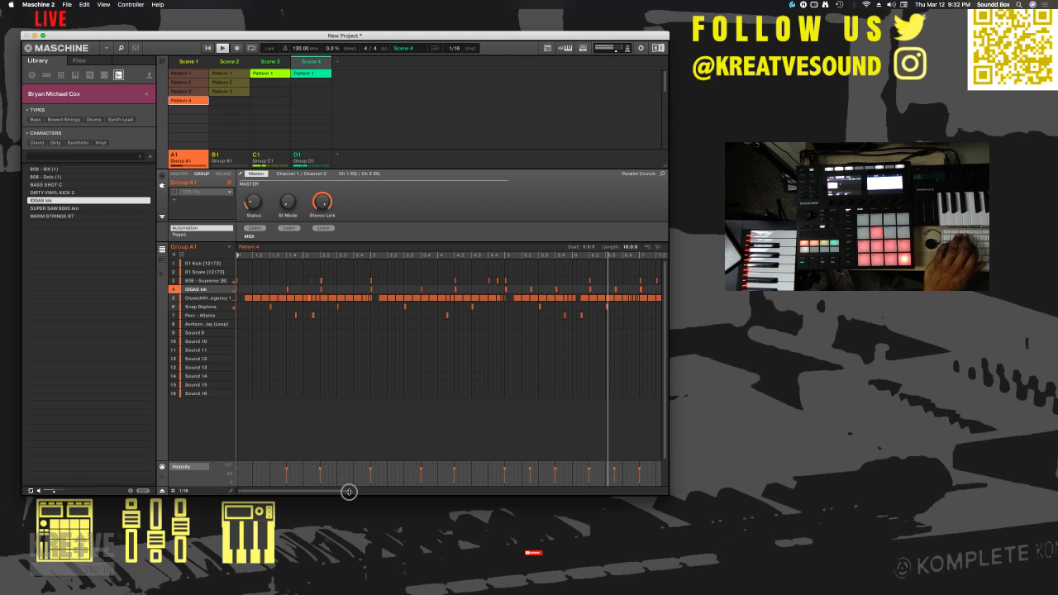
left_click_drag(334, 491, 372, 492)
key("space")
left_click(422, 255)
key("space")
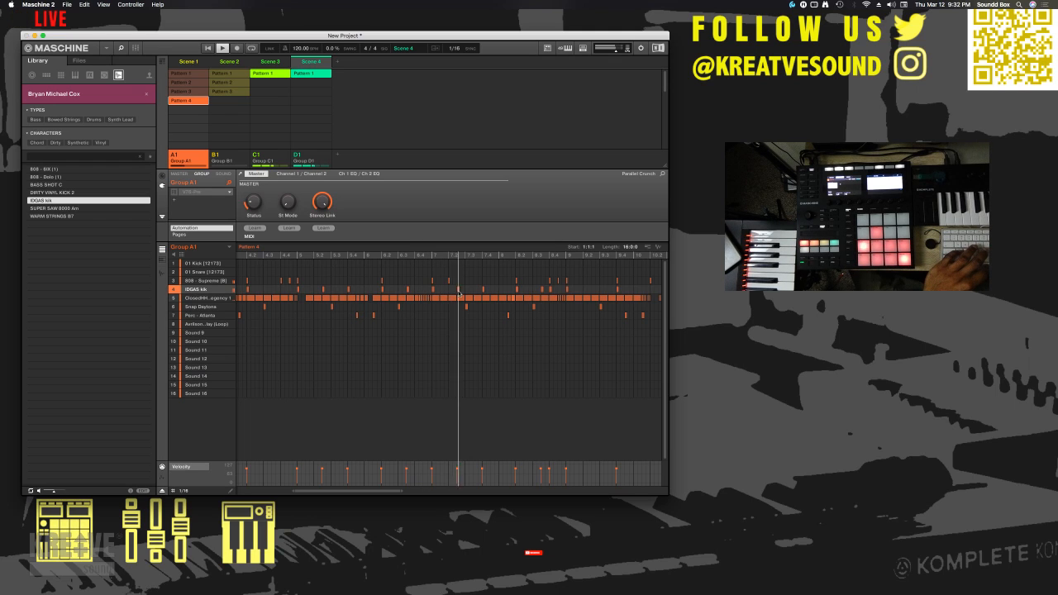
left_click(458, 290)
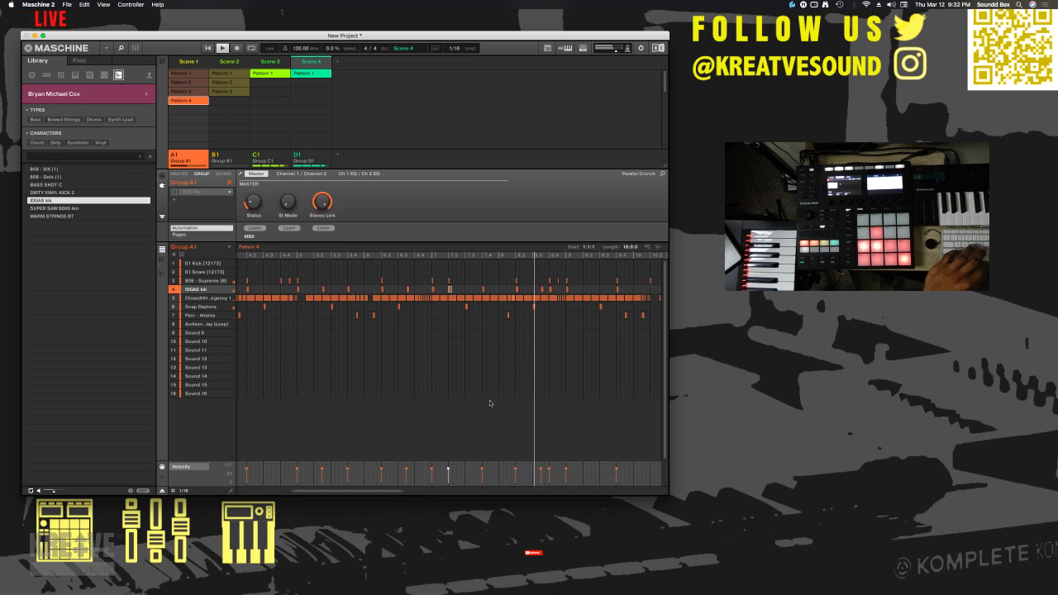
left_click_drag(369, 490, 396, 491)
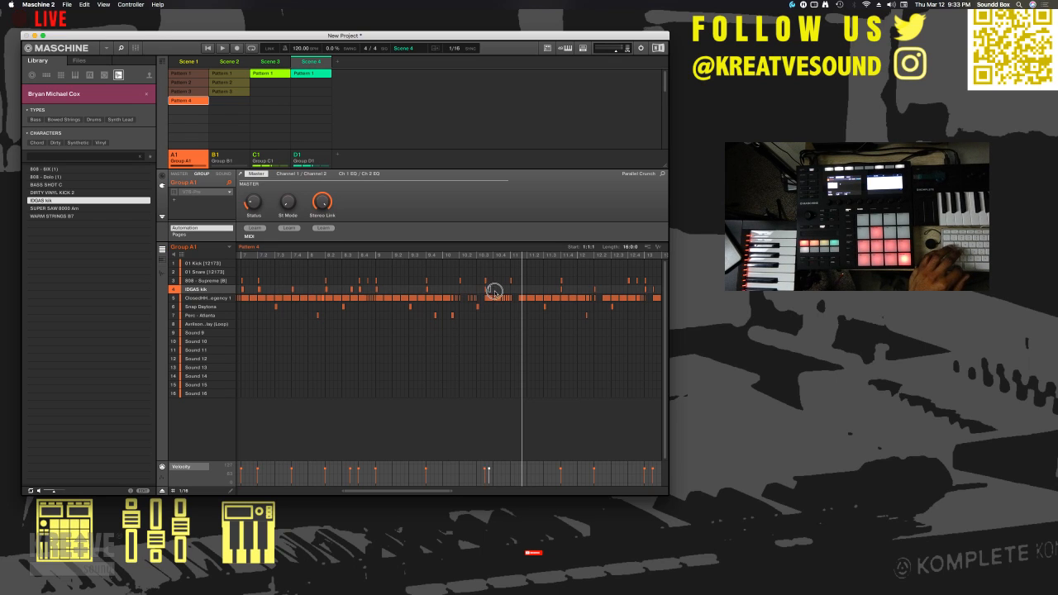
key("space")
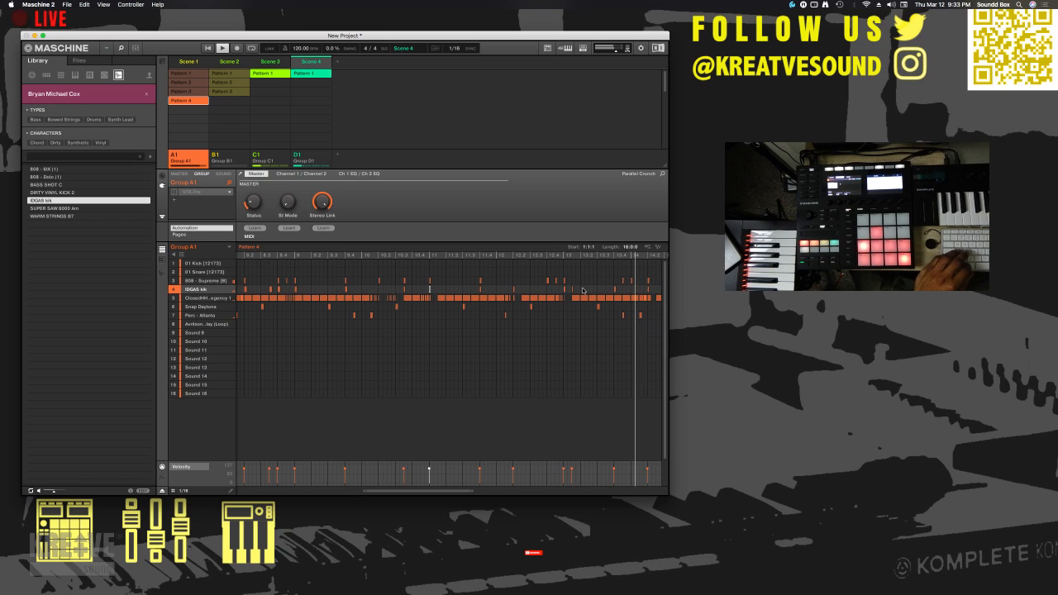
- Place additional IDGAS kik hits near the end of bar 13 in Pattern 4 and play the section back
double_click(572, 289)
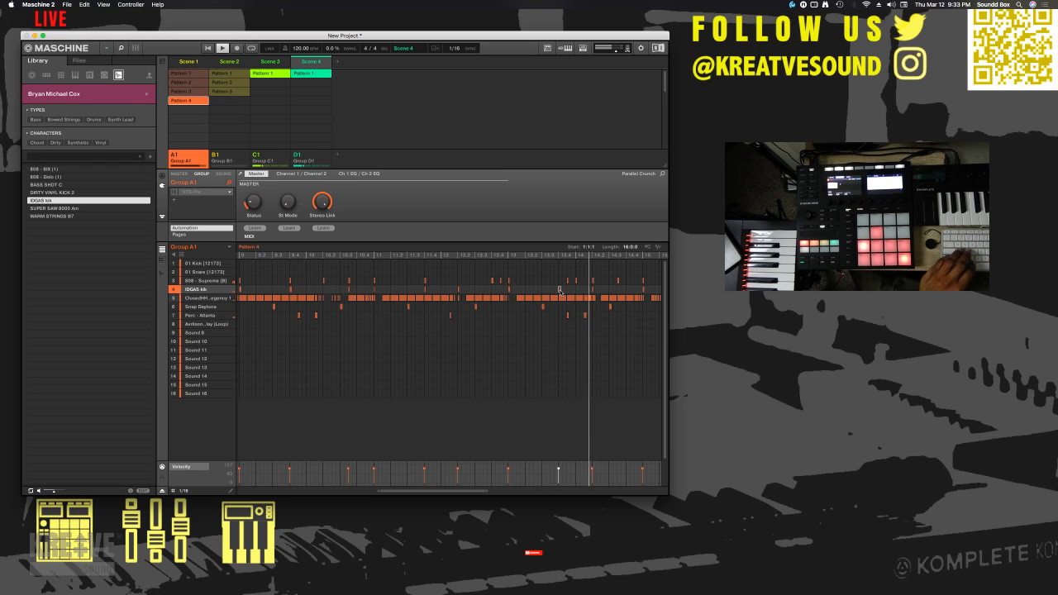
left_click_drag(559, 291, 565, 290)
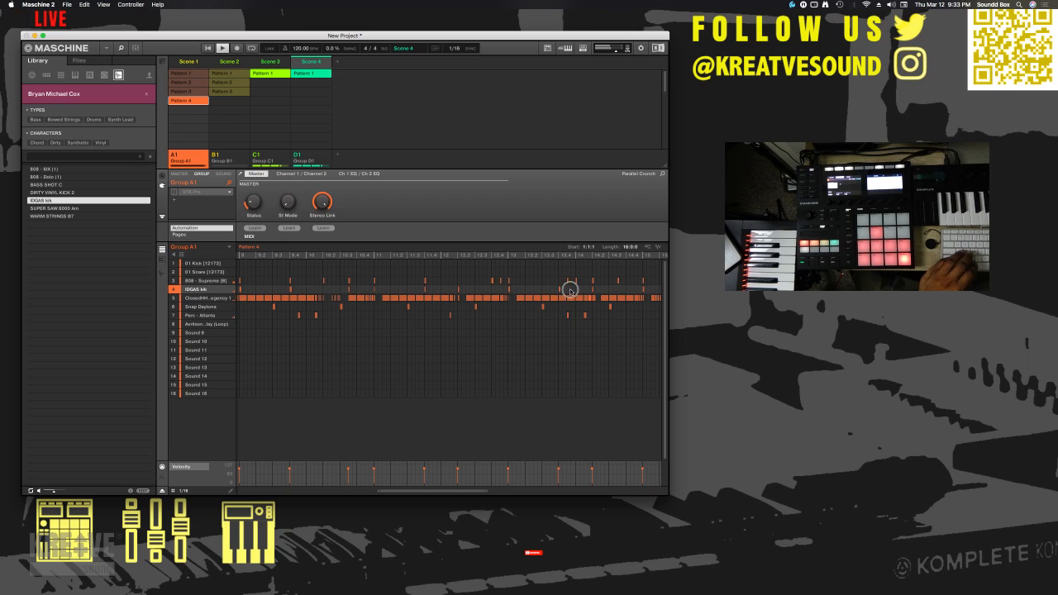
left_click(562, 290)
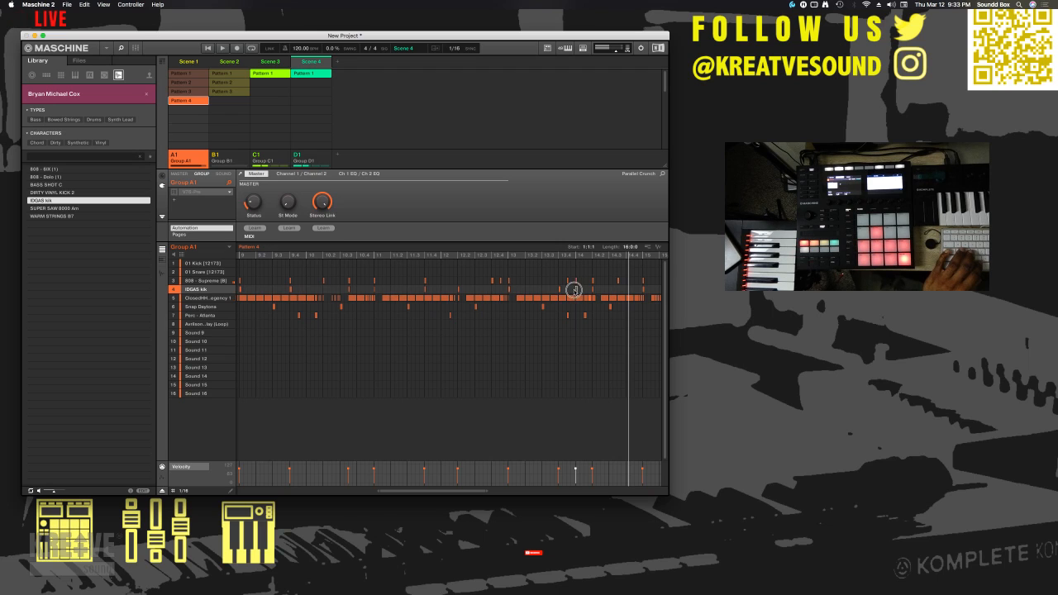
key("space")
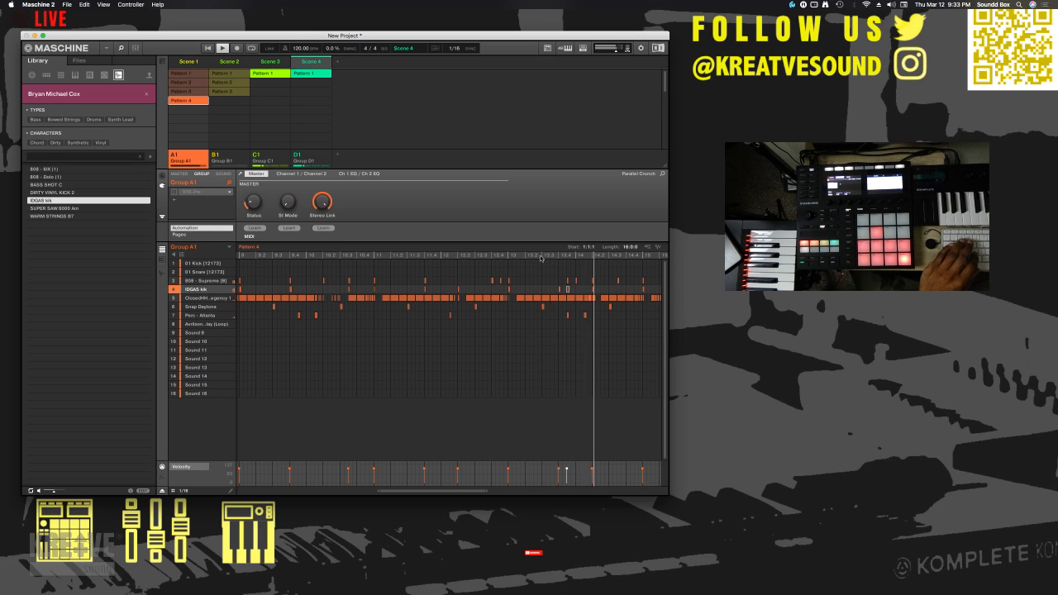
- Add an IDGAS kik hit in bar 14 and check Pattern 4 through to its end
scroll(585, 282, "right", 1)
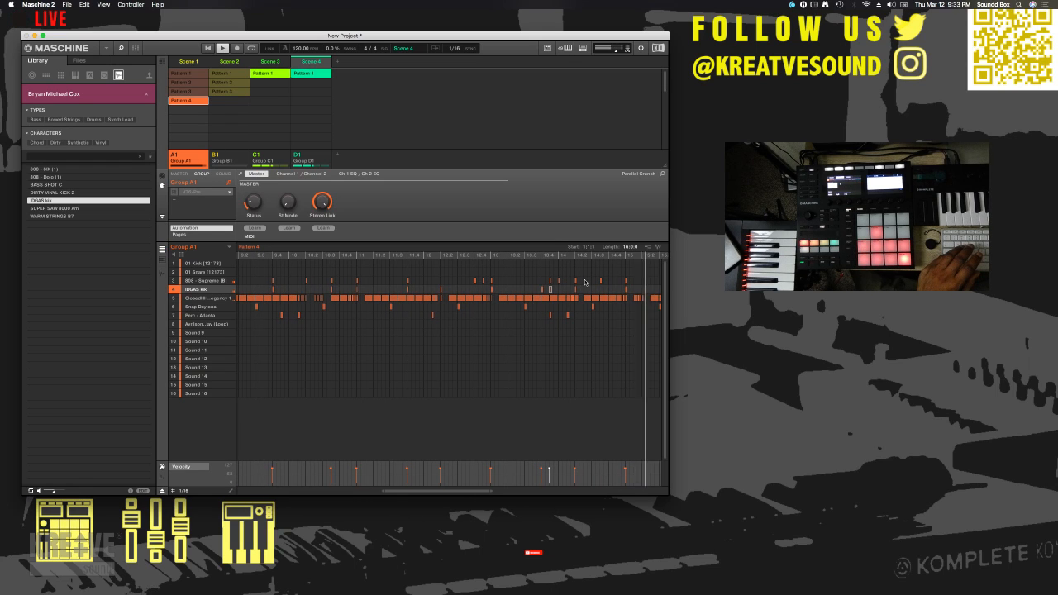
scroll(578, 286, "right", 1)
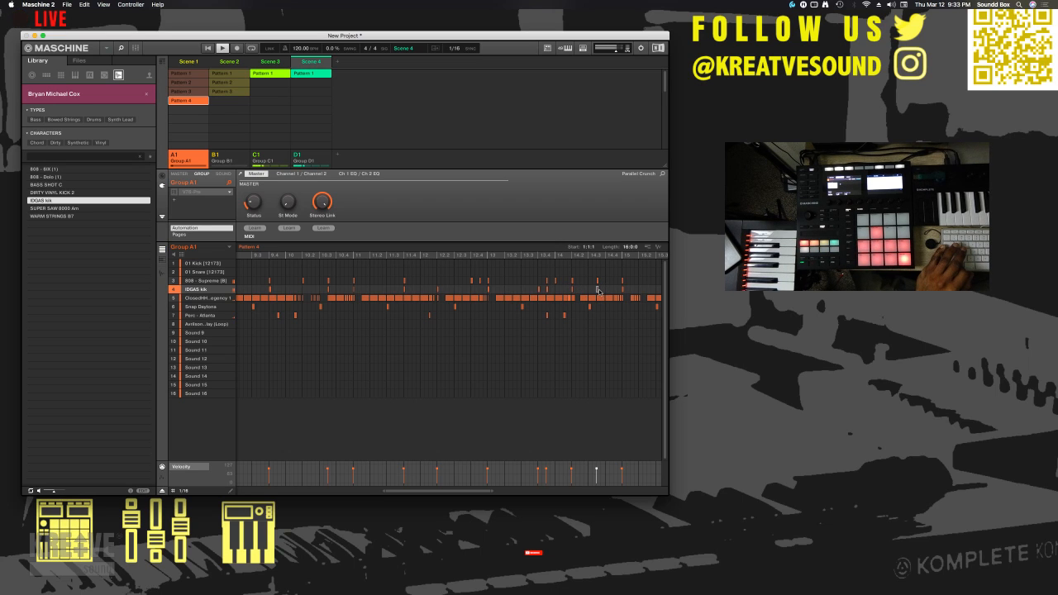
scroll(595, 291, "right", 2)
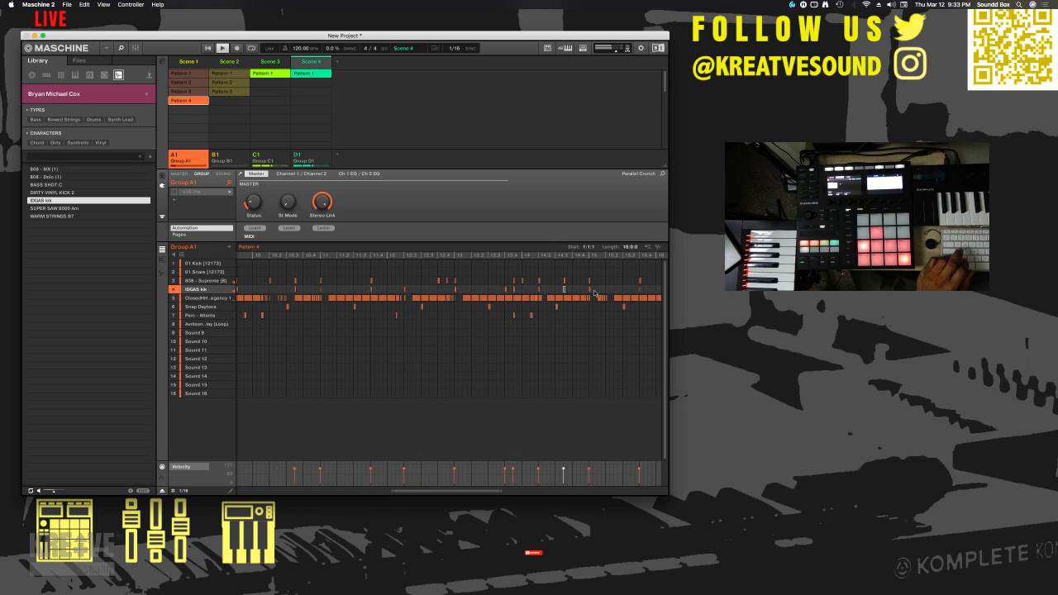
scroll(593, 281, "right", 5)
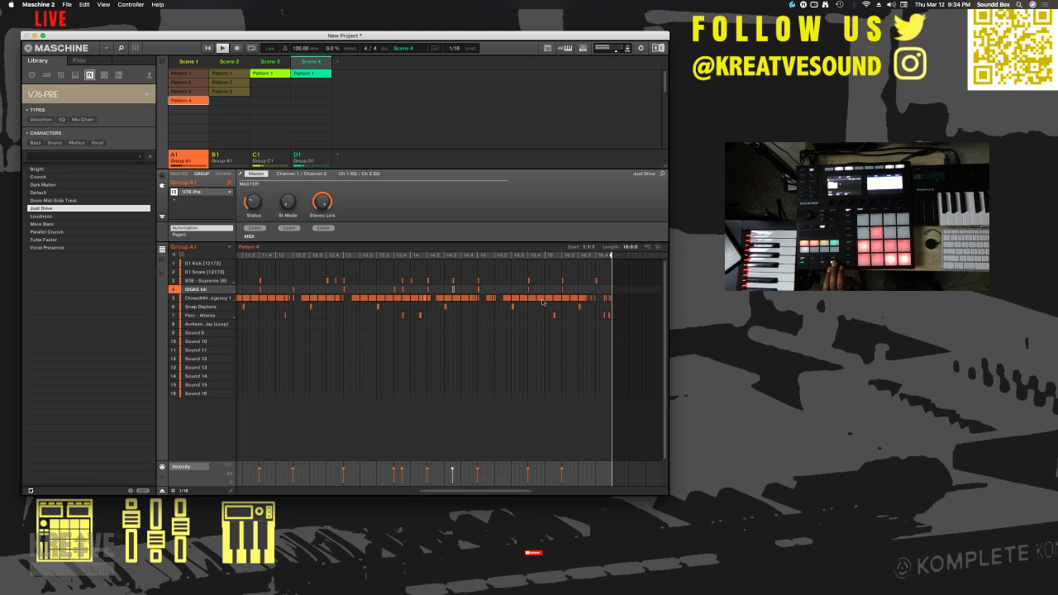
- Open Group A1's V76-Pre plug-in, dismiss its authorization notice and close the plug-in window
left_click(210, 193)
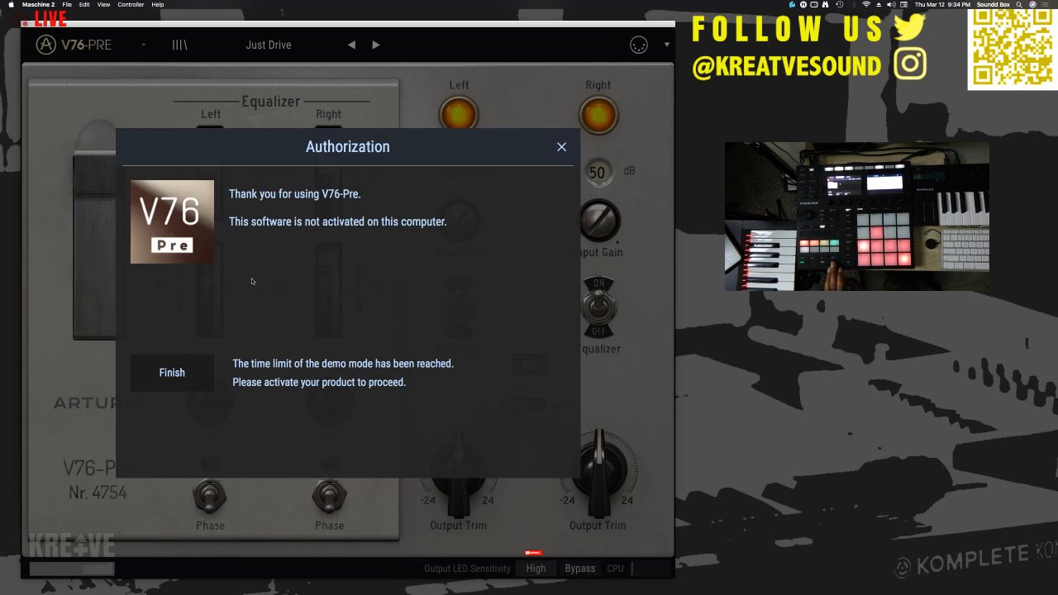
left_click(561, 147)
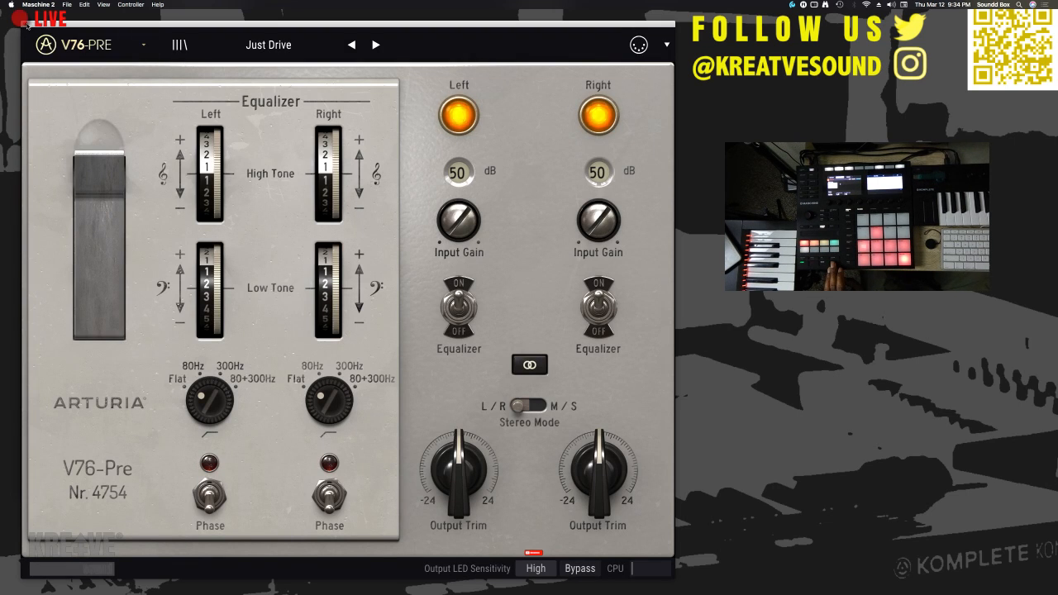
left_click(25, 23)
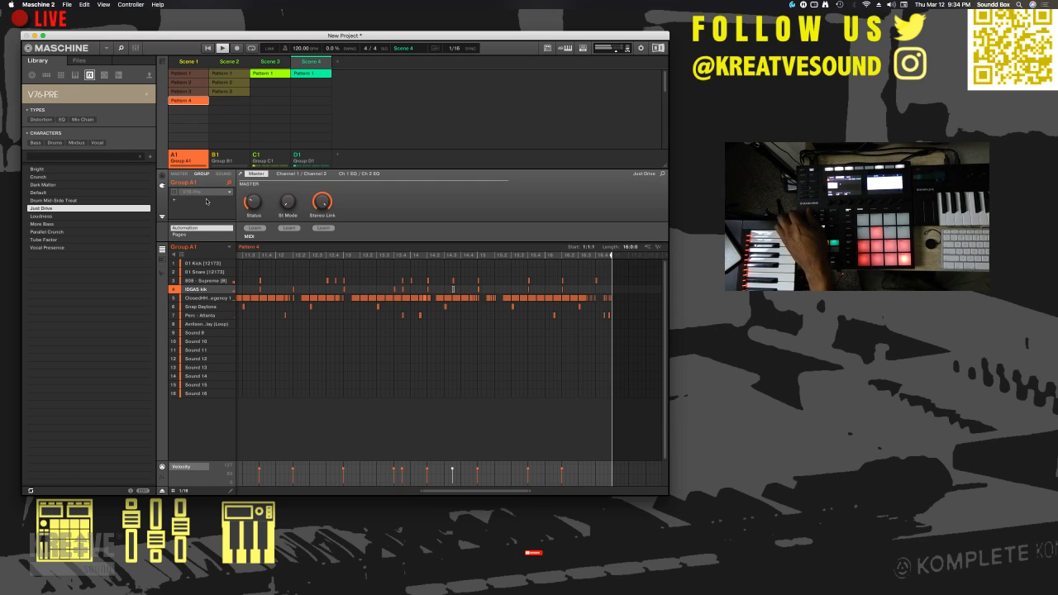
- Load Supercharger with the Mixbus preset after V76-Pre on Group A1 and move its window over the scenes area
left_click(207, 201)
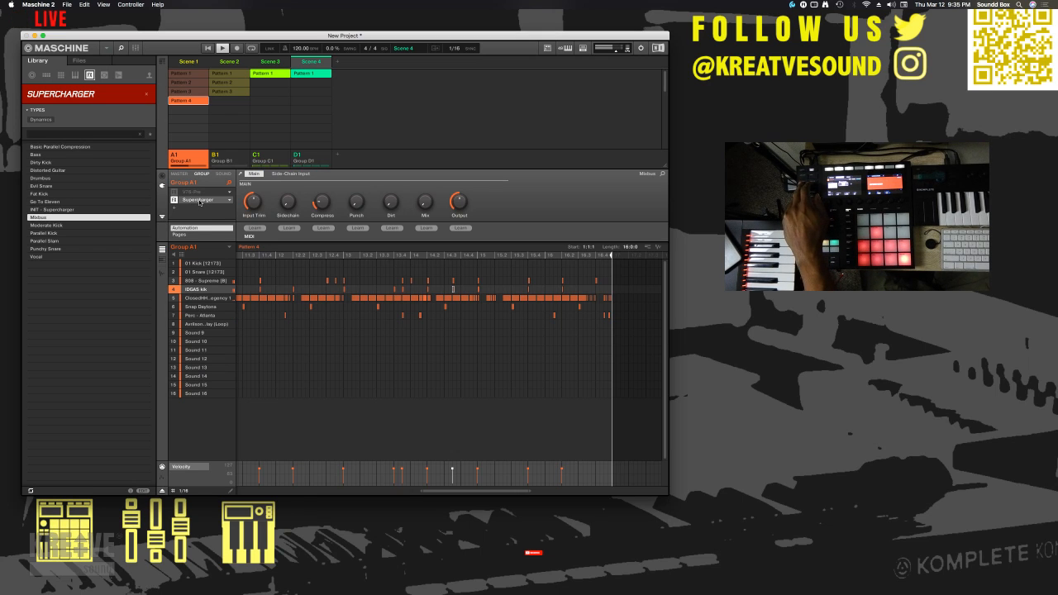
double_click(199, 202)
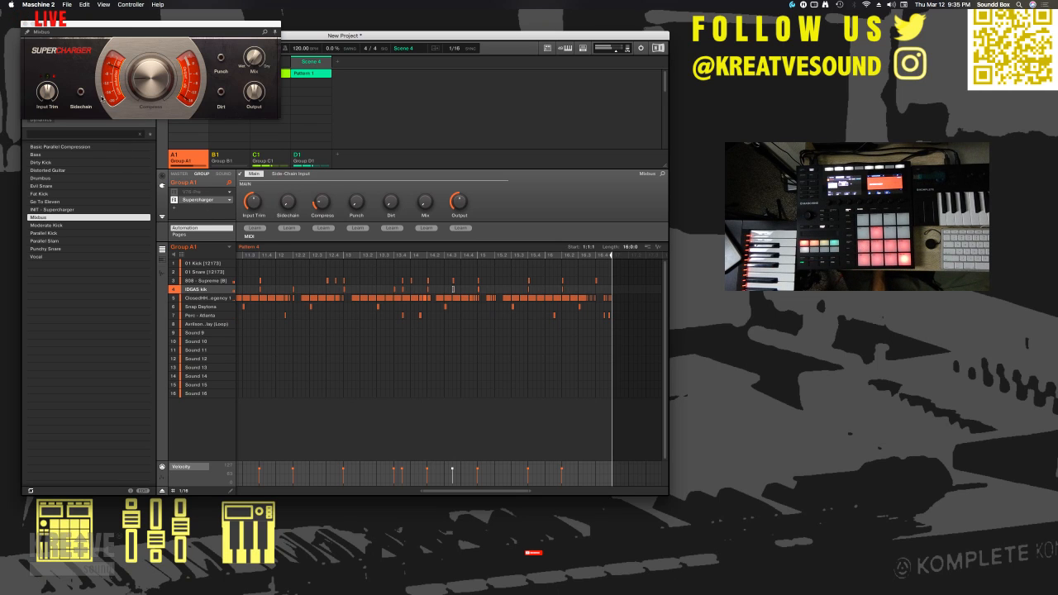
left_click_drag(28, 30, 188, 96)
left_click(189, 99)
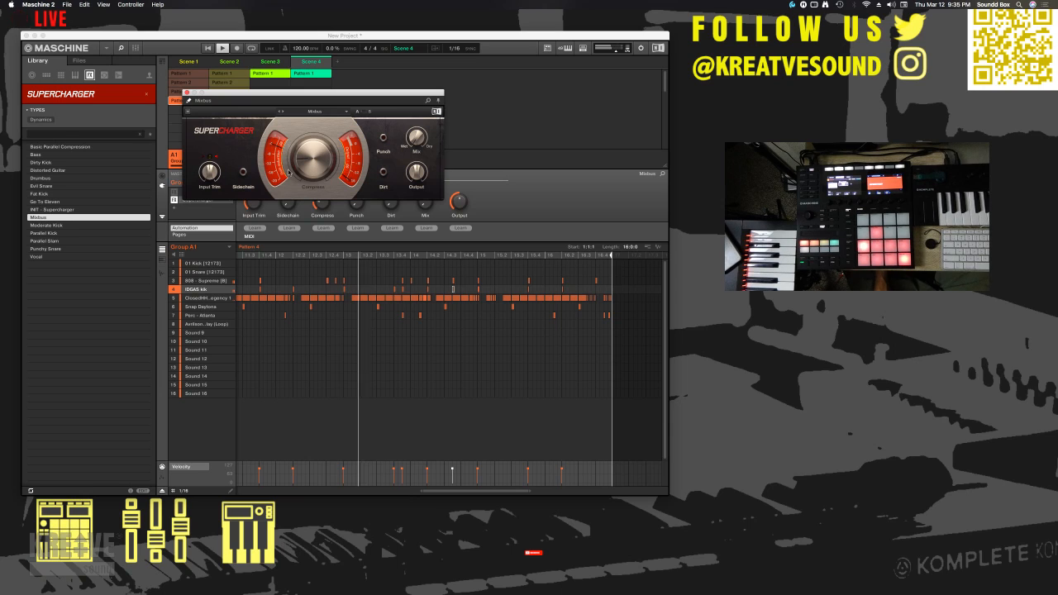
- Turn on Dirt and Punch in Group A1's Supercharger
left_click(382, 171)
left_click(384, 141)
mouse_move(408, 186)
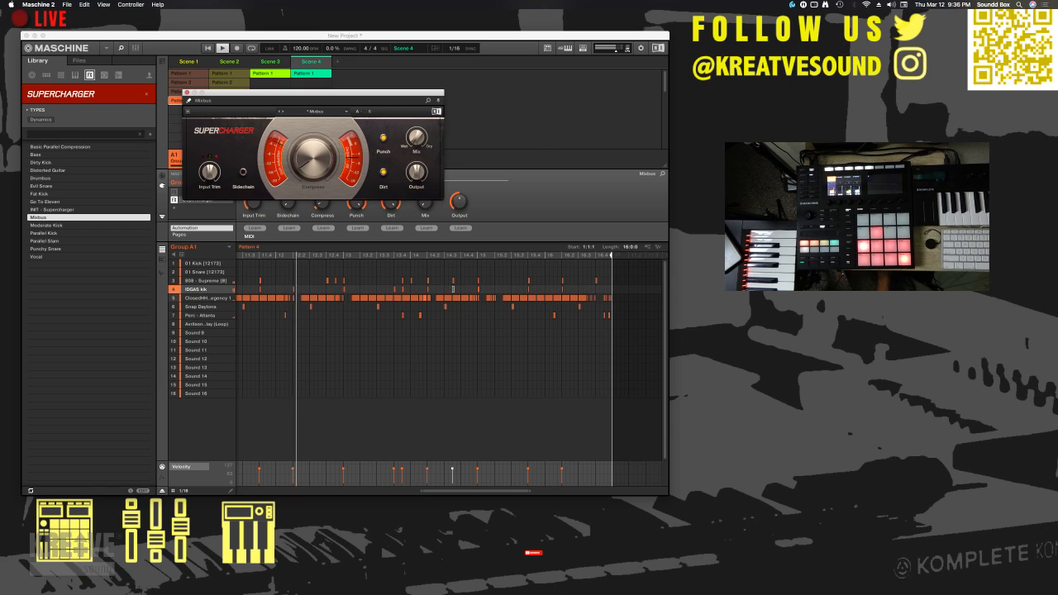
- Switch to Ecamm Live, return to Maschine, and bring Ecamm Live to the front again
key("super+Tab")
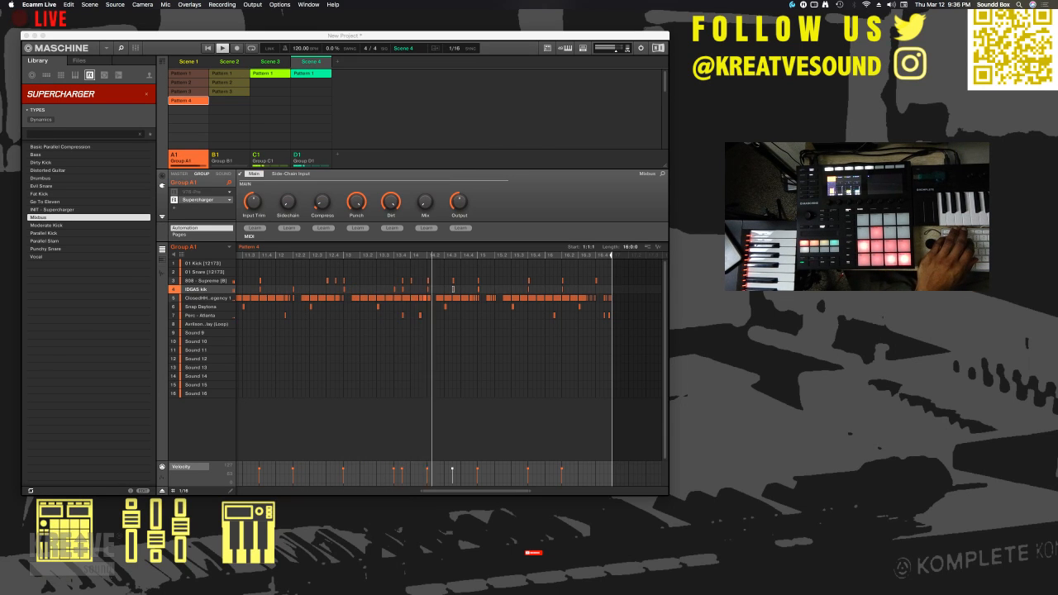
key("super+Tab")
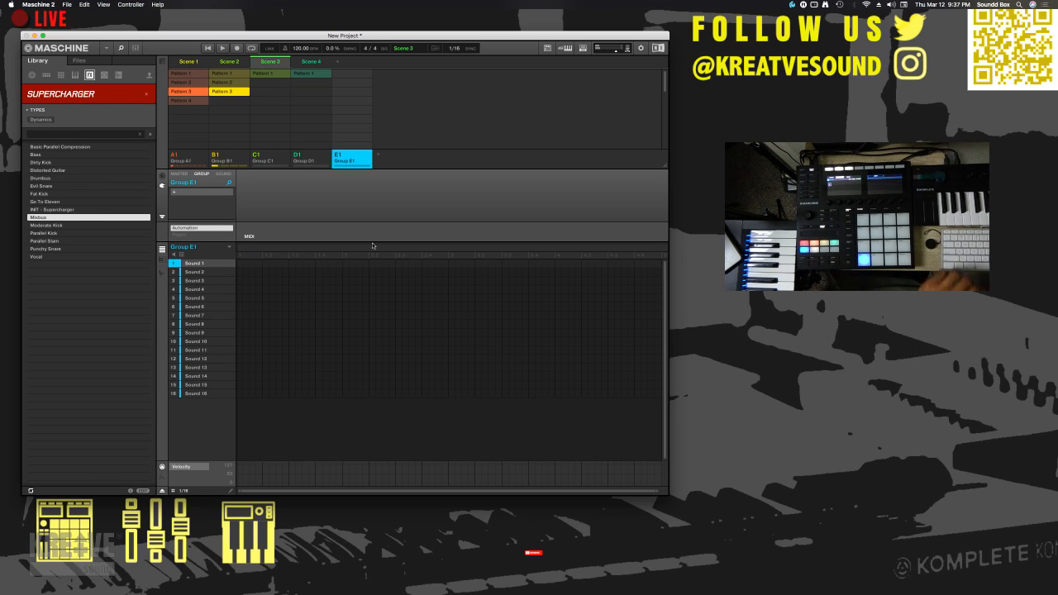
key("super+Tab")
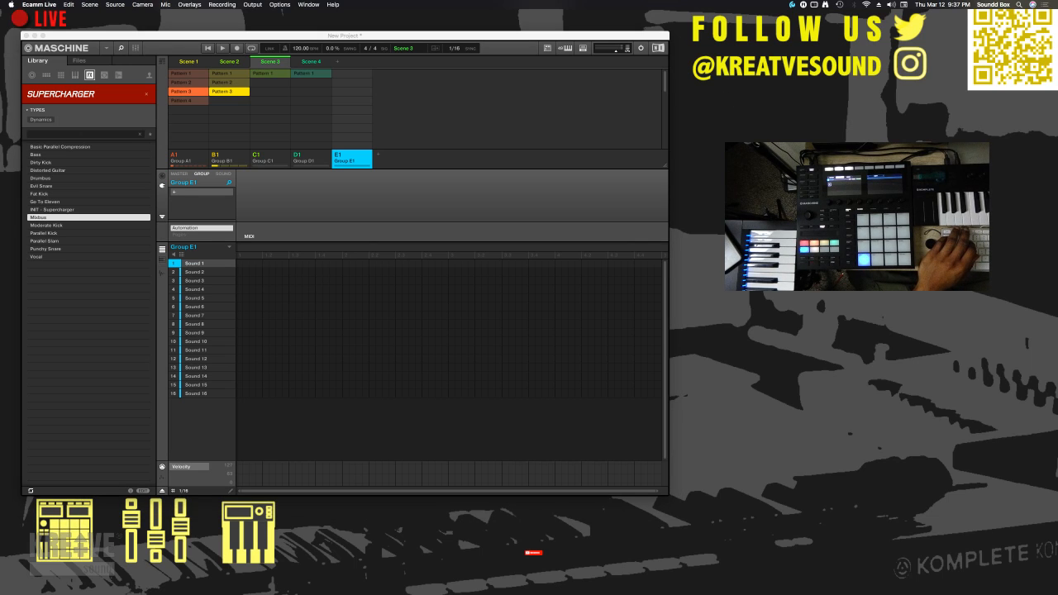
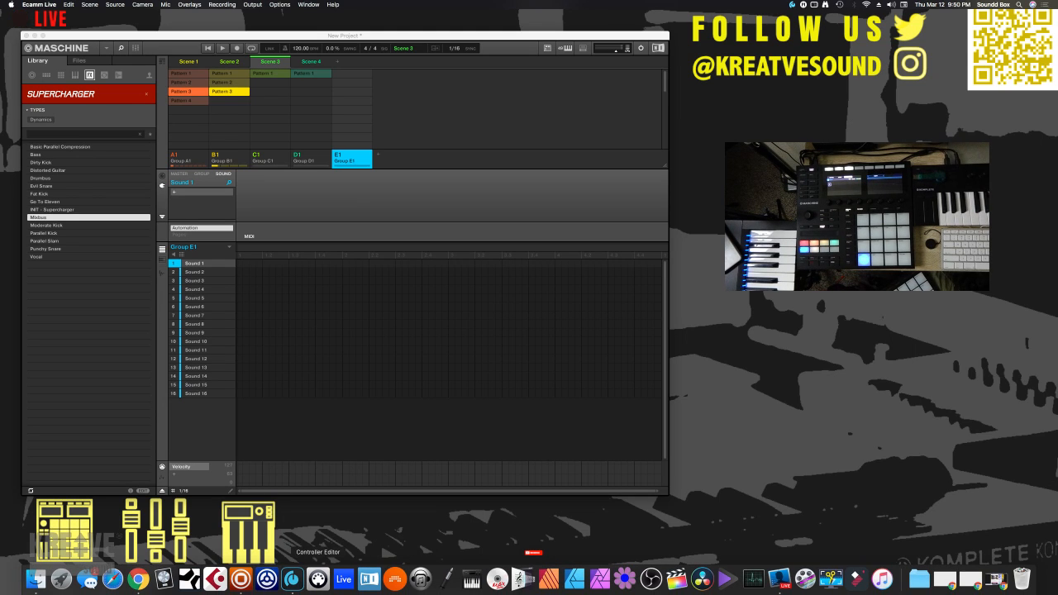
- Open Controller Editor to view the Maschine Controller MK3's Ableton Live template, and close its window after bringing Ecamm Live forward
left_click(318, 578)
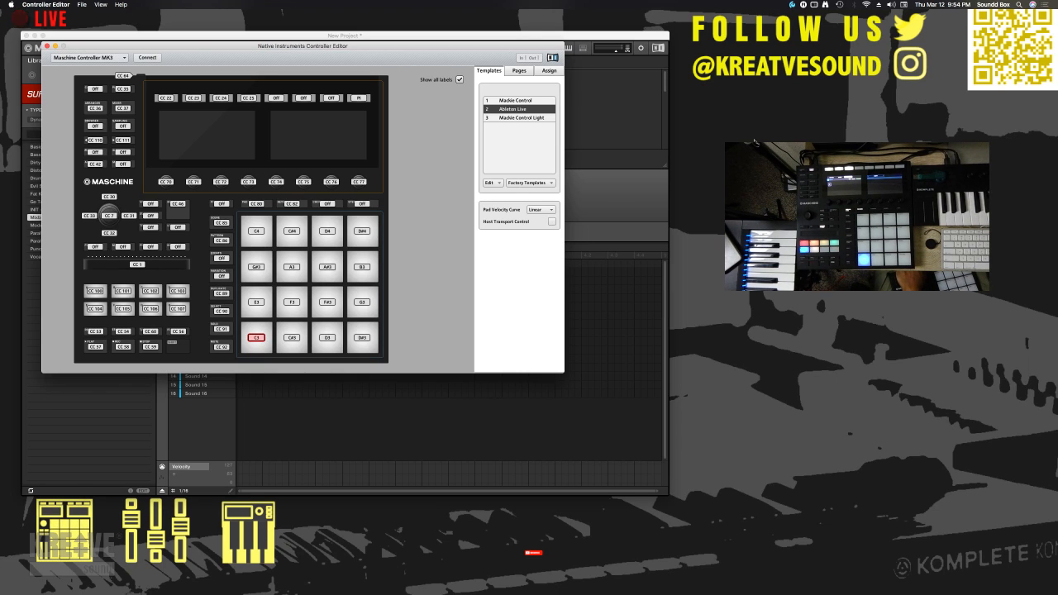
left_click(786, 113)
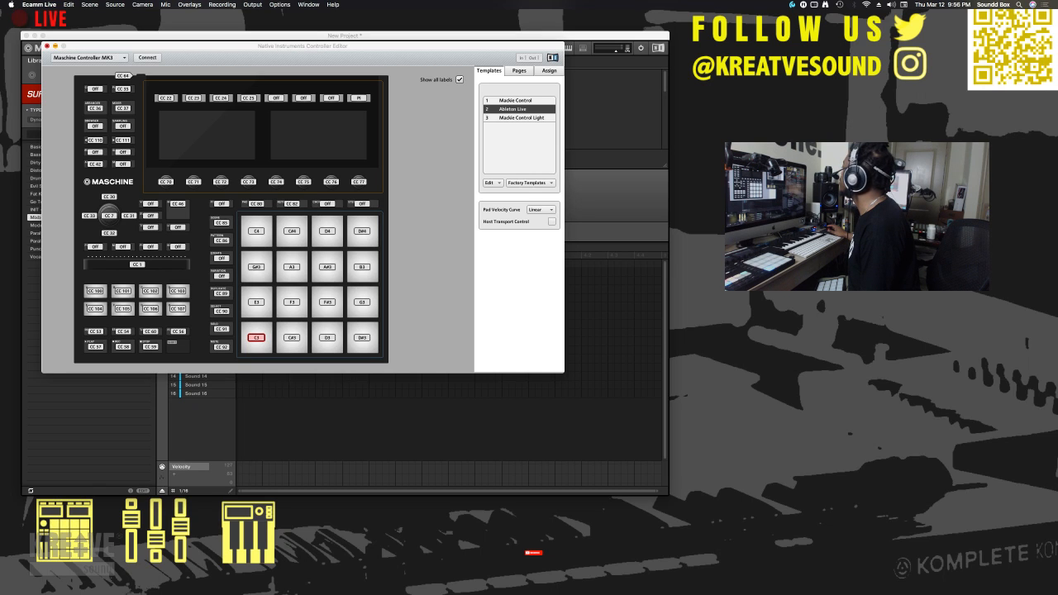
left_click(47, 46)
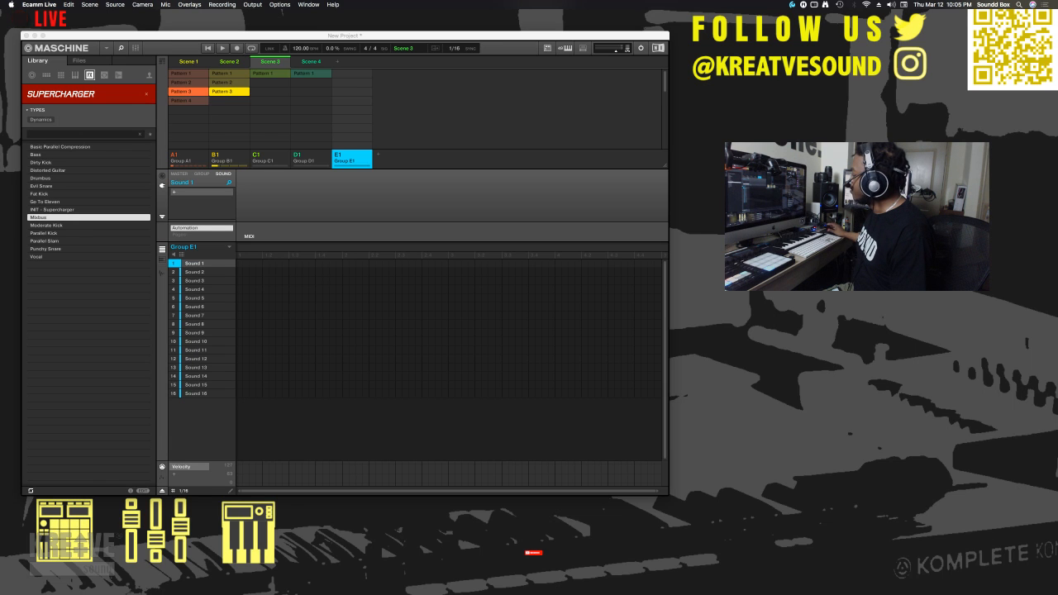
- Switch to Chrome and search Google for "maschine mikro mk3 midi mode"
left_click(138, 578)
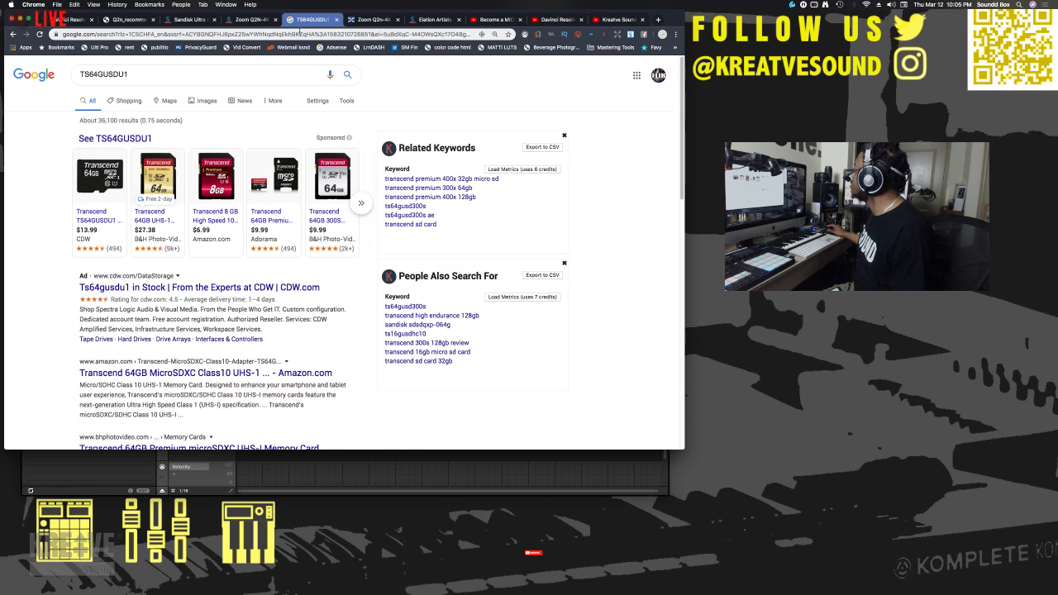
left_click(301, 34)
type("micro")
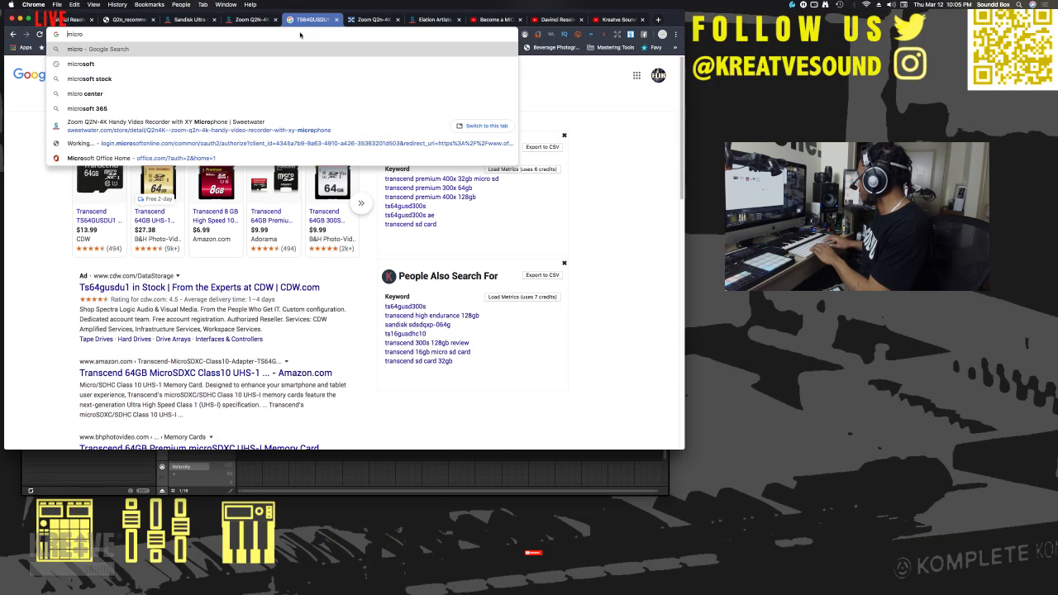
type("aschine")
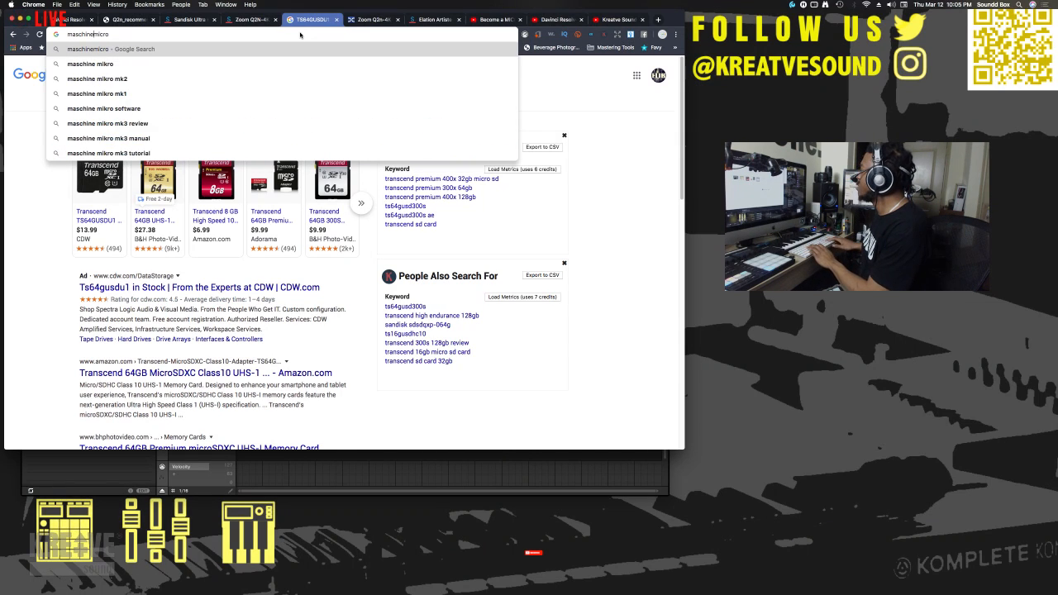
key("Down")
key("Down")
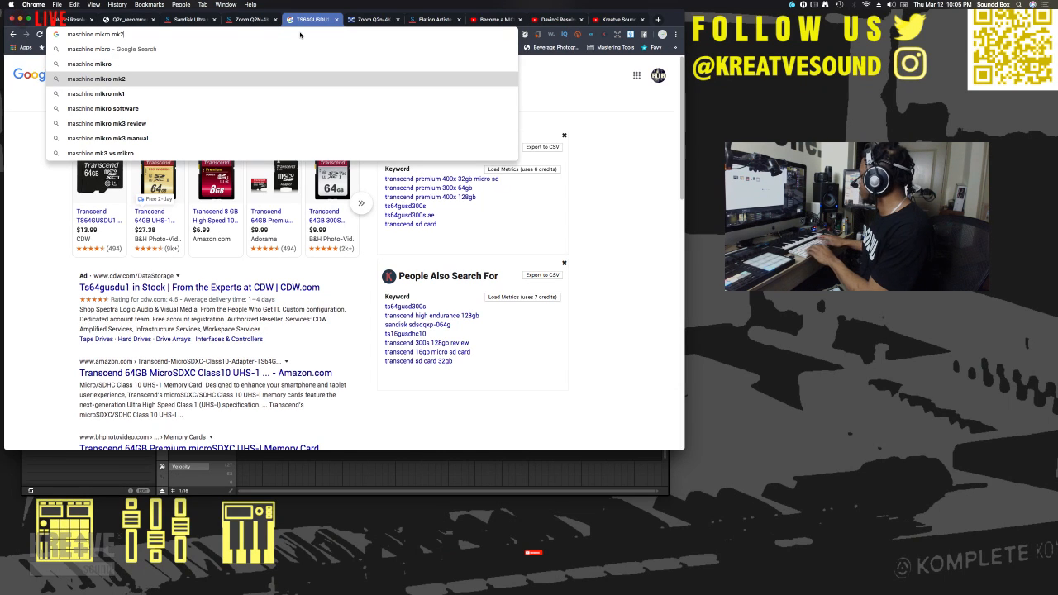
key("BackSpace")
type("3")
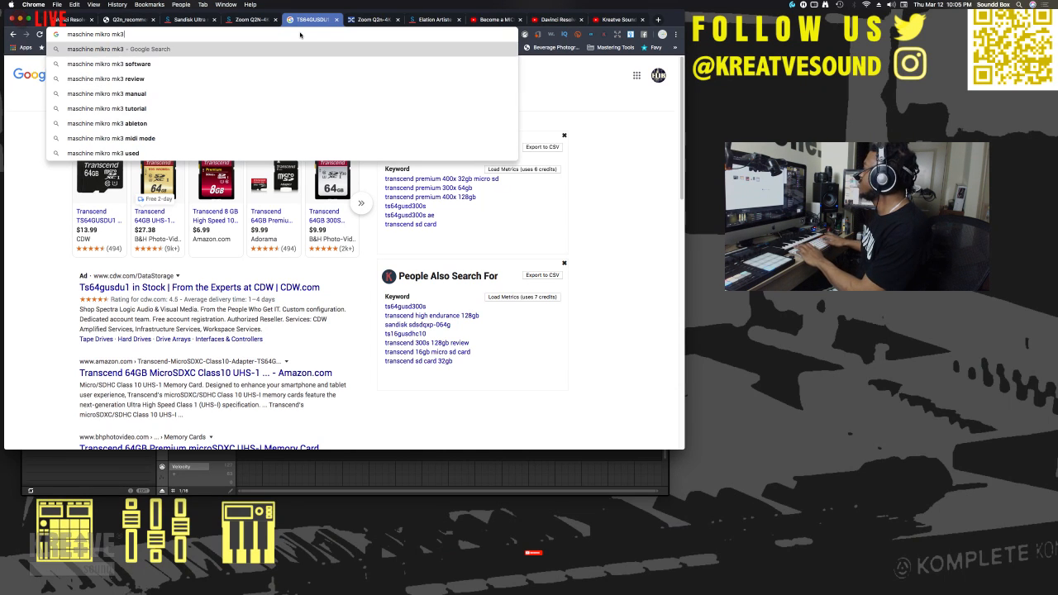
type(" midi")
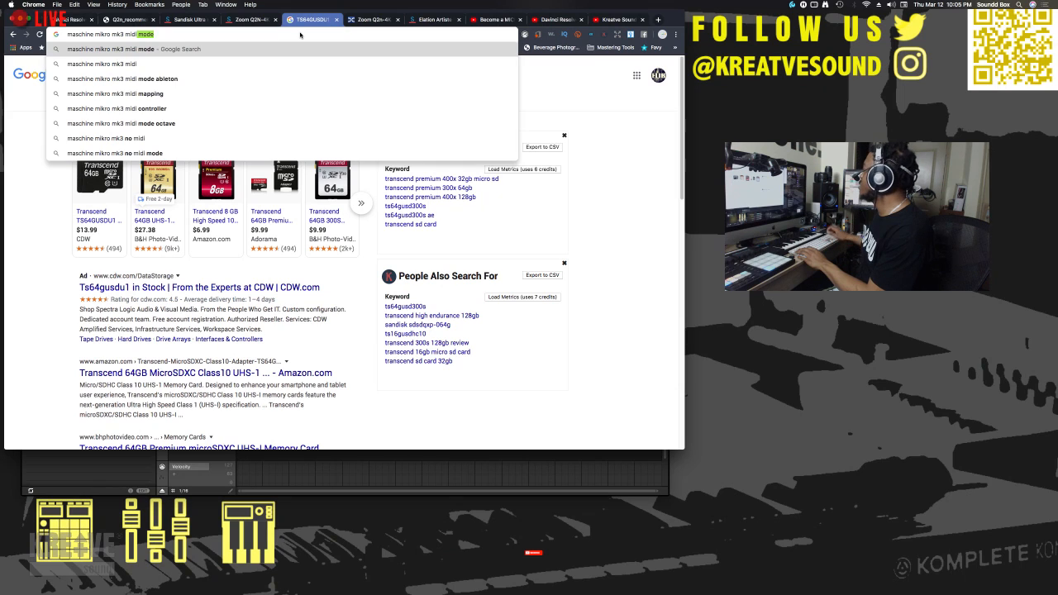
key("Return")
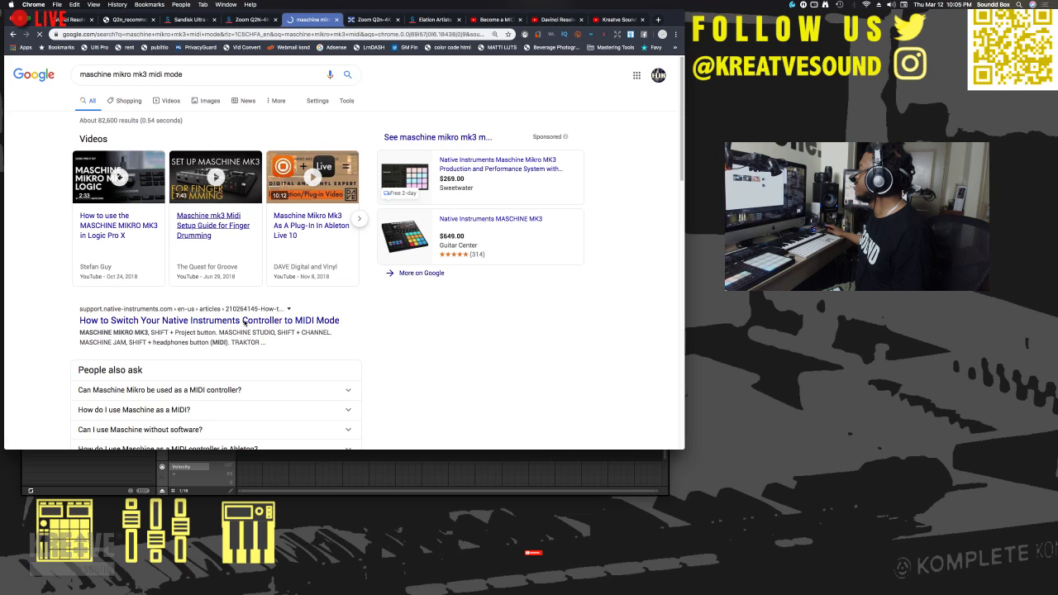
- Read the Native Instruments support article on switching a controller to MIDI mode and return to the search results
left_click(245, 320)
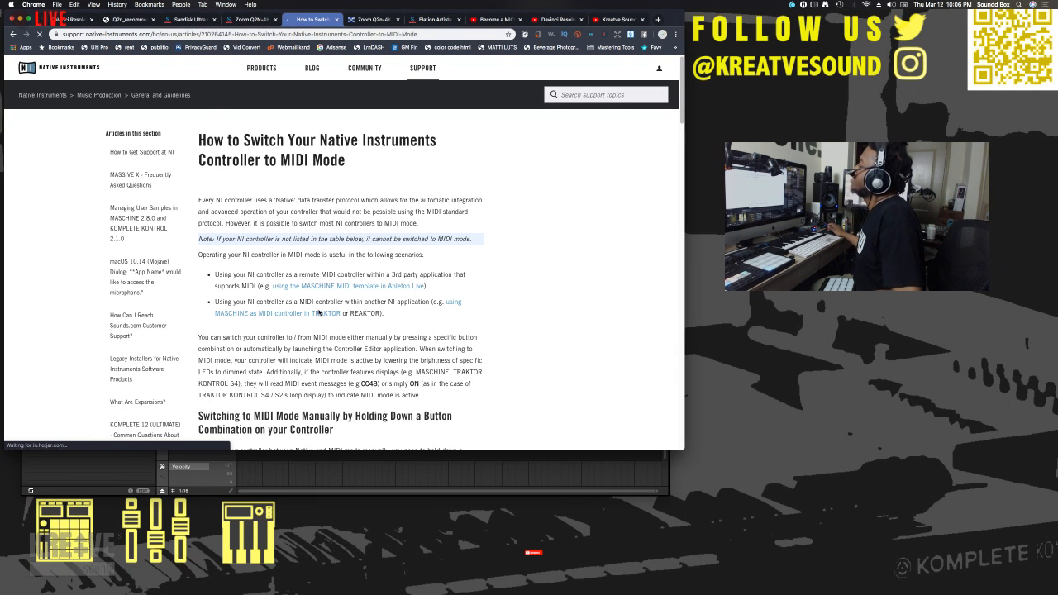
scroll(318, 312, "down", 3)
scroll(318, 312, "down", 15)
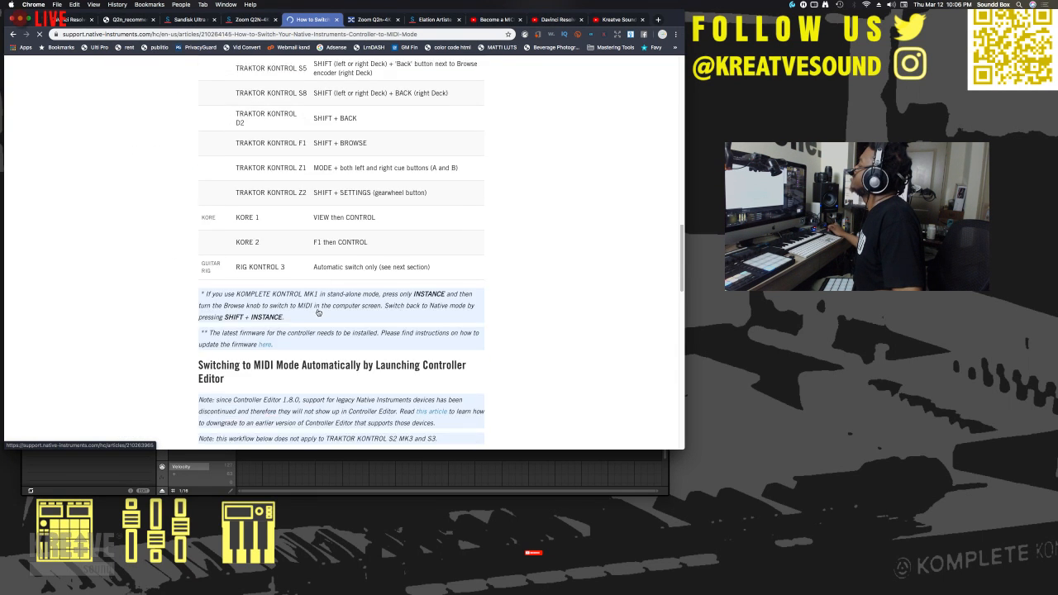
scroll(318, 313, "down", 10)
scroll(318, 314, "up", 3)
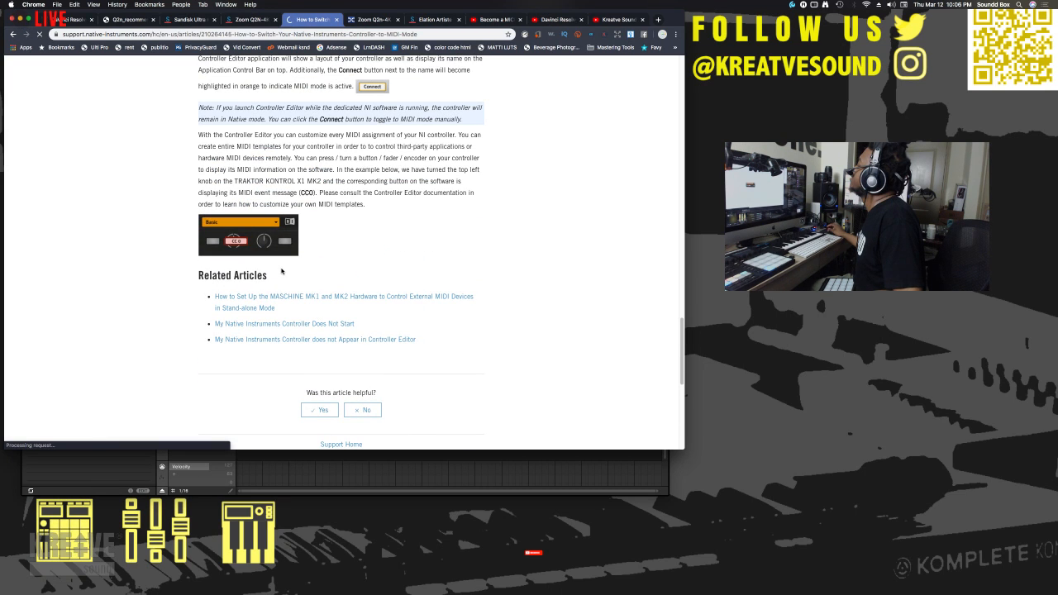
scroll(281, 271, "up", 1)
scroll(281, 270, "up", 20)
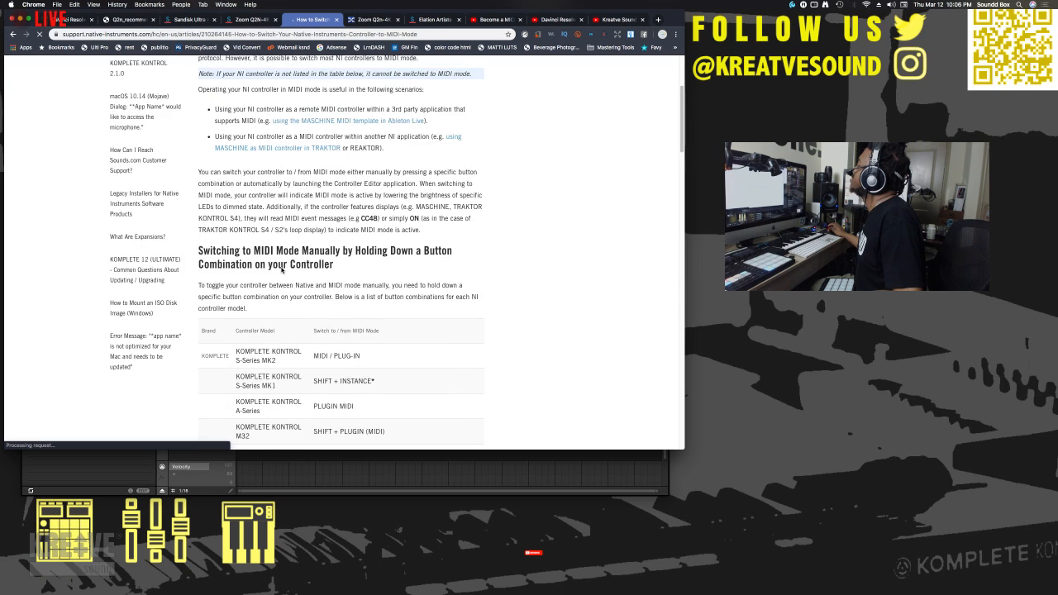
scroll(281, 270, "up", 2)
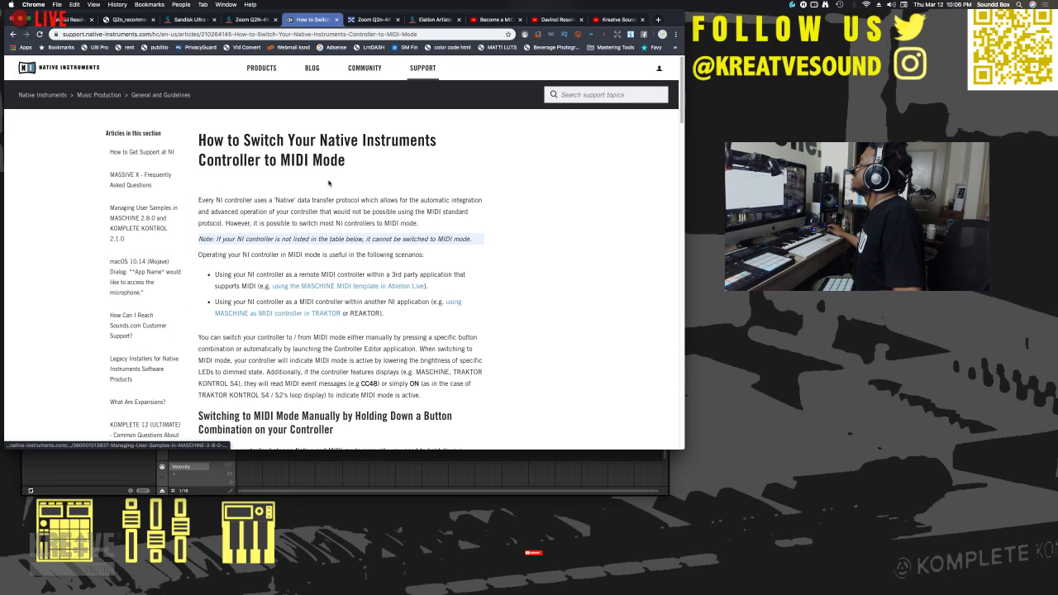
scroll(128, 131, "down", 2)
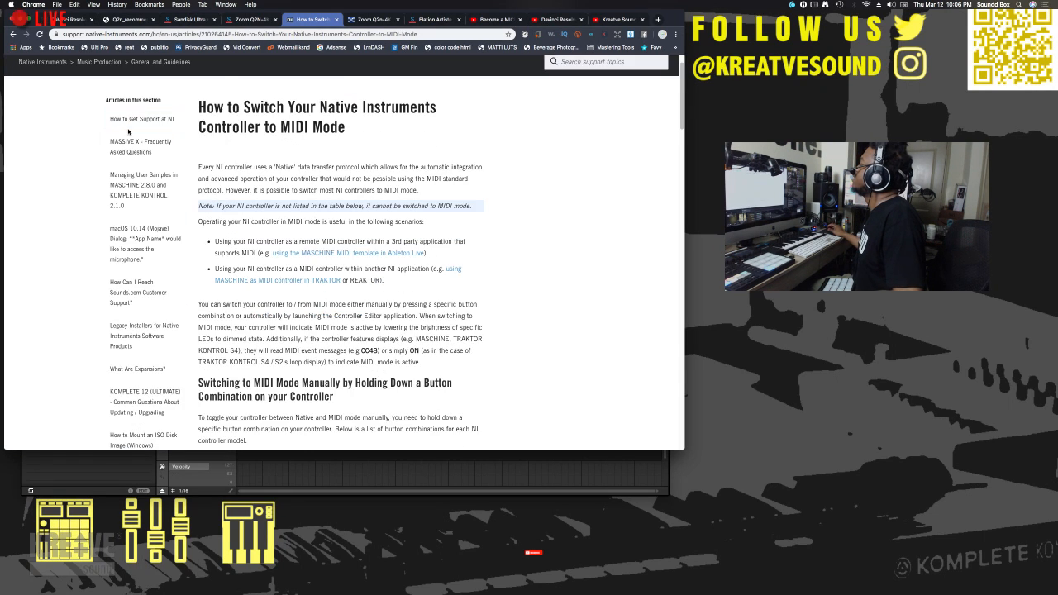
scroll(128, 131, "down", 10)
scroll(128, 131, "up", 4)
left_click(128, 132)
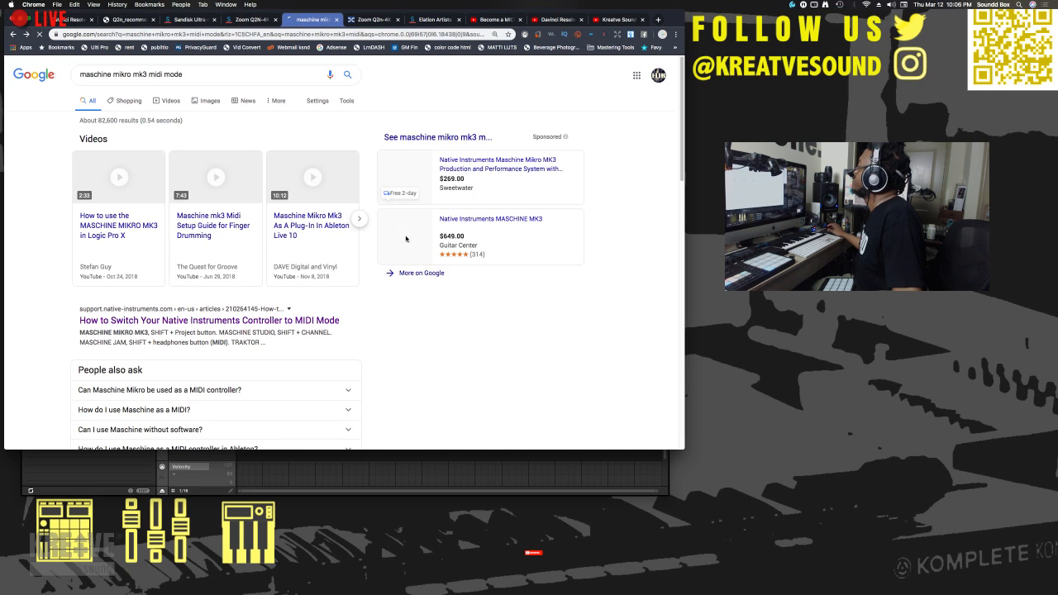
- Look through the search results and expand the question "Can Maschine Mikro be used as a MIDI controller?"
scroll(405, 239, "down", 1)
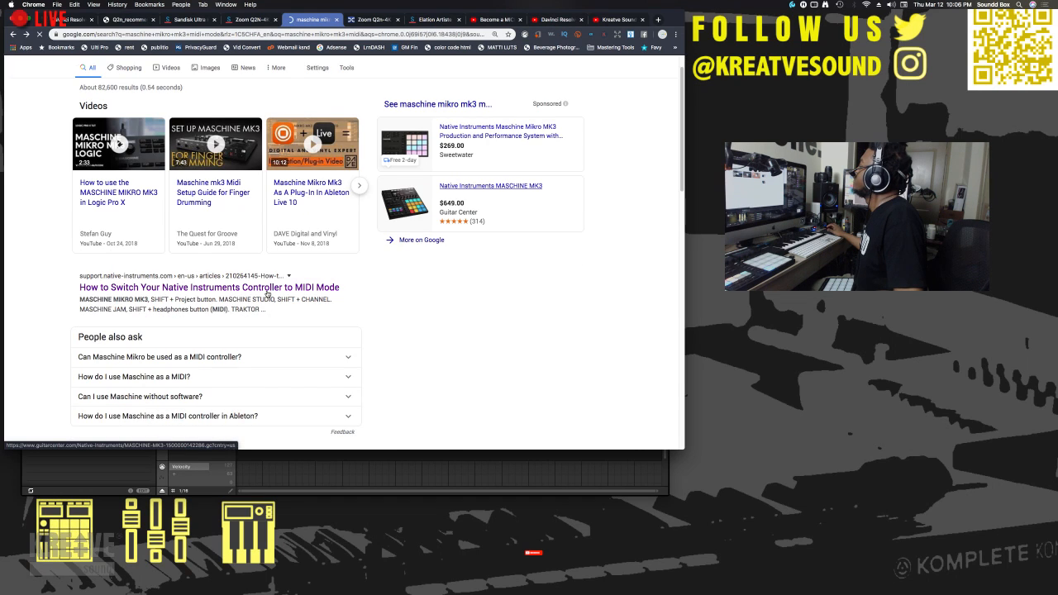
scroll(267, 294, "down", 5)
scroll(267, 294, "down", 9)
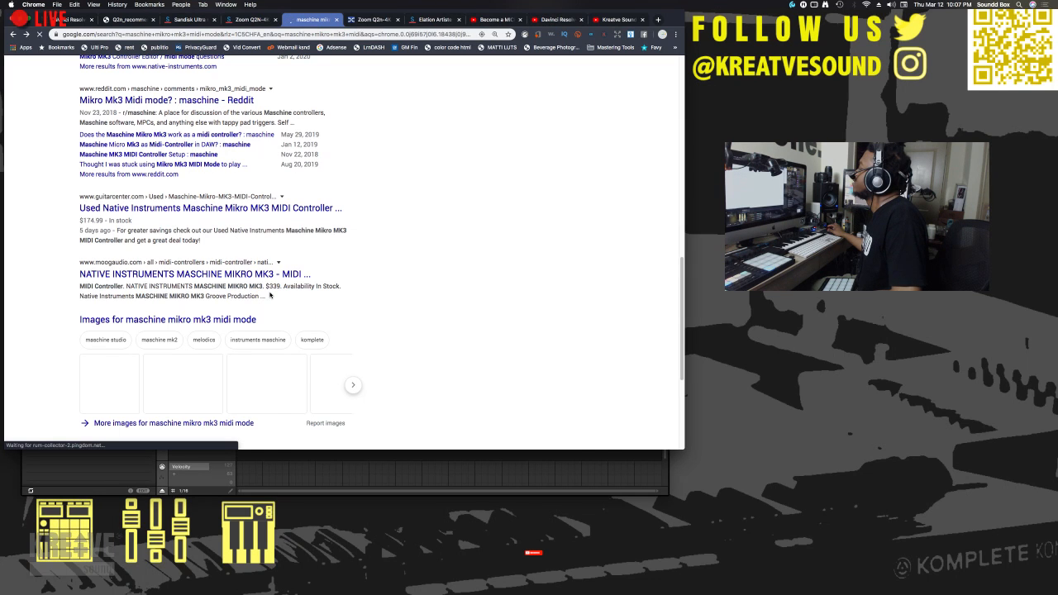
scroll(270, 294, "up", 9)
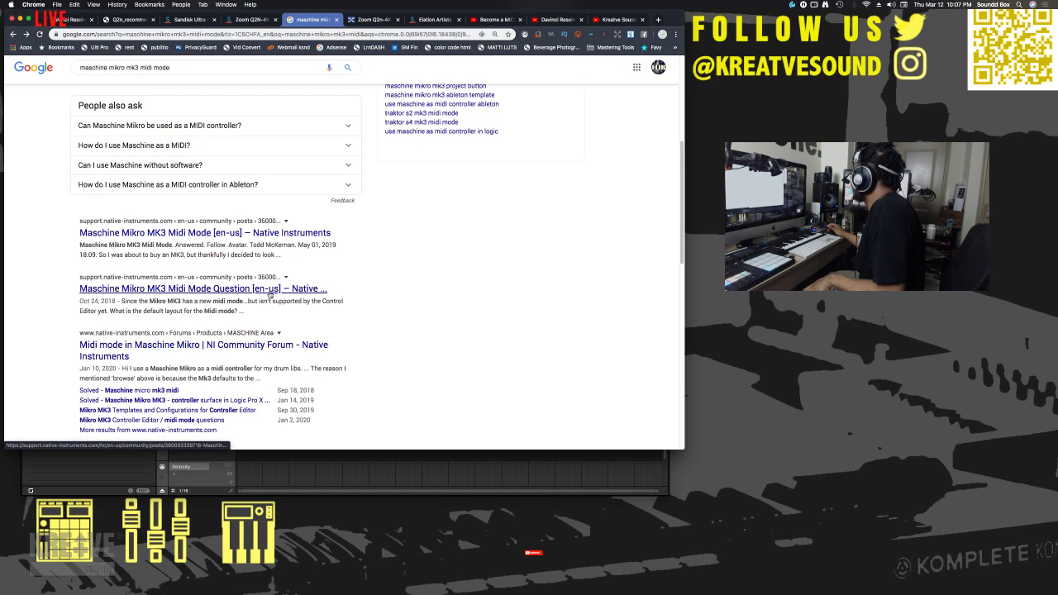
scroll(316, 208, "up", 4)
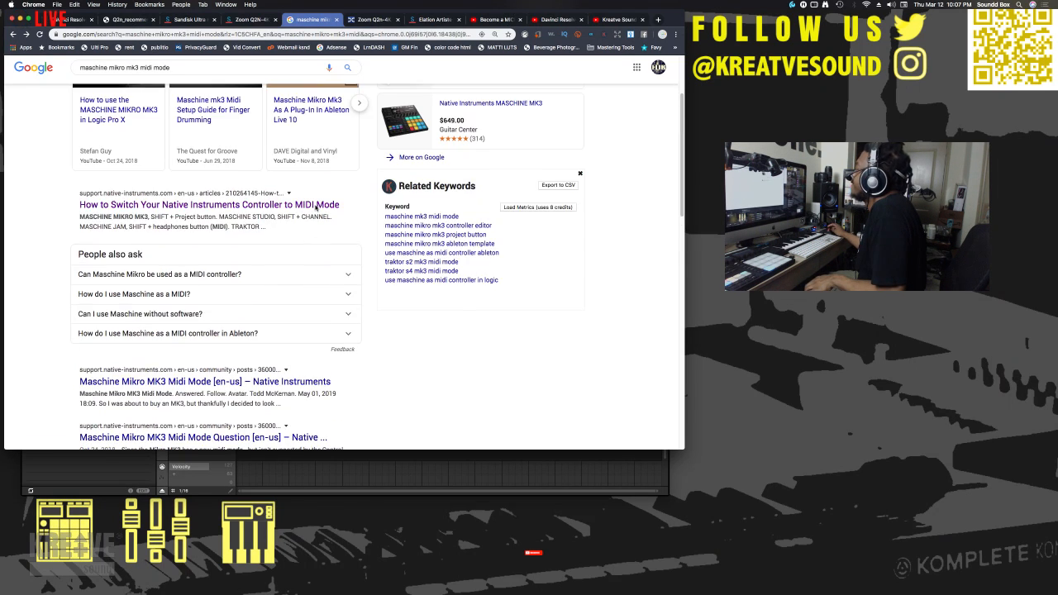
left_click(259, 282)
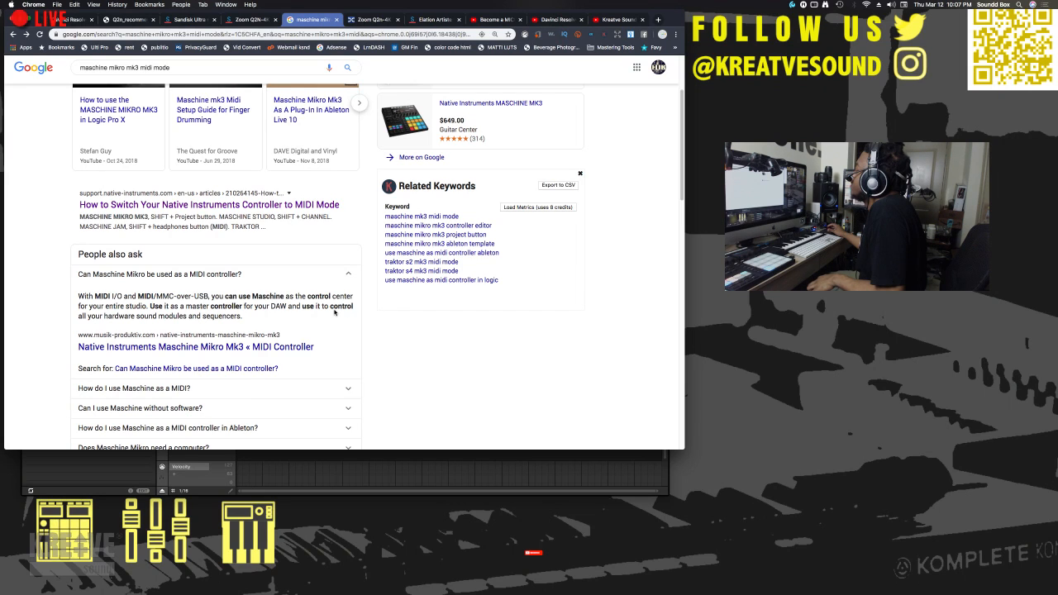
- Examine the forum, Reddit and video results for information on the Maschine Mikro MK3's MIDI mode
scroll(334, 311, "down", 8)
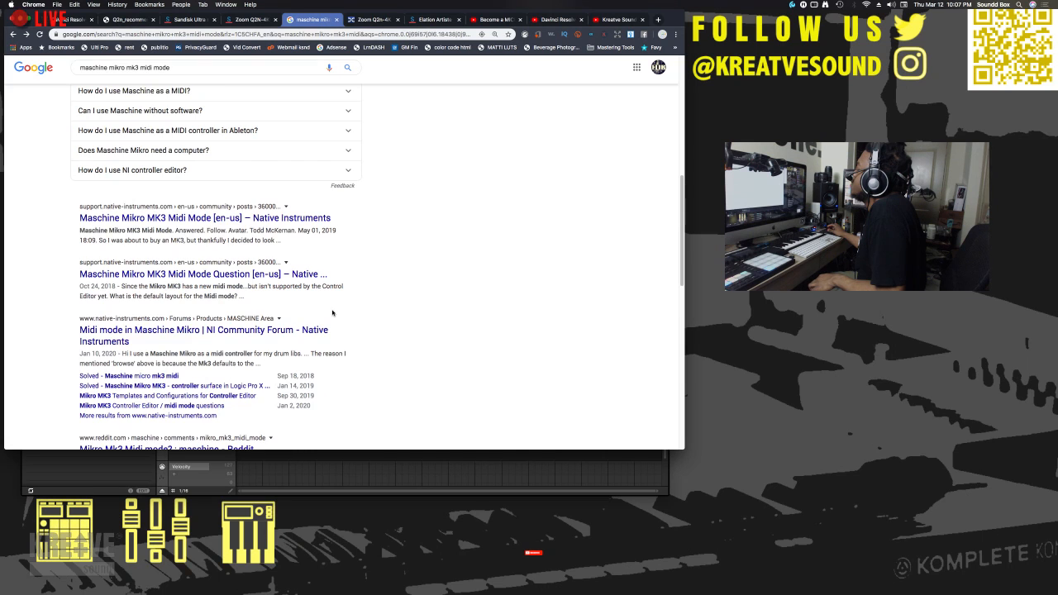
scroll(332, 313, "up", 4)
scroll(248, 298, "down", 8)
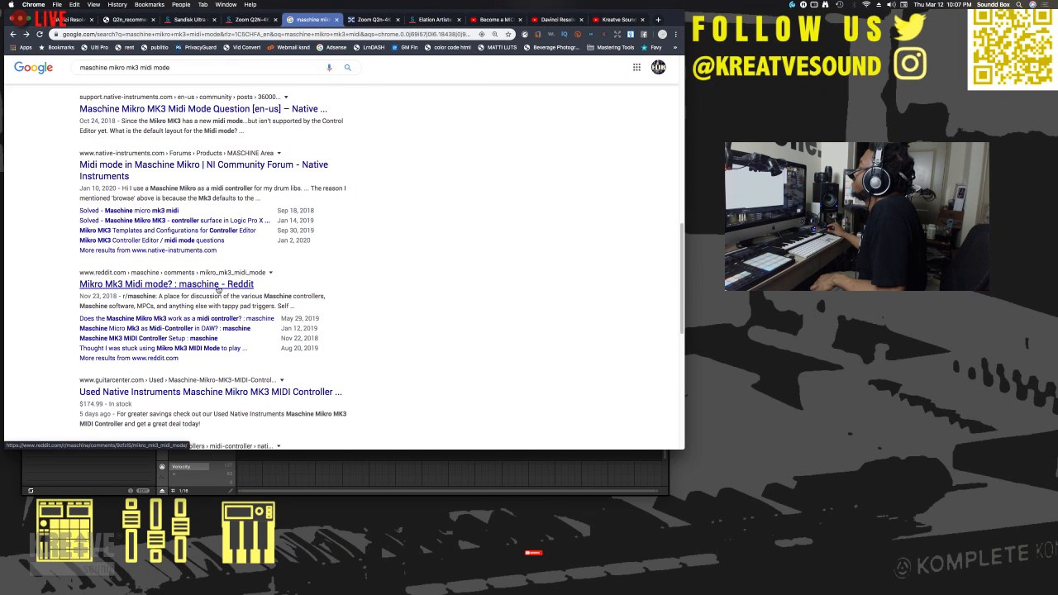
scroll(219, 287, "up", 10)
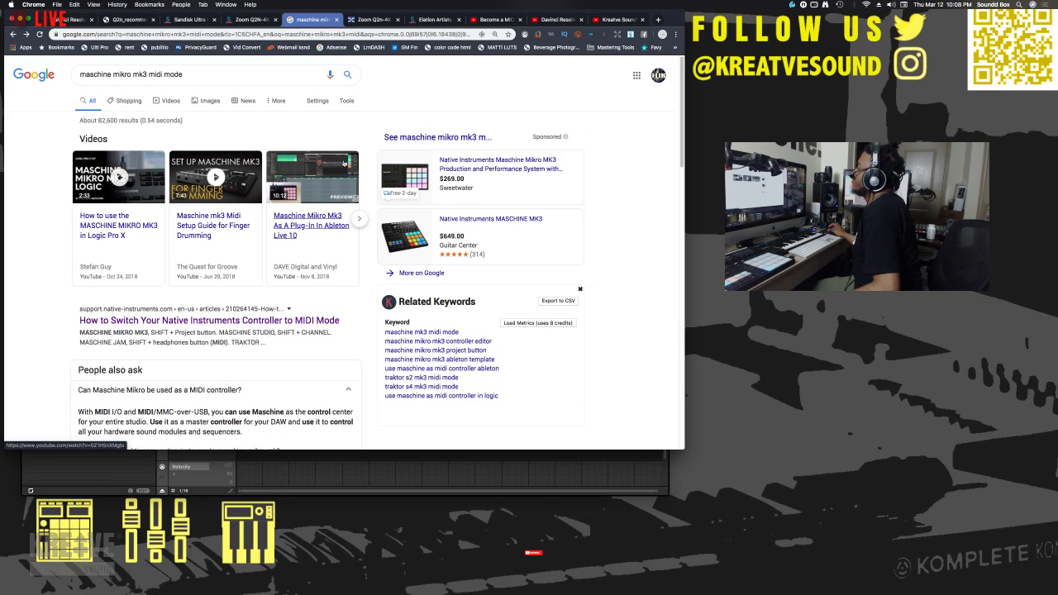
scroll(364, 158, "down", 4)
scroll(364, 158, "up", 4)
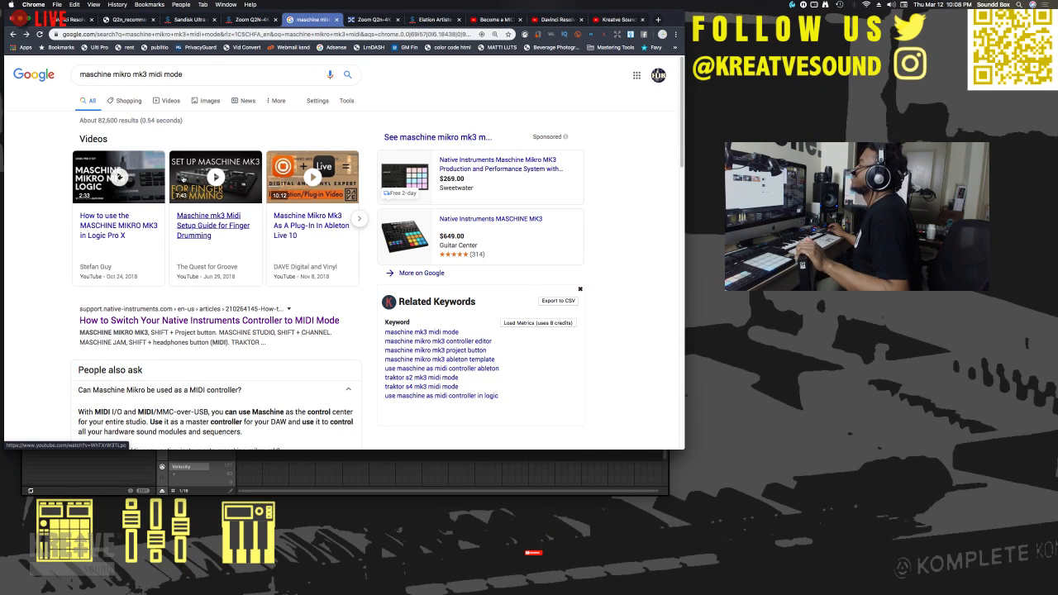
scroll(218, 138, "down", 5)
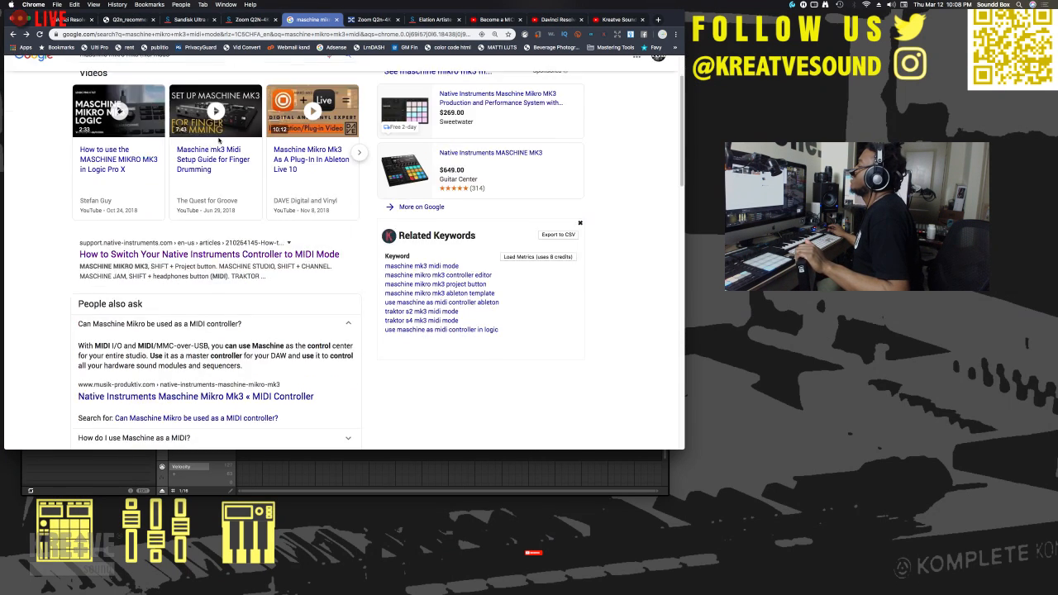